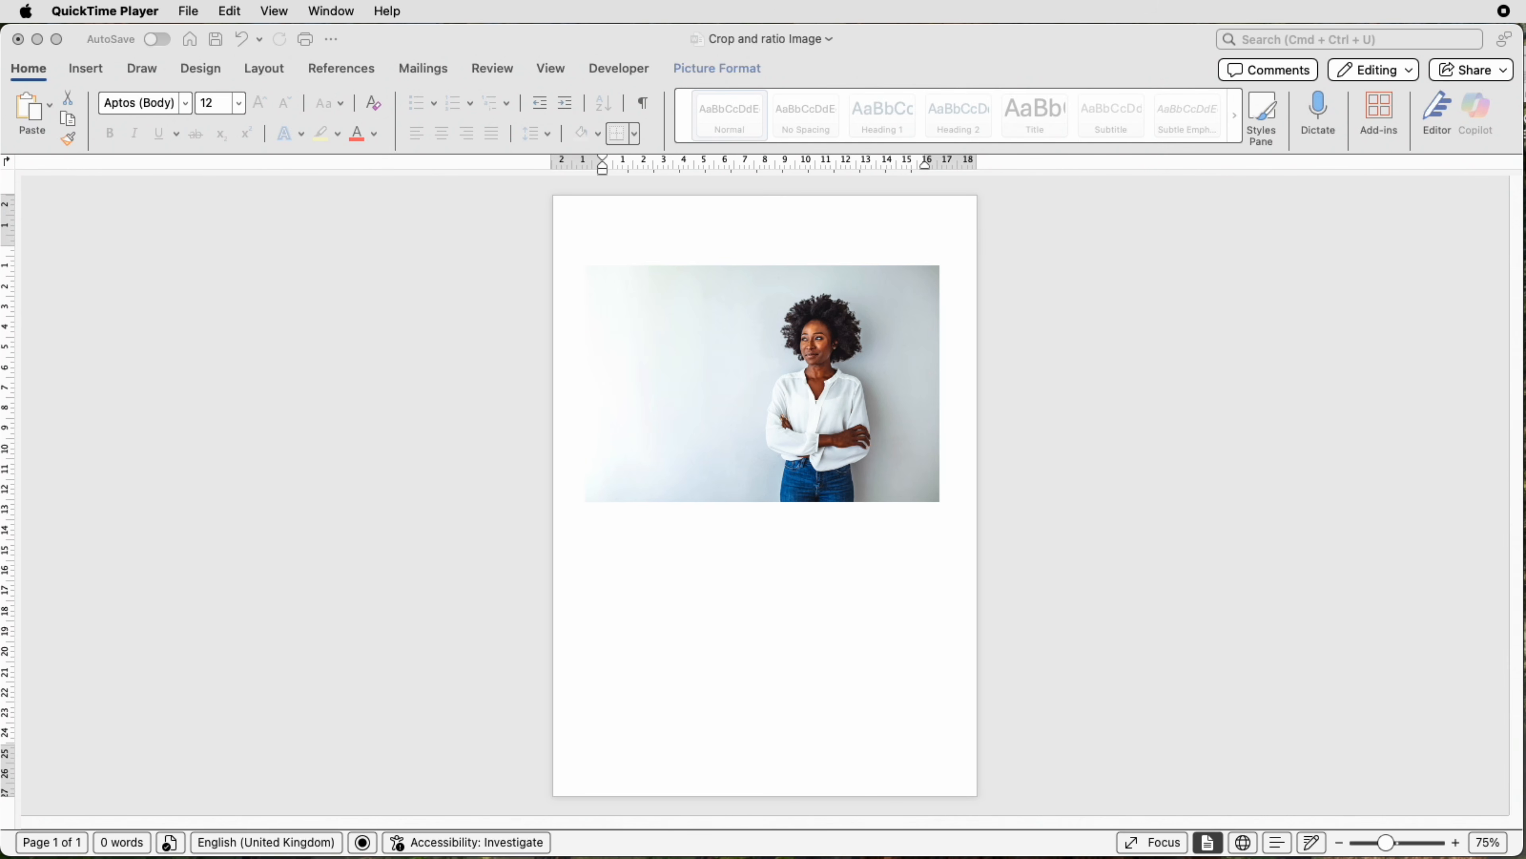
# Step: Select the picture of the woman and set its text wrapping to In Front of Text
pyautogui.click(747, 360)
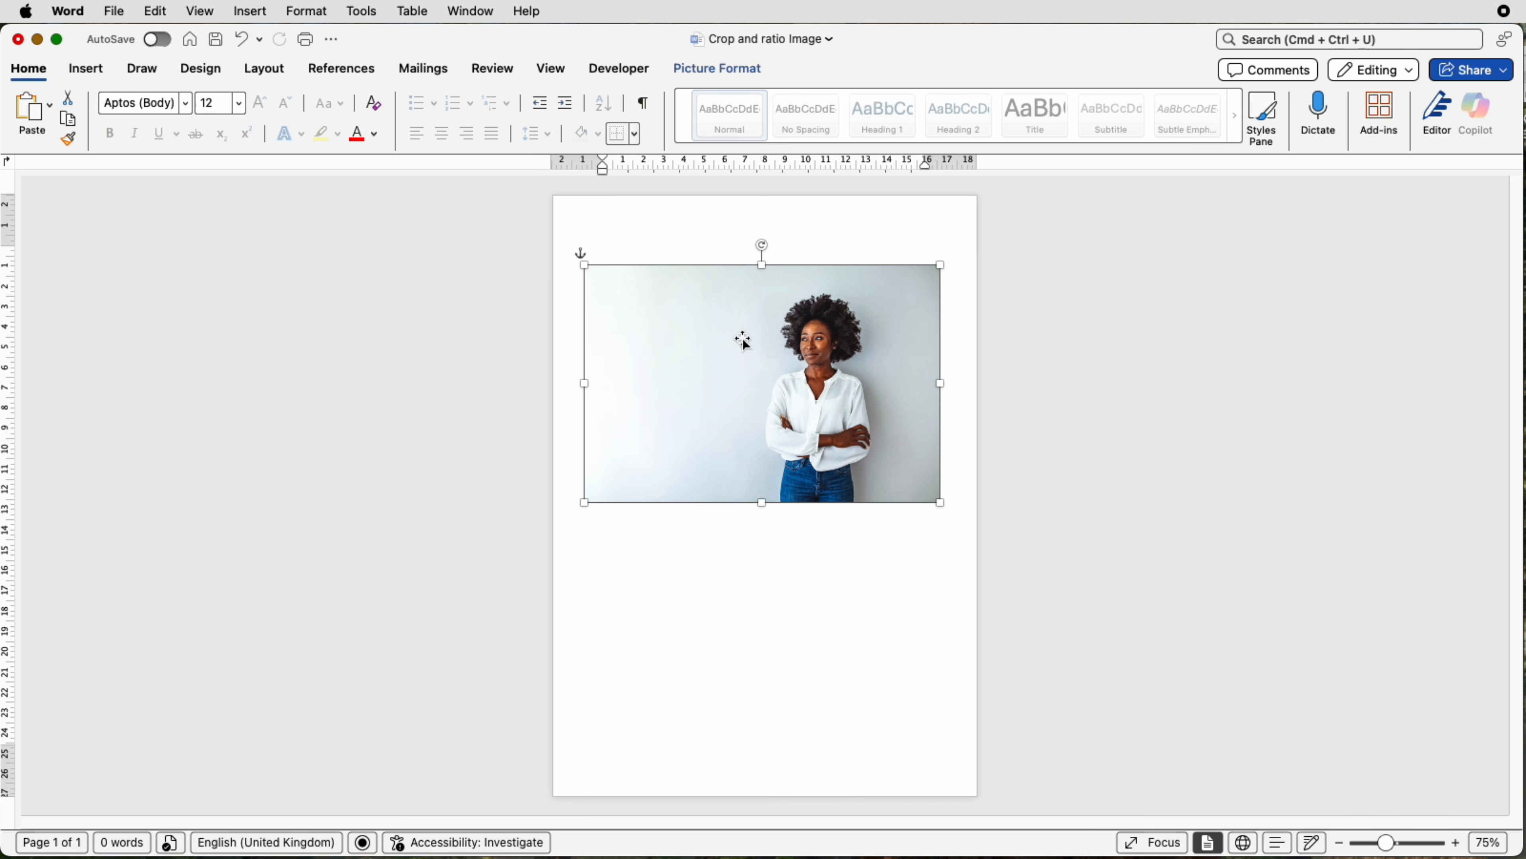
pyautogui.click(727, 71)
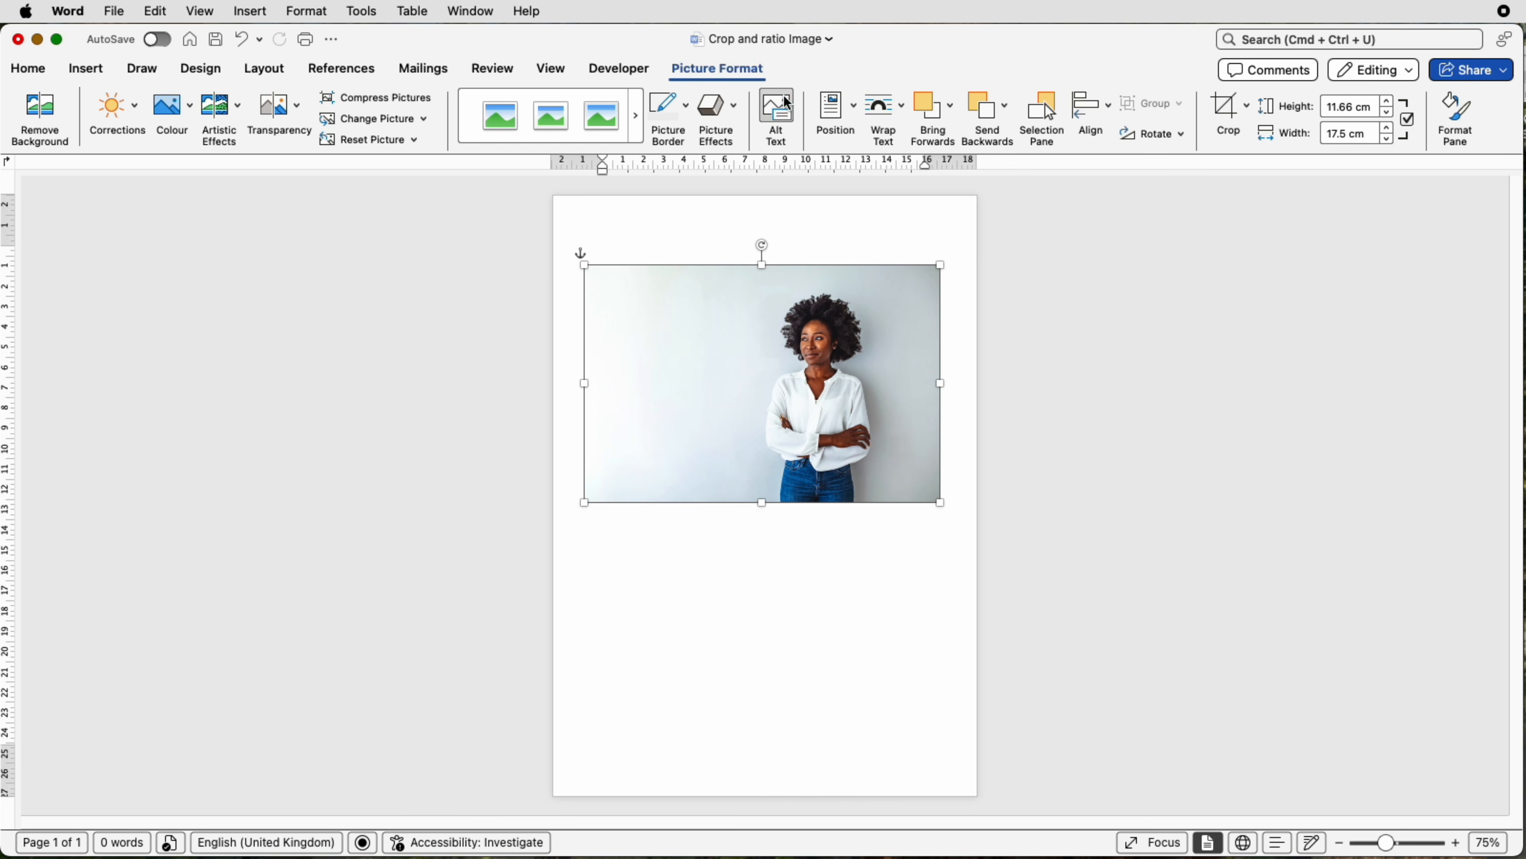
pyautogui.click(900, 120)
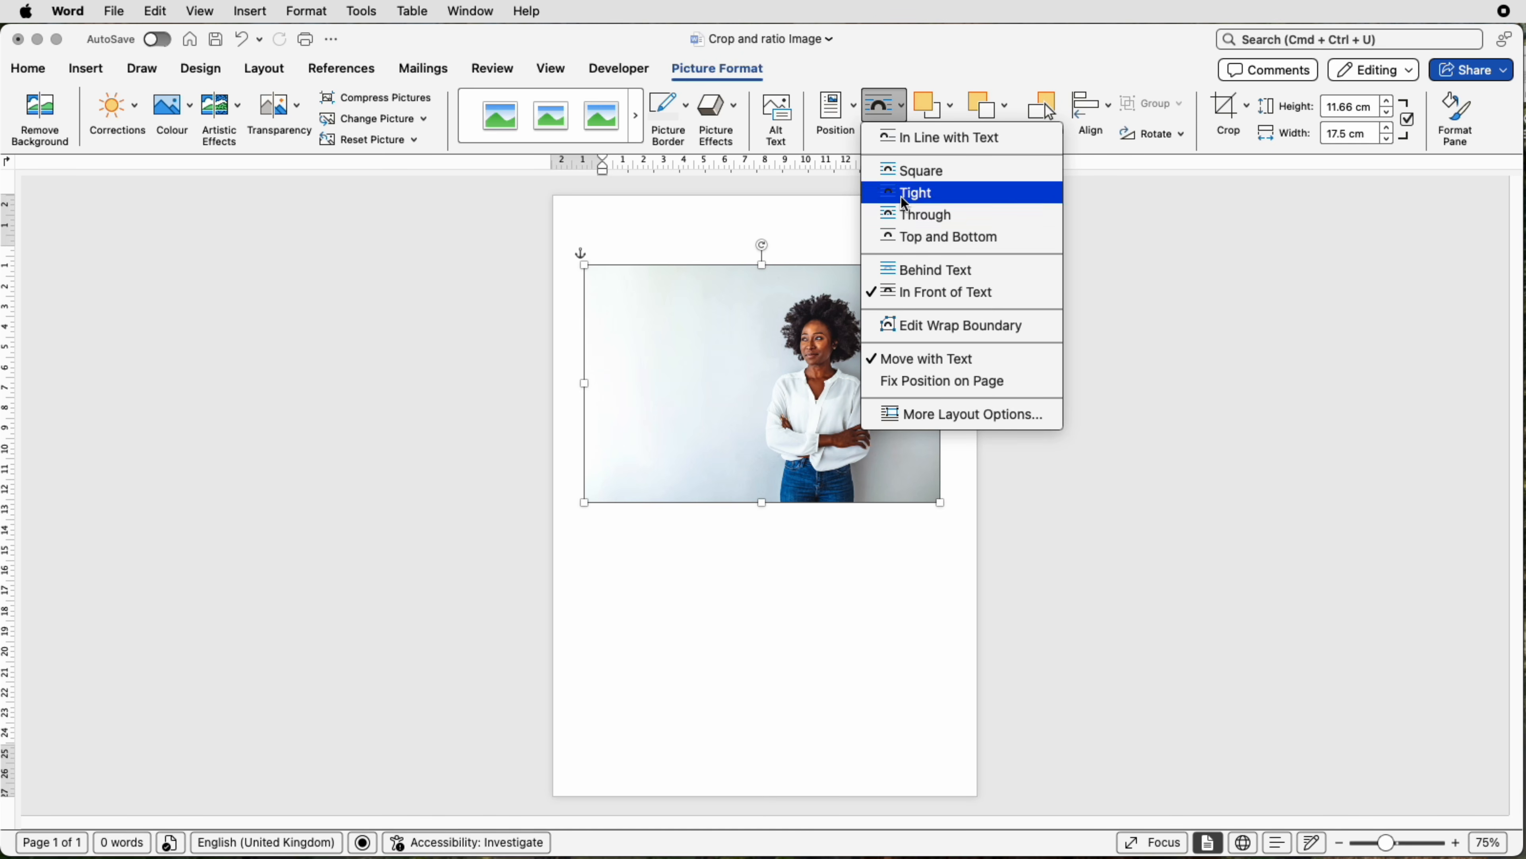
pyautogui.click(920, 296)
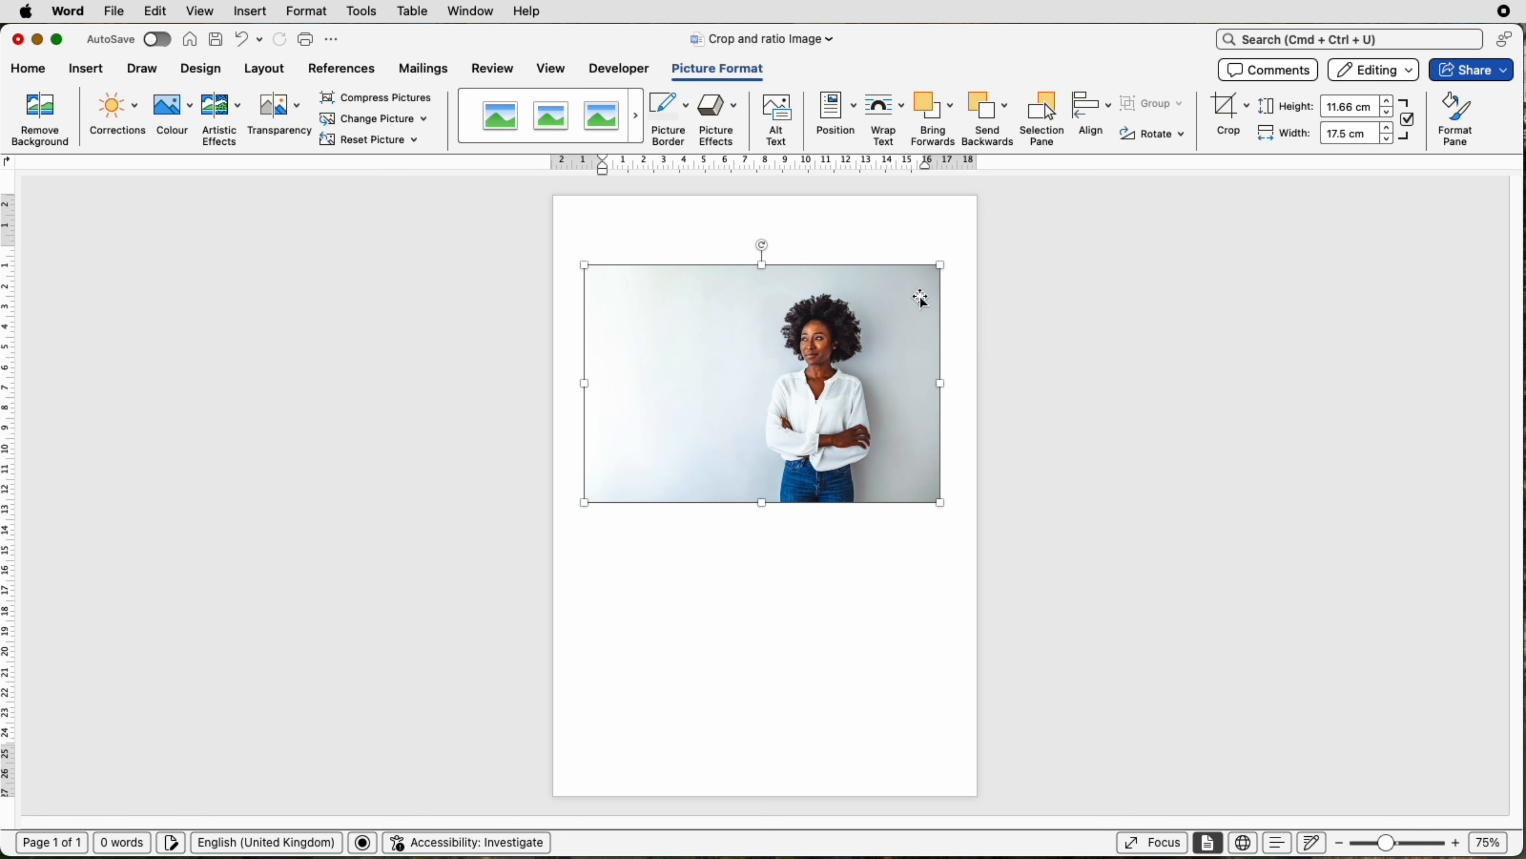
pyautogui.moveTo(830, 360)
pyautogui.mouseDown()
pyautogui.moveTo(835, 340)
pyautogui.moveTo(819, 346)
pyautogui.moveTo(832, 355)
pyautogui.mouseUp()
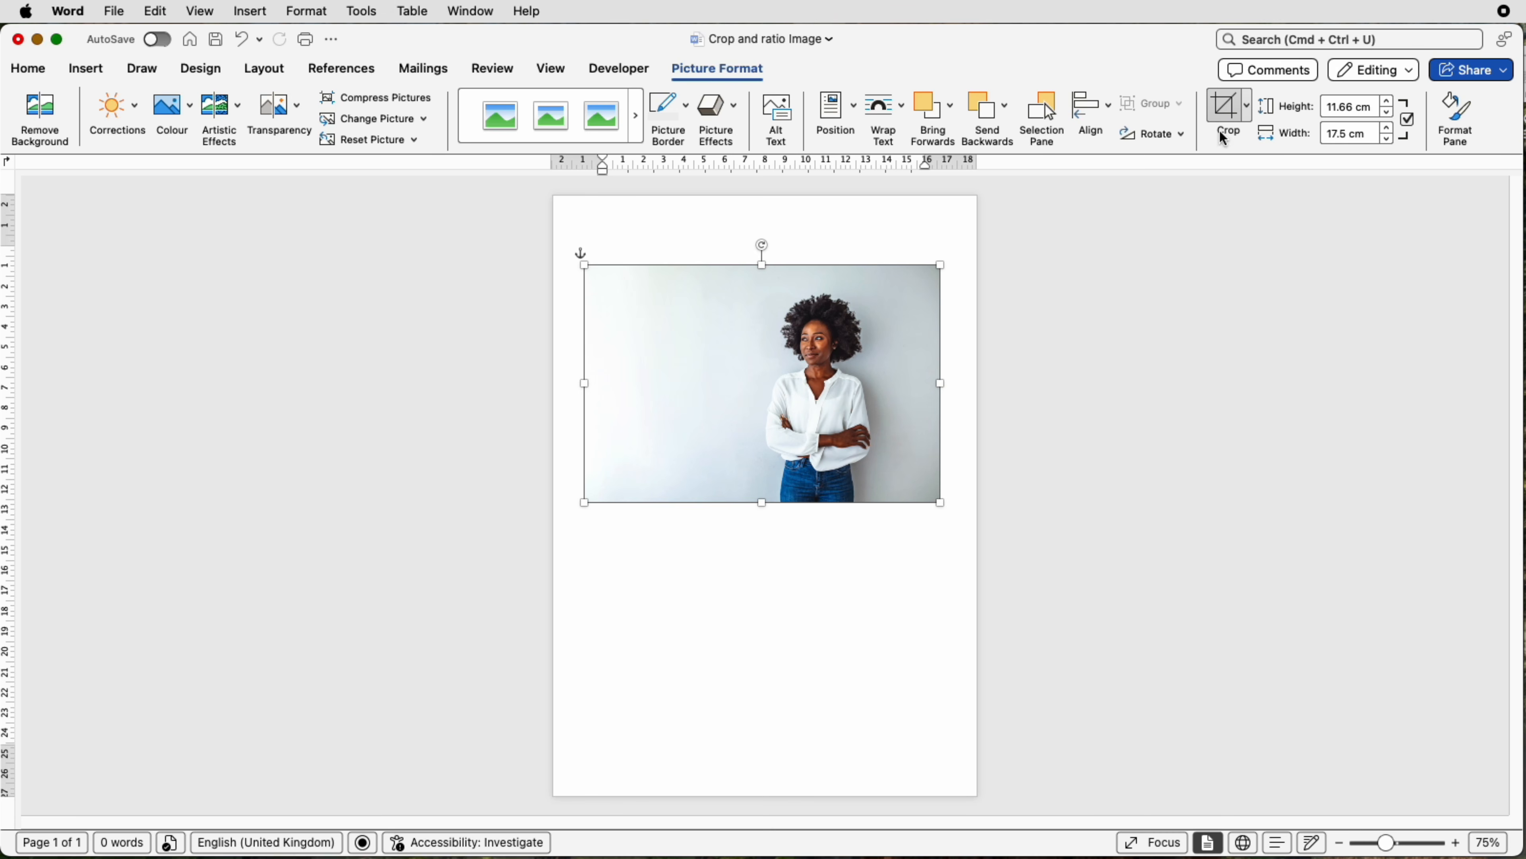
# Step: Crop the picture freehand around the standing woman to about 11.05 cm high by 7.15 cm wide
pyautogui.click(1219, 107)
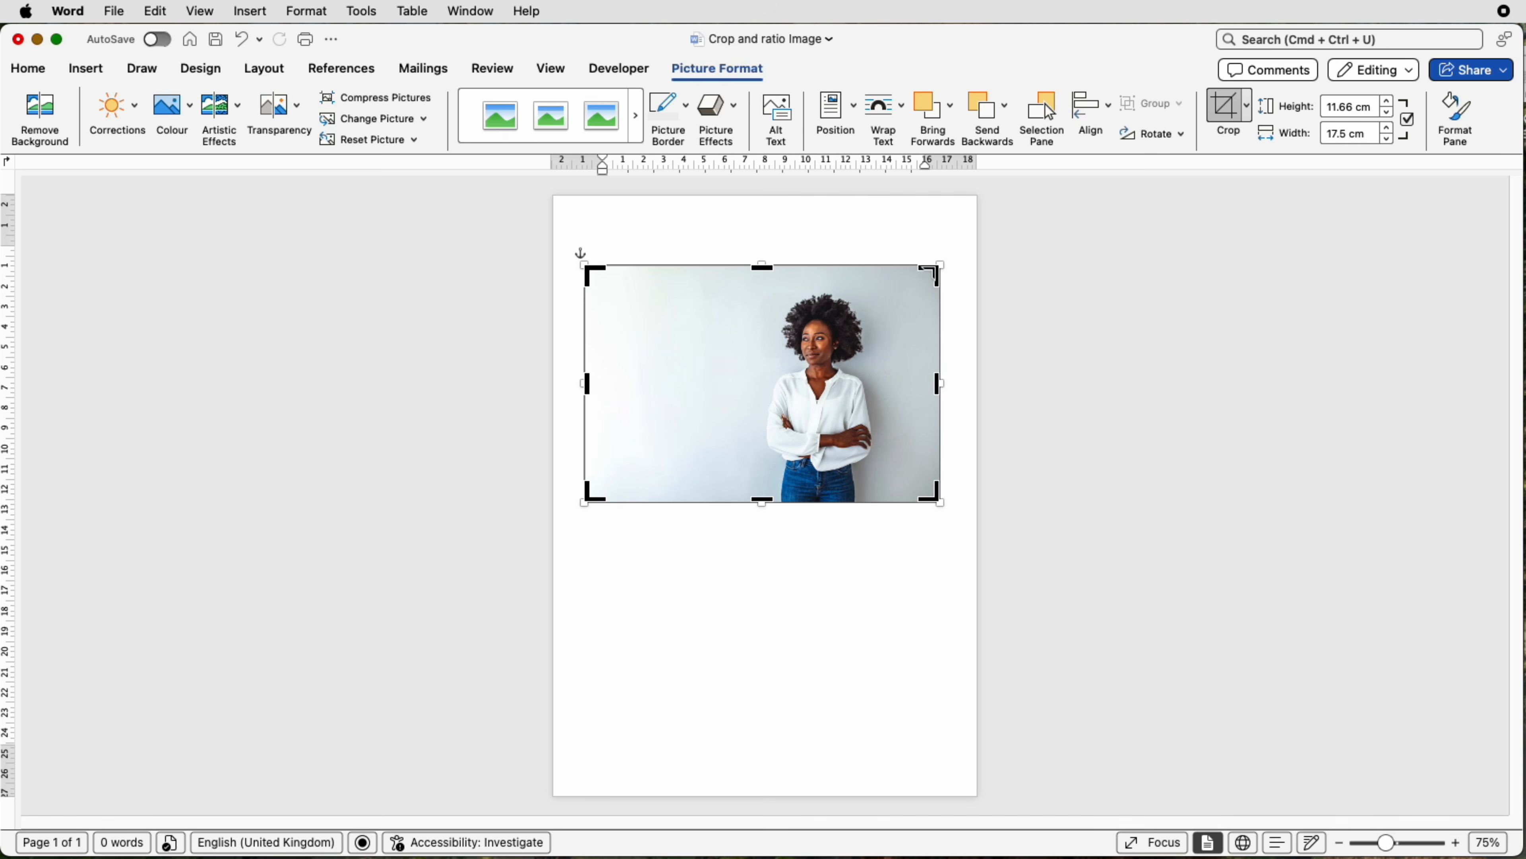
pyautogui.moveTo(930, 275); pyautogui.dragTo(891, 279)
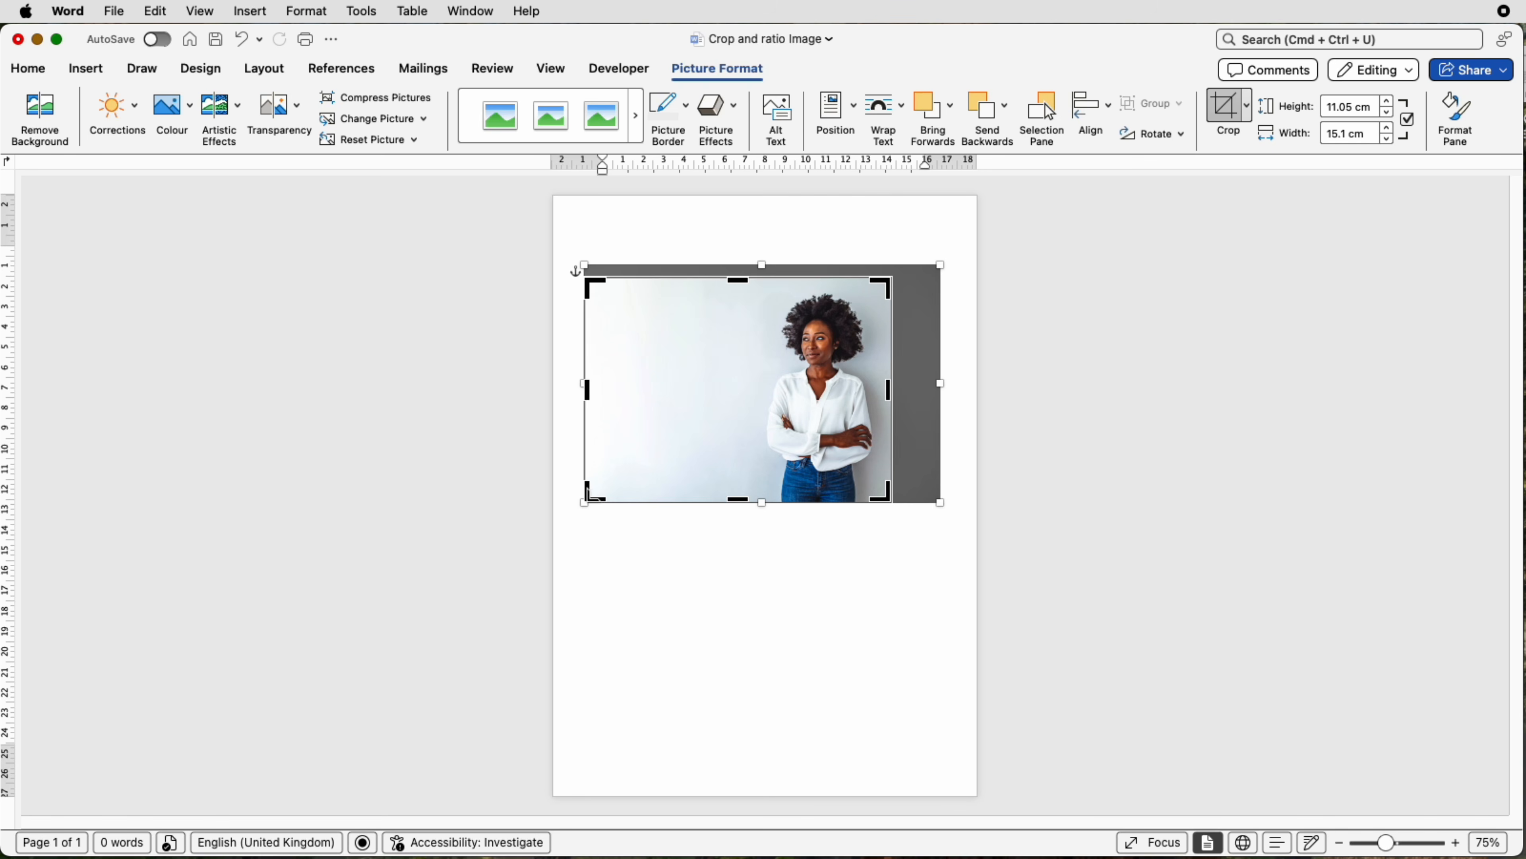
pyautogui.moveTo(594, 496); pyautogui.dragTo(751, 494)
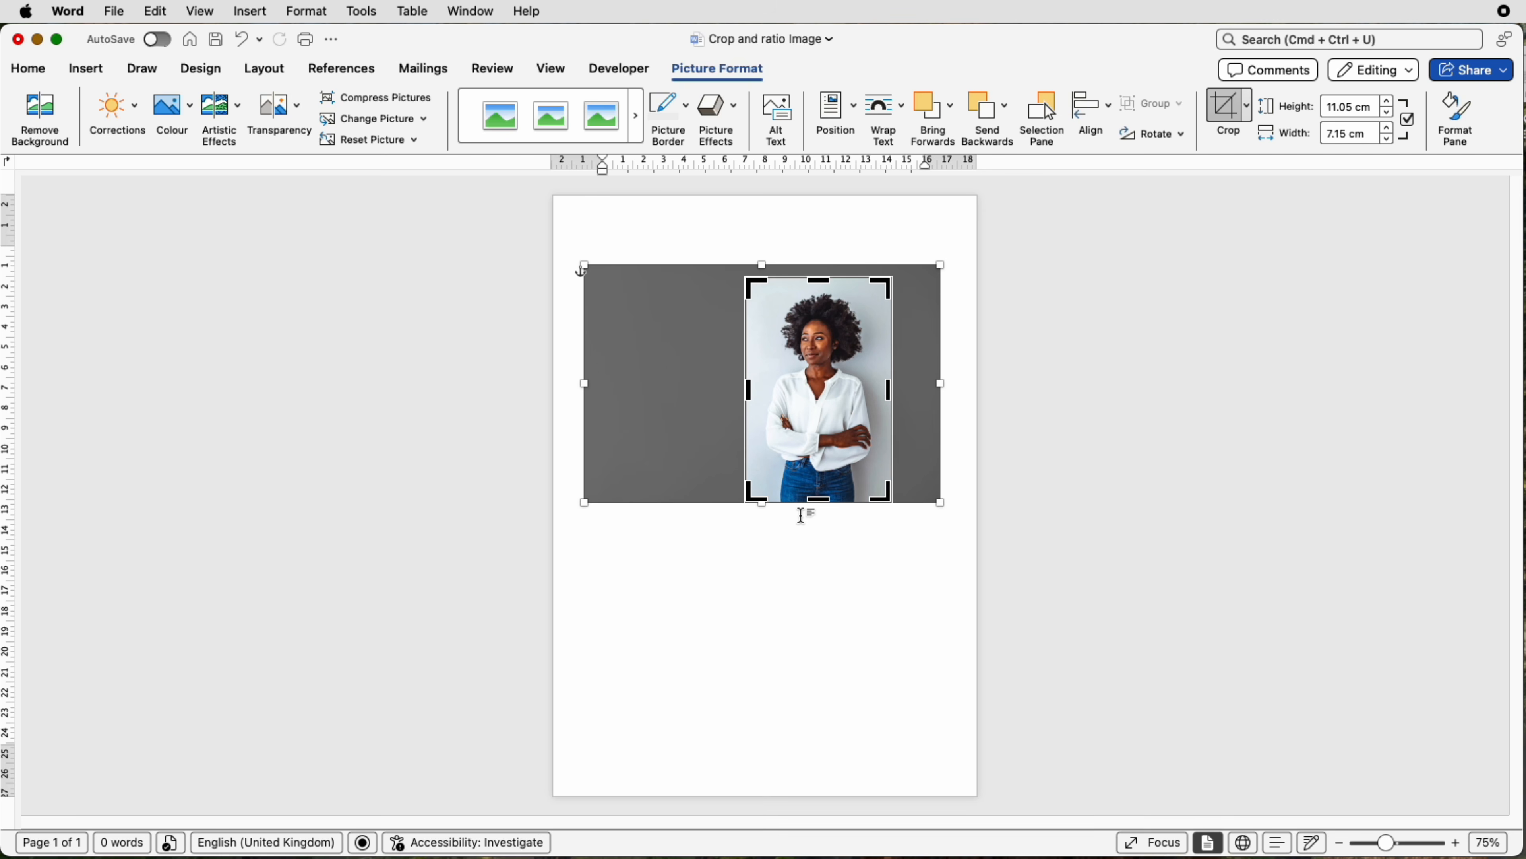
pyautogui.press('Escape')
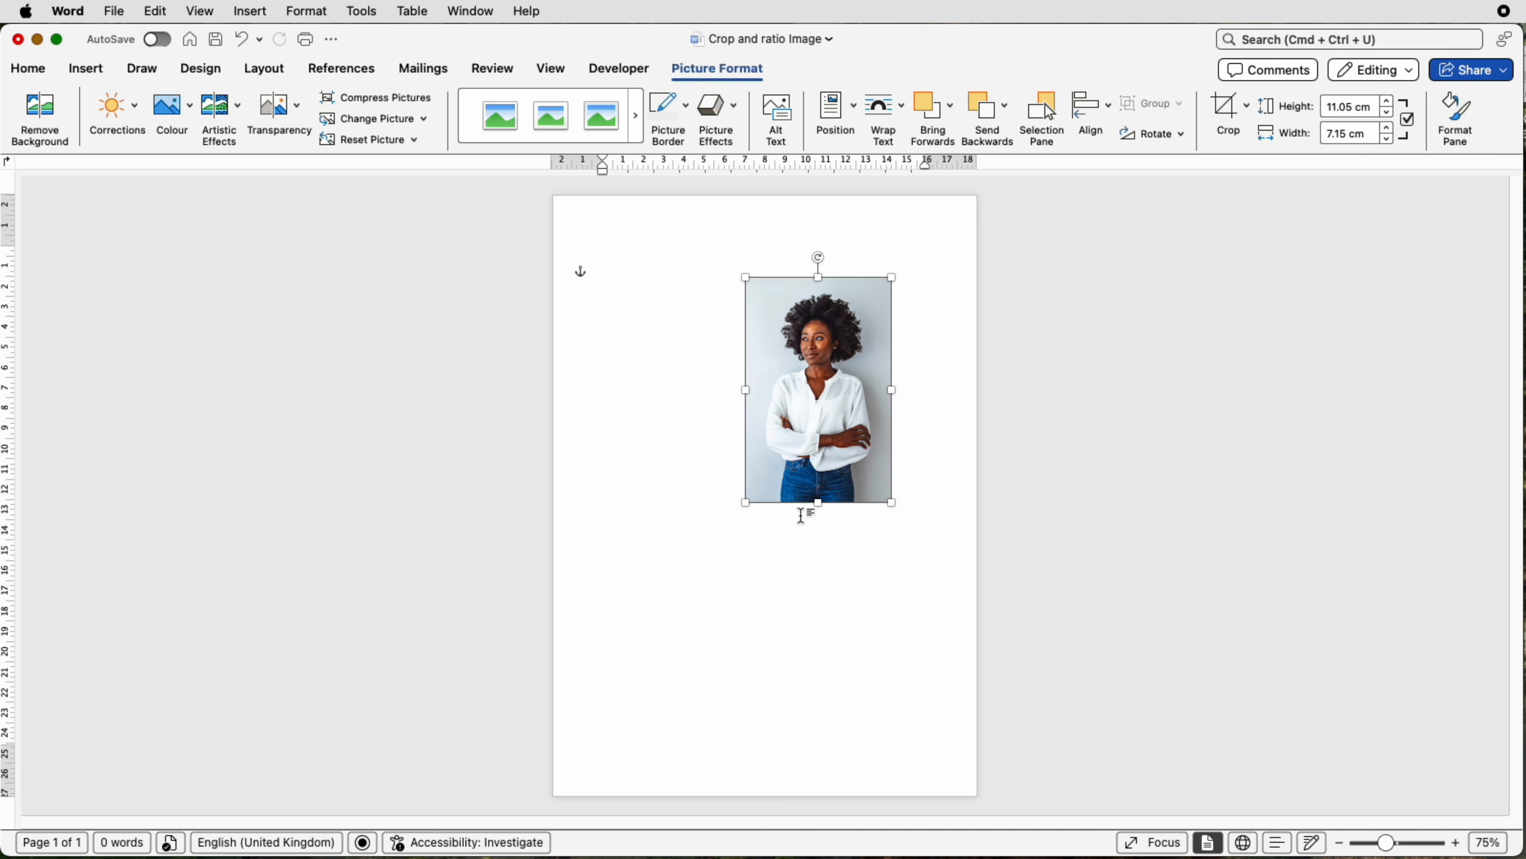
# Step: Undo the last crop adjustment and reset the picture's crop to the full original image
pyautogui.press('super+z')
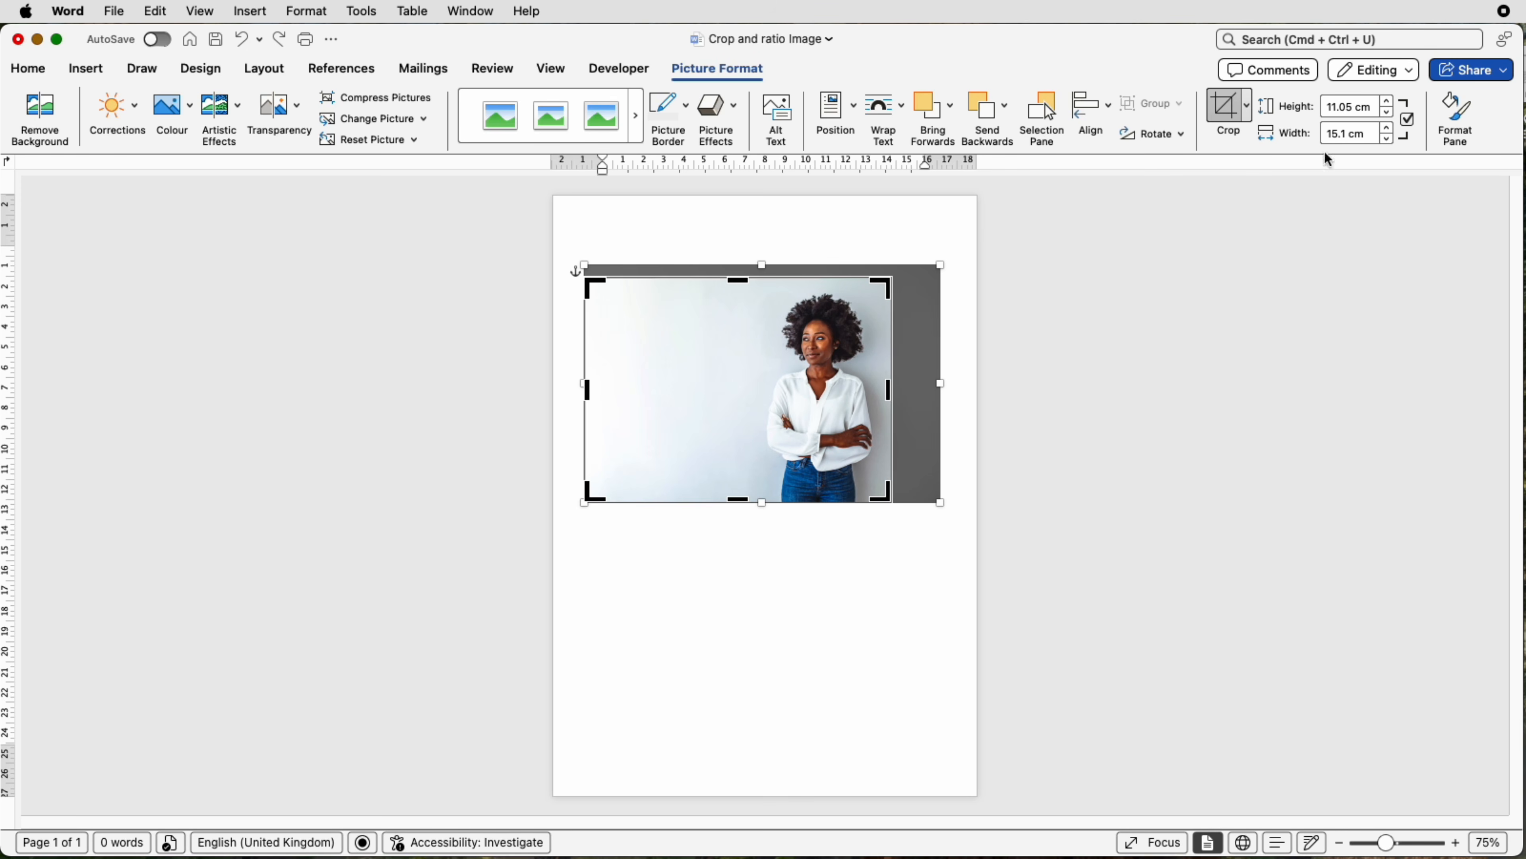
pyautogui.click(1249, 108)
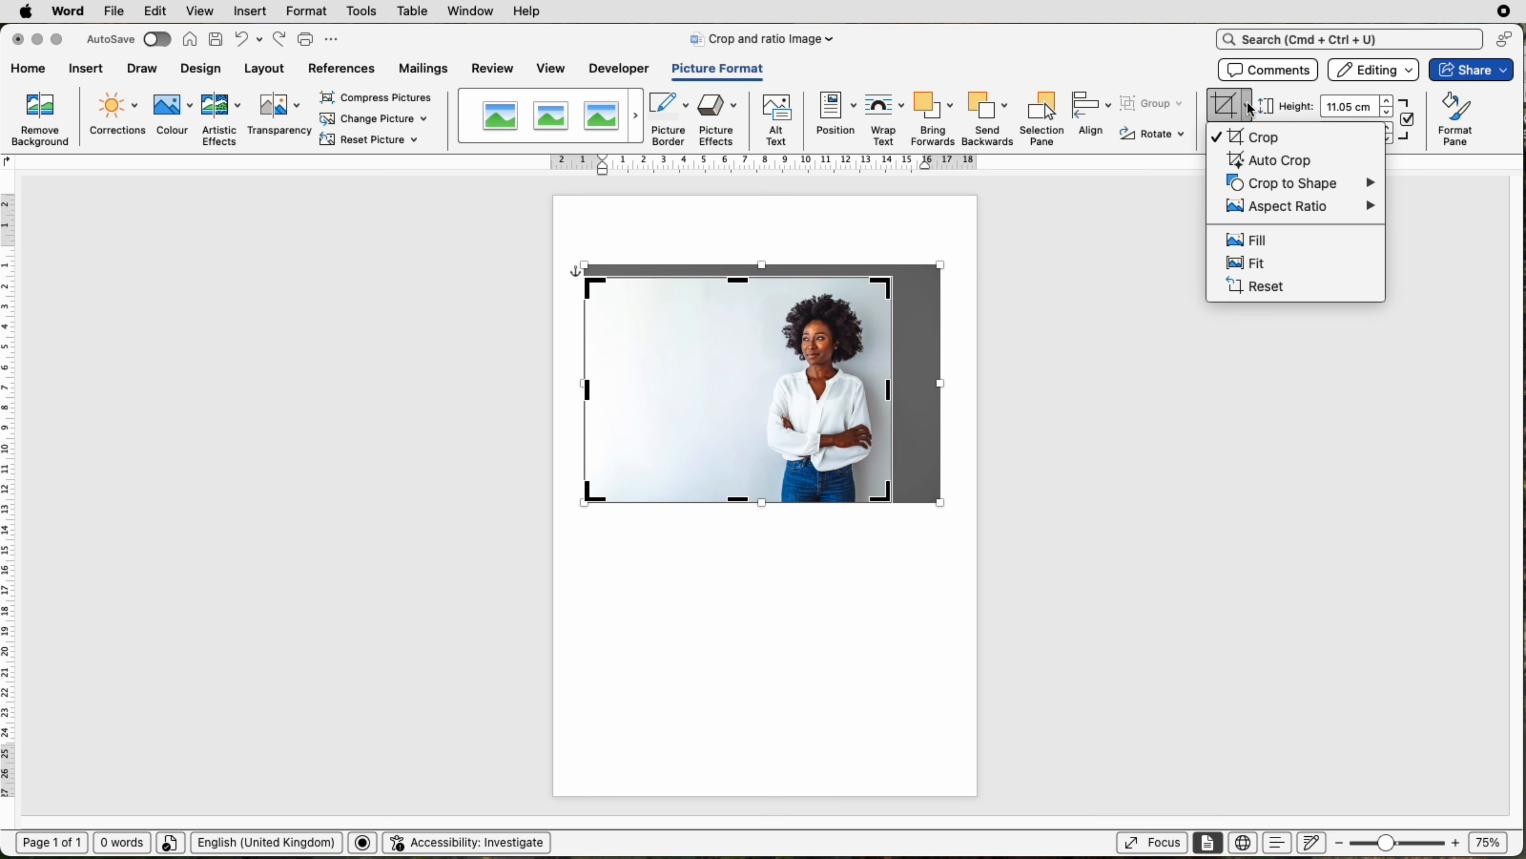
pyautogui.click(1255, 286)
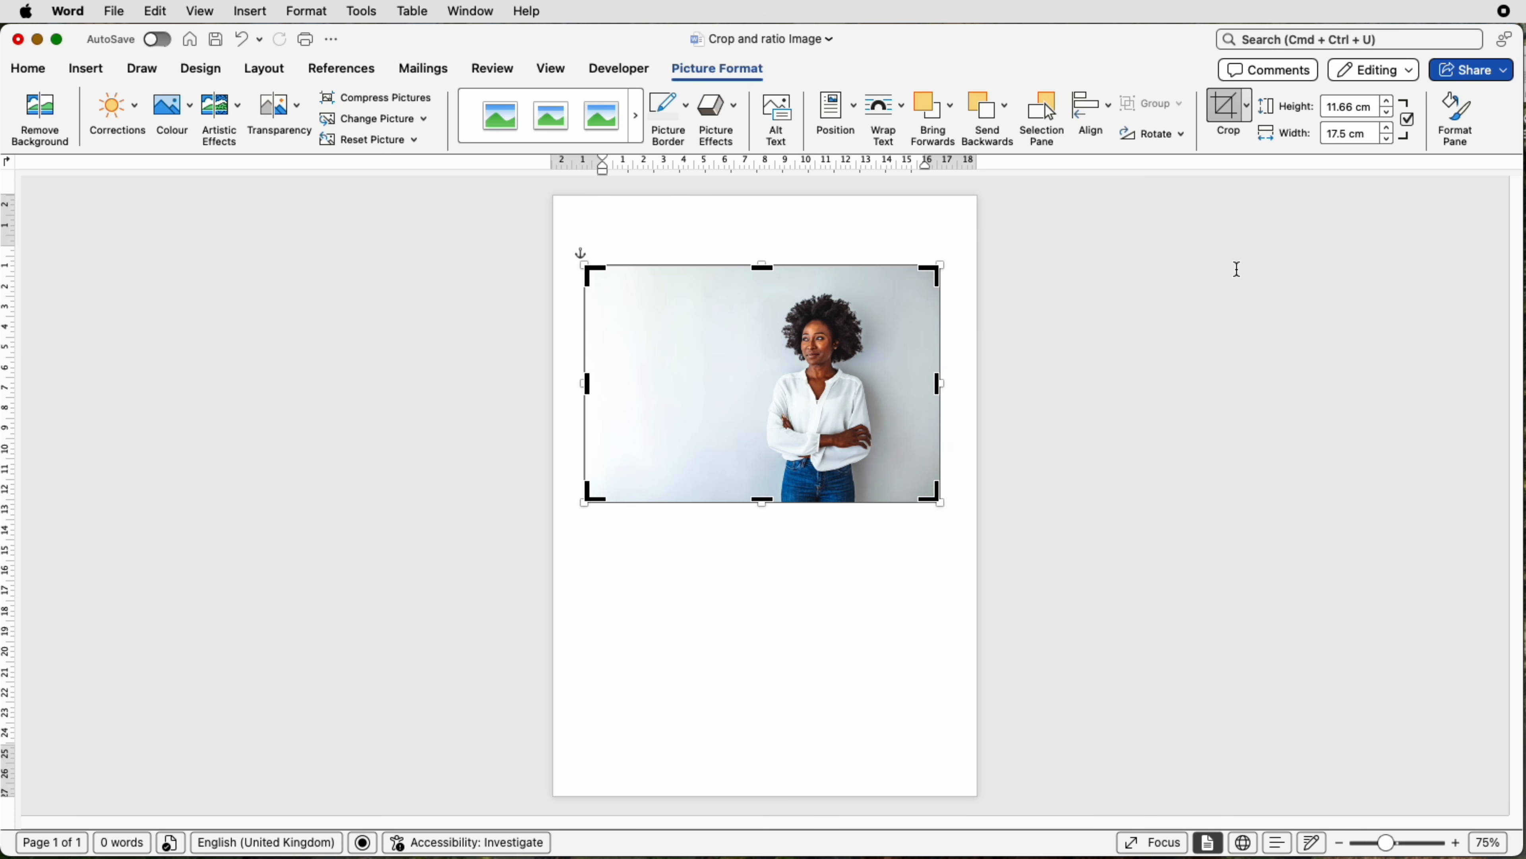
# Step: Crop the picture to the 1:1 square aspect ratio and shift the image slightly left inside the crop frame
pyautogui.click(1248, 108)
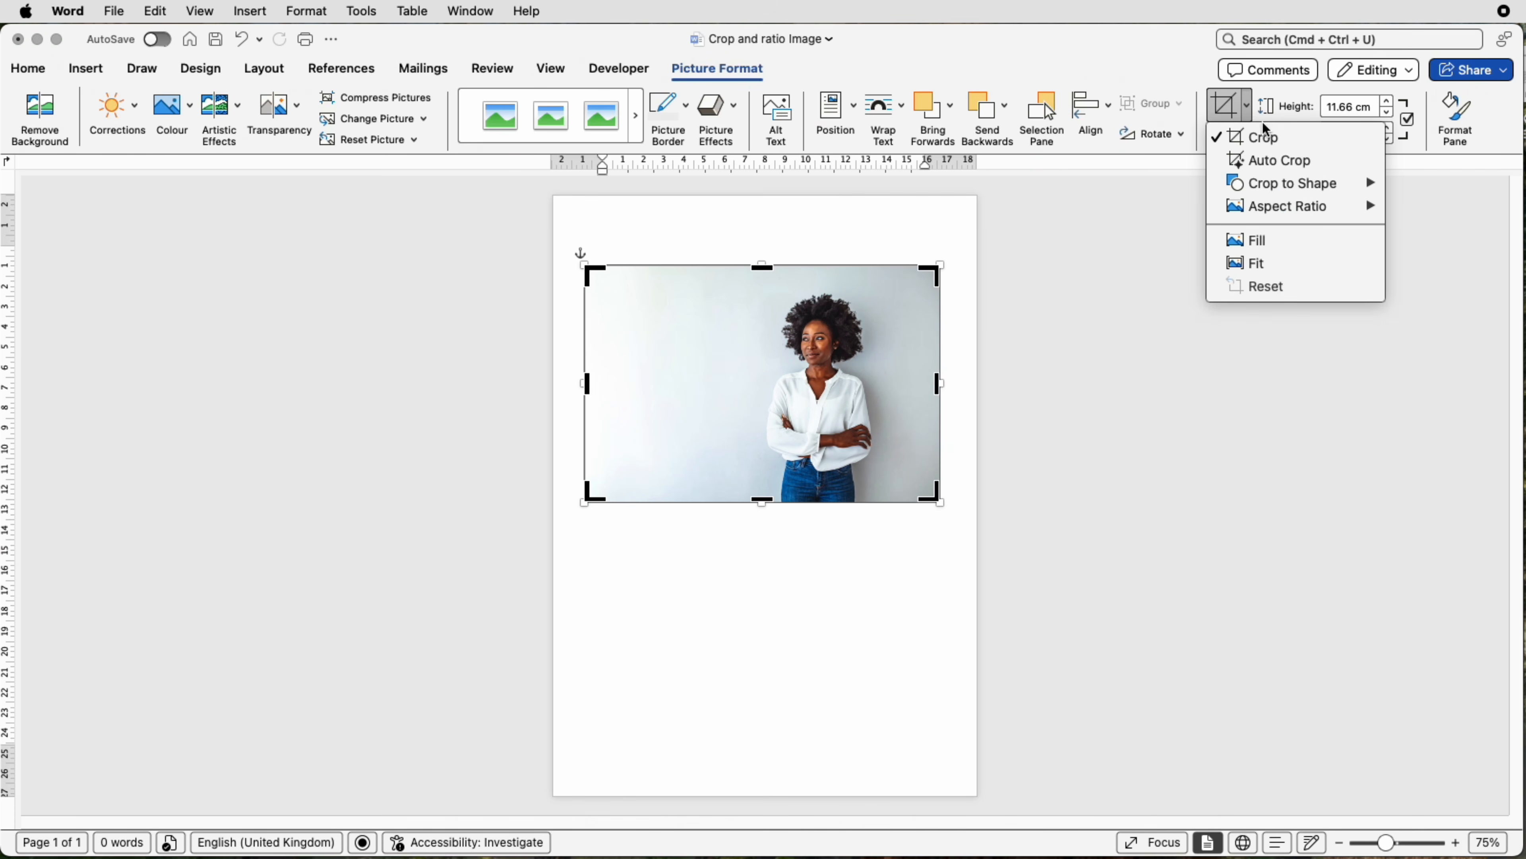
pyautogui.moveTo(1275, 208)
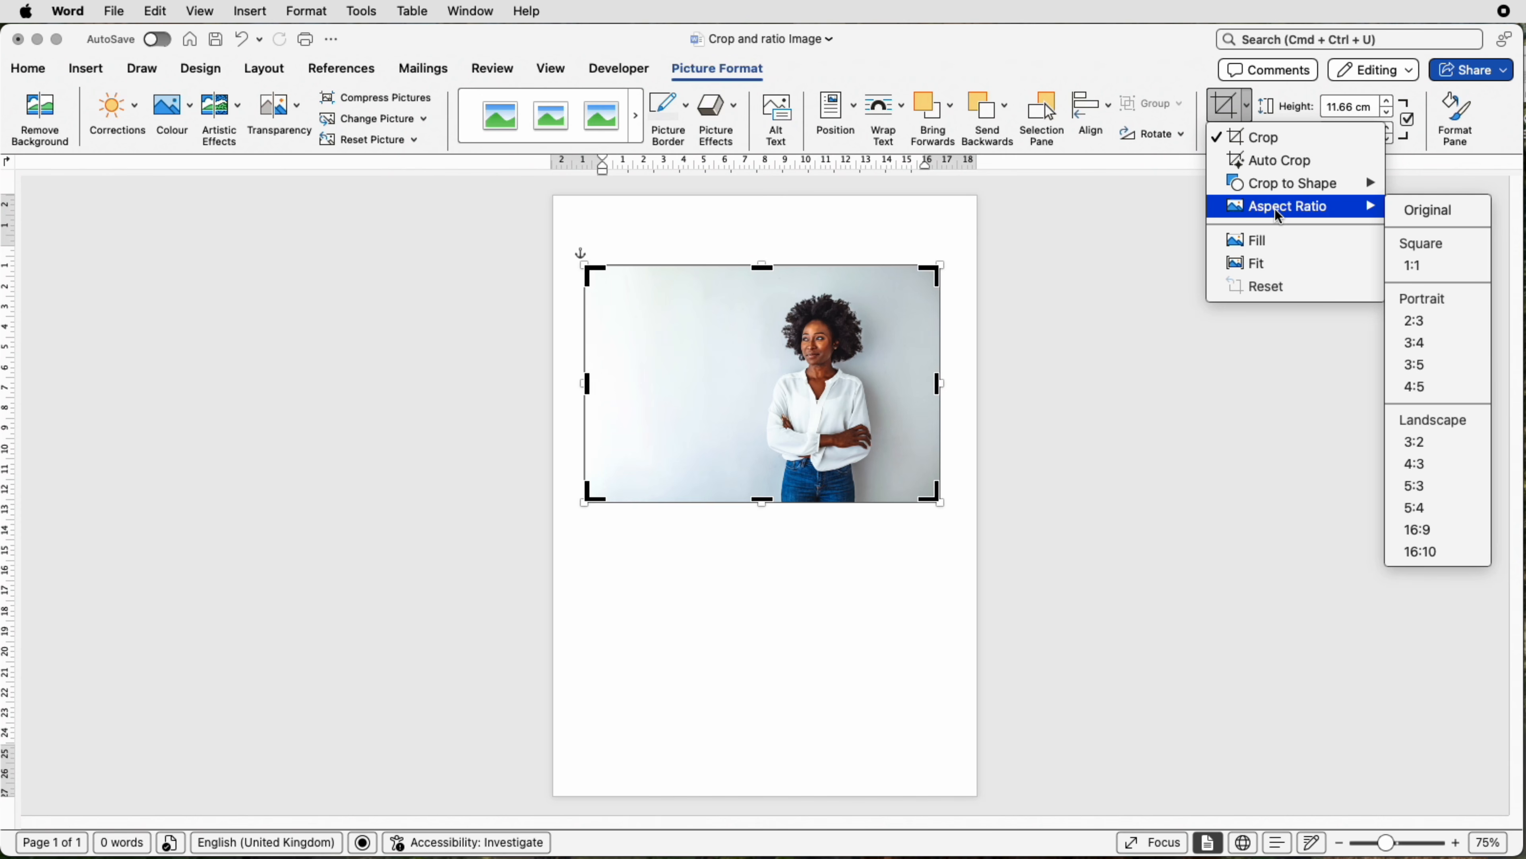
pyautogui.click(1426, 270)
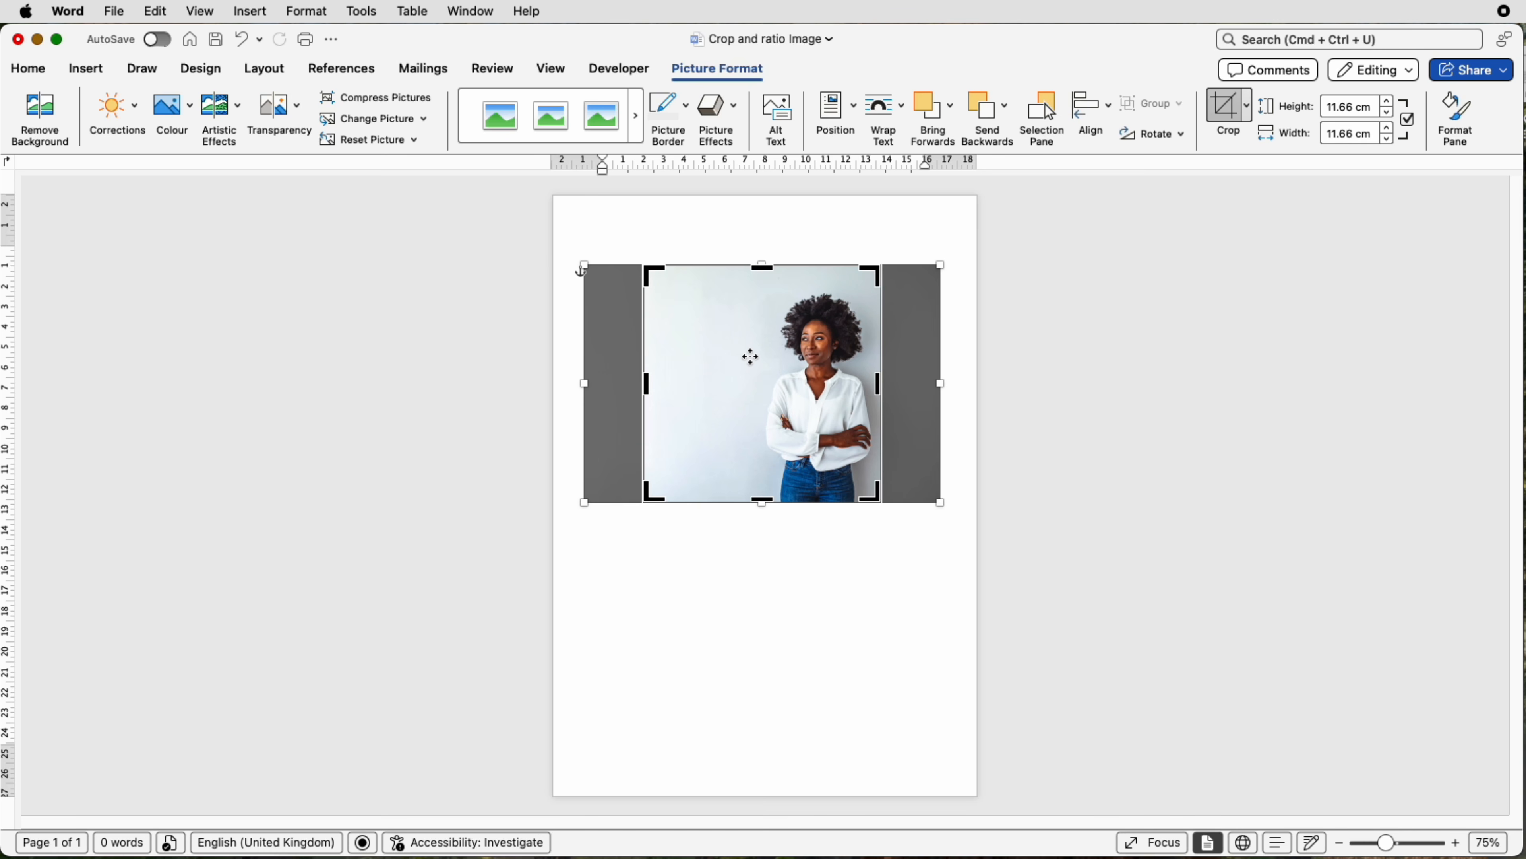
pyautogui.moveTo(750, 357)
pyautogui.mouseDown()
pyautogui.moveTo(716, 351)
pyautogui.moveTo(780, 351)
pyautogui.moveTo(730, 354)
pyautogui.mouseUp()
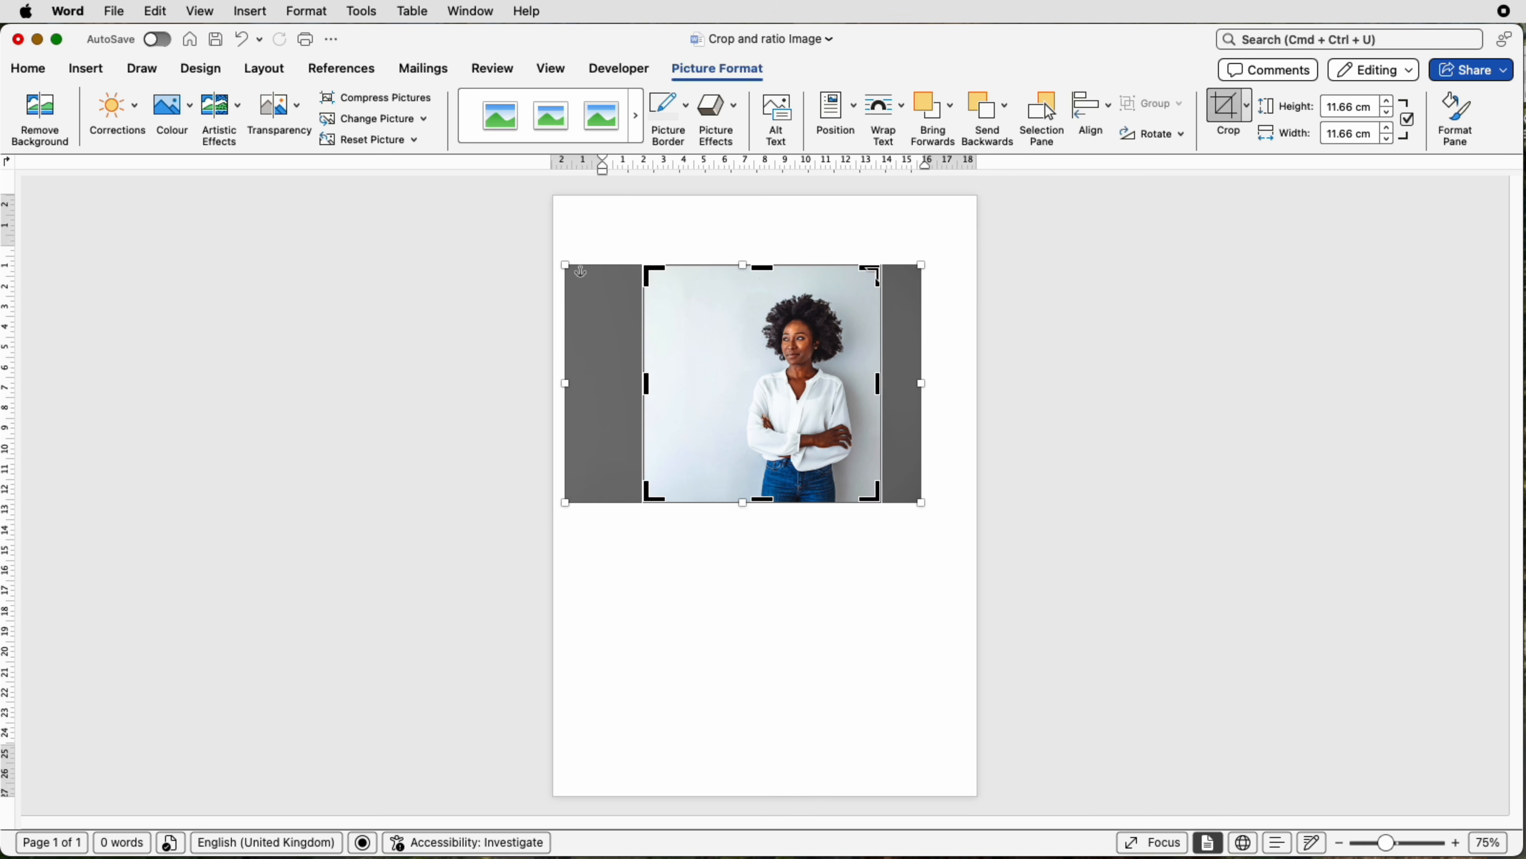
# Step: Shrink the square crop to about 7.71 cm per side around the woman's upper body and move the picture up and to the right
pyautogui.moveTo(875, 273); pyautogui.dragTo(684, 437)
pyautogui.press('Escape')
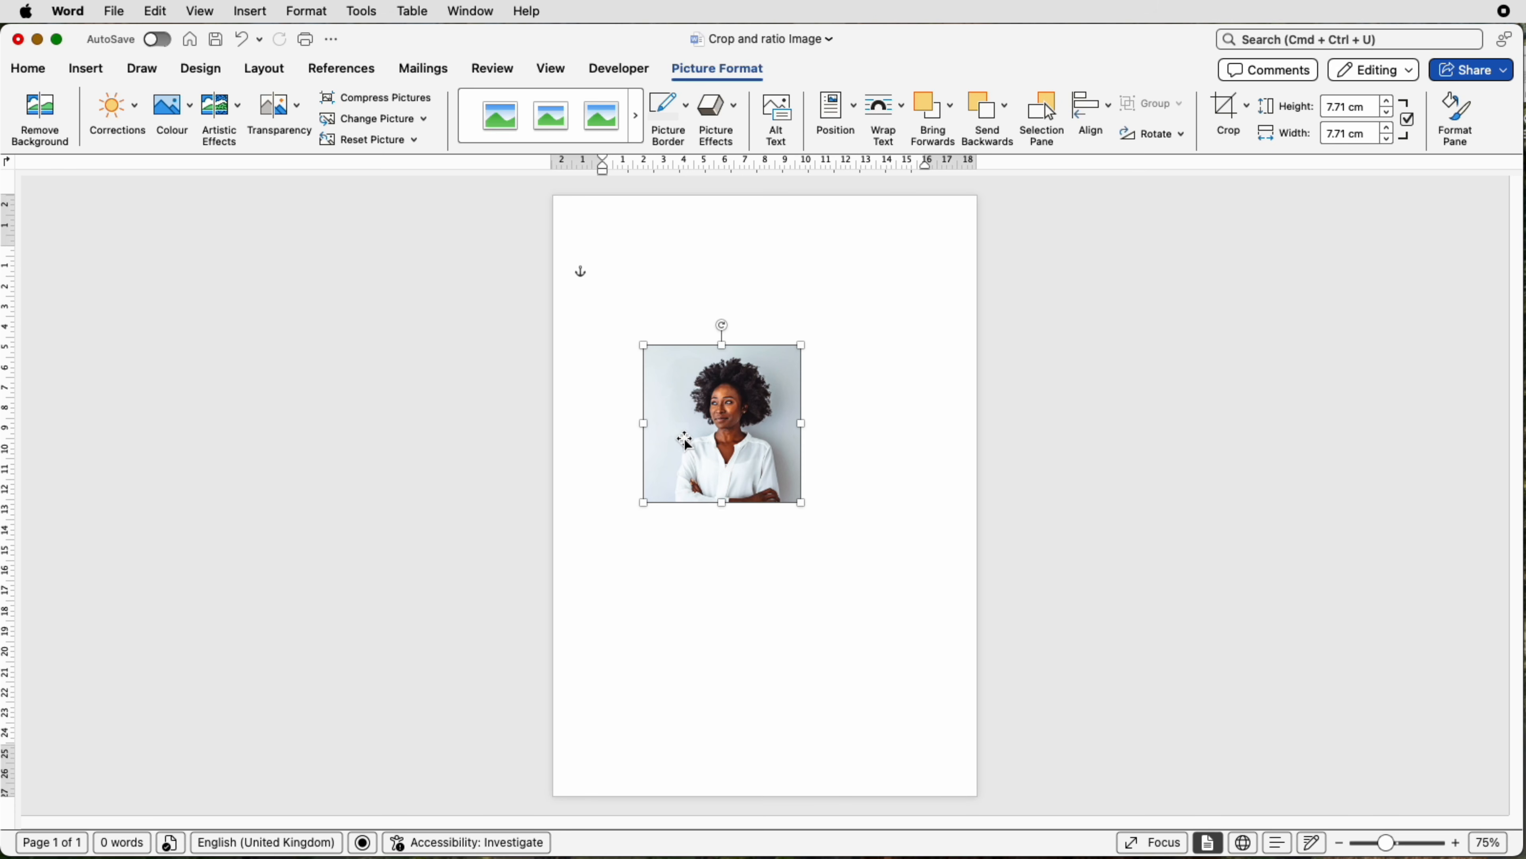
pyautogui.moveTo(723, 426); pyautogui.dragTo(804, 364)
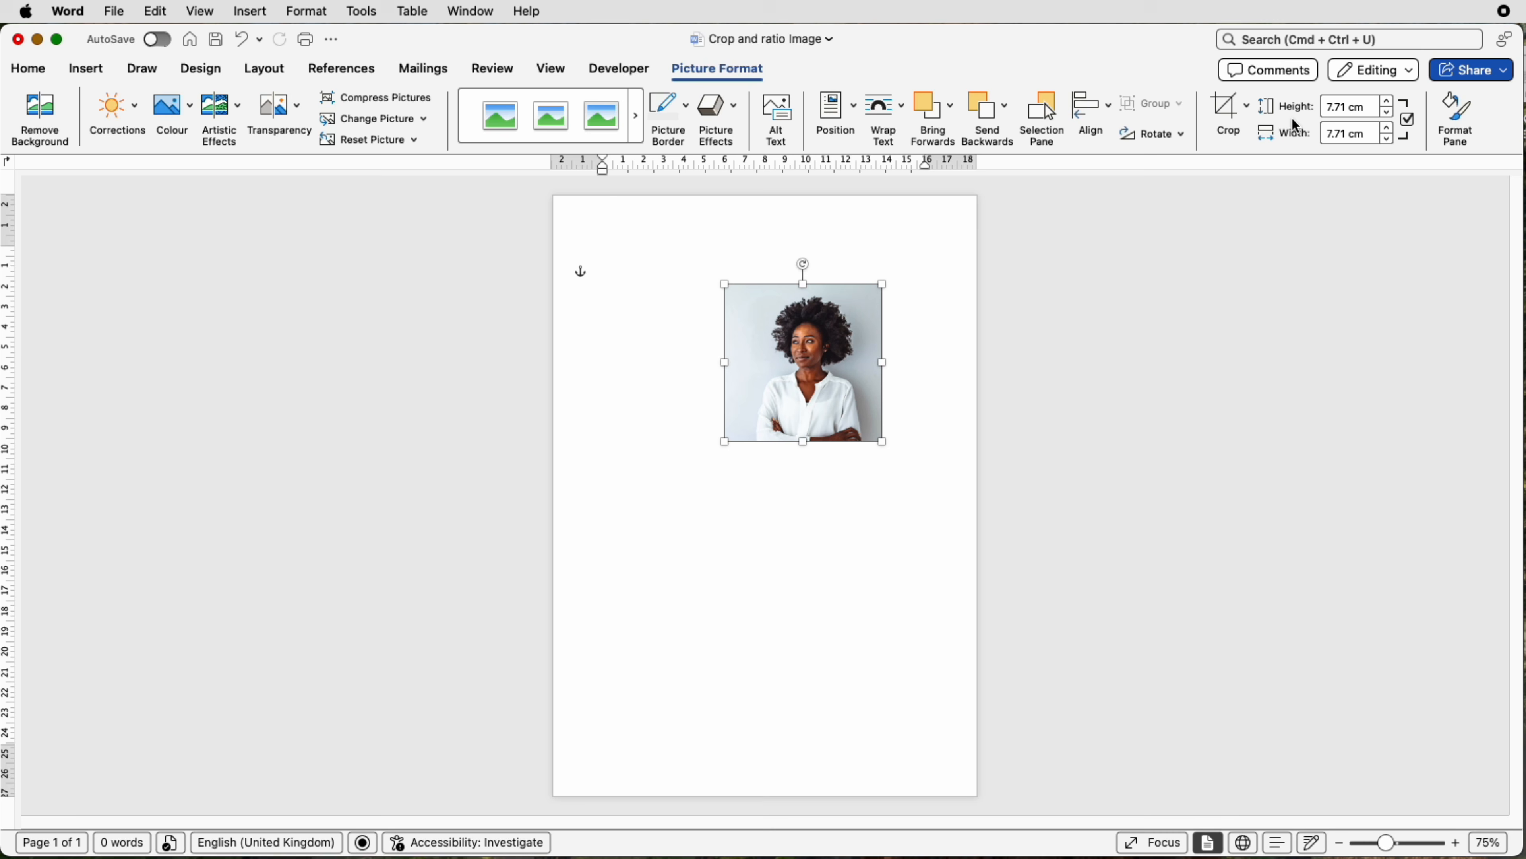
# Step: Reset the crop and recrop the picture to the 4:5 portrait ratio, centring the woman inside the frame
pyautogui.click(1247, 106)
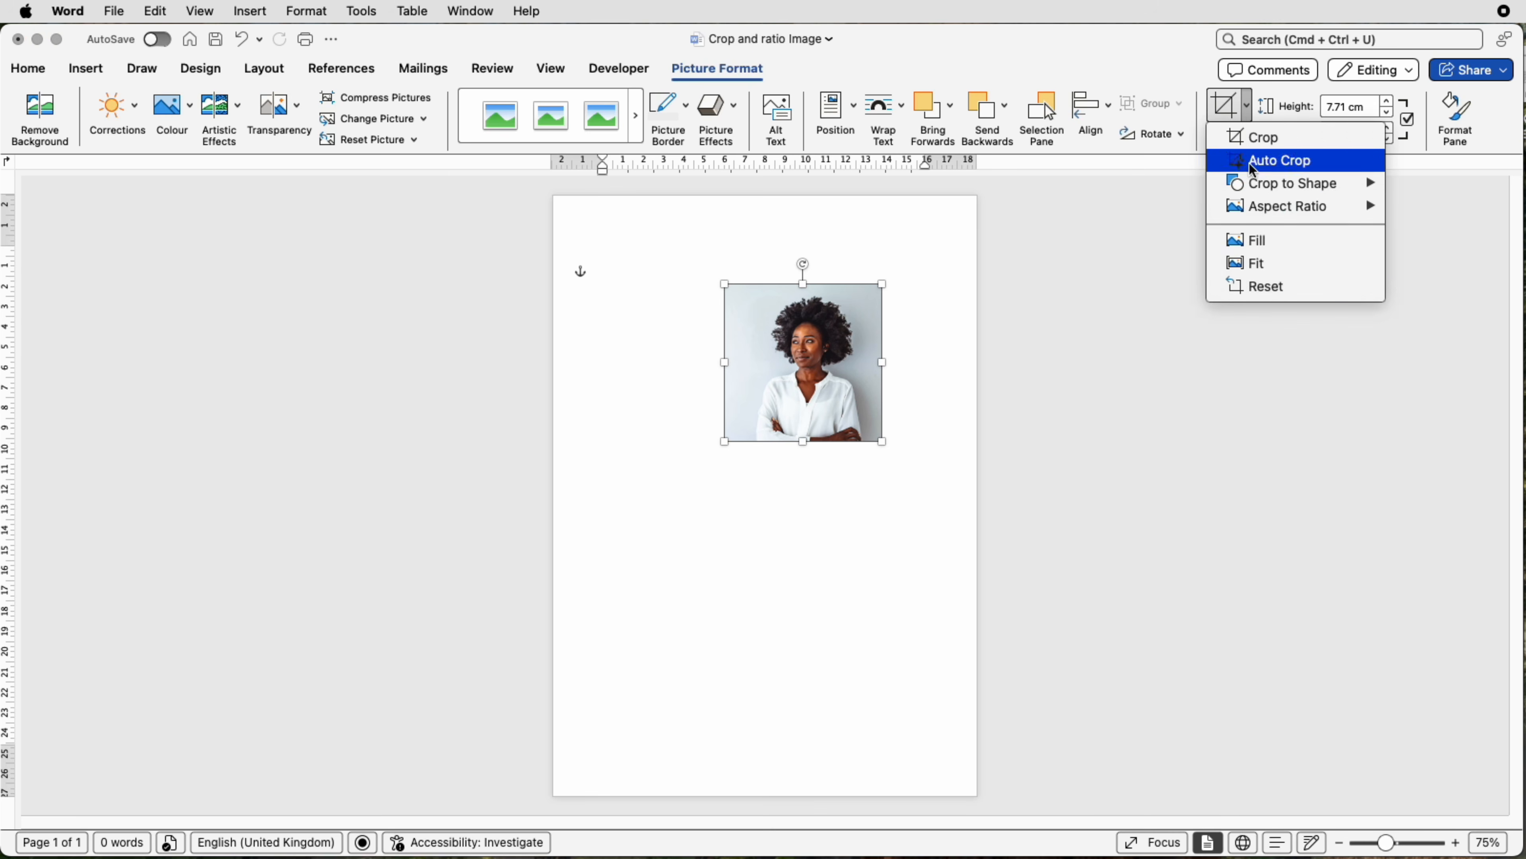
pyautogui.click(1259, 289)
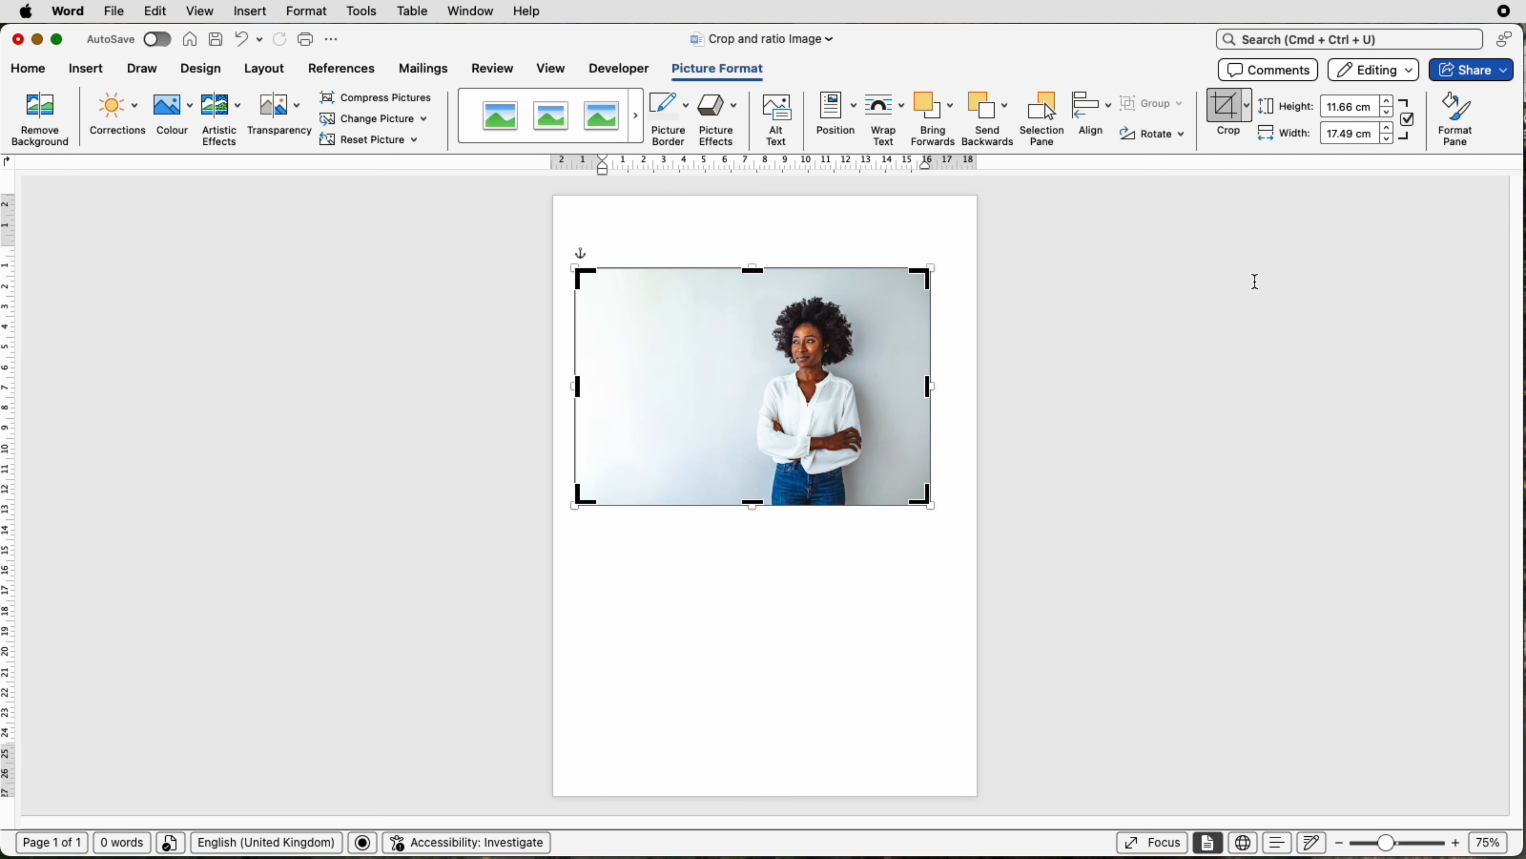
pyautogui.click(1249, 107)
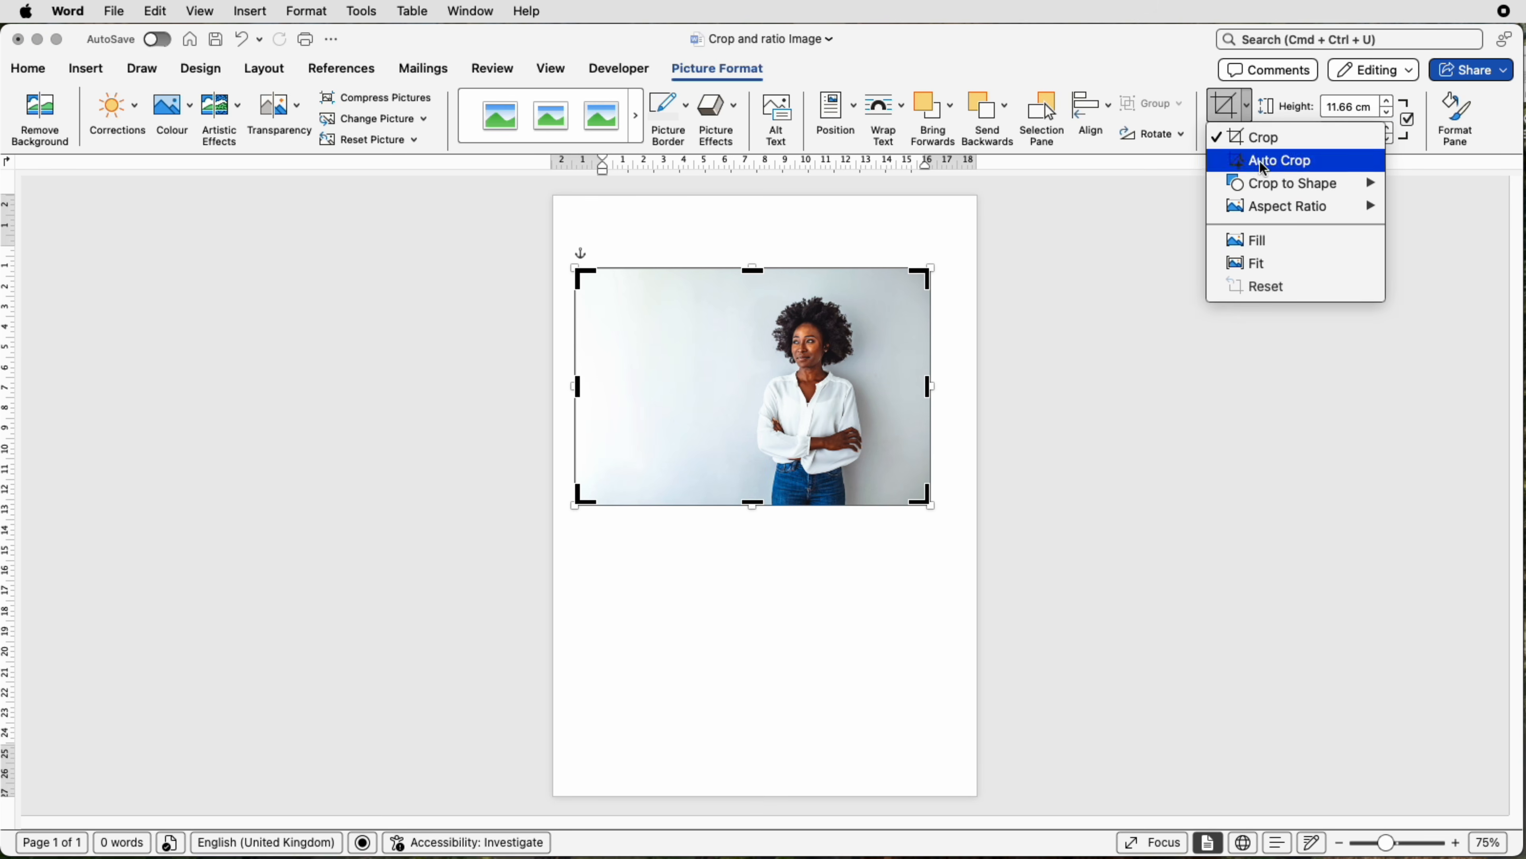
pyautogui.moveTo(1277, 212)
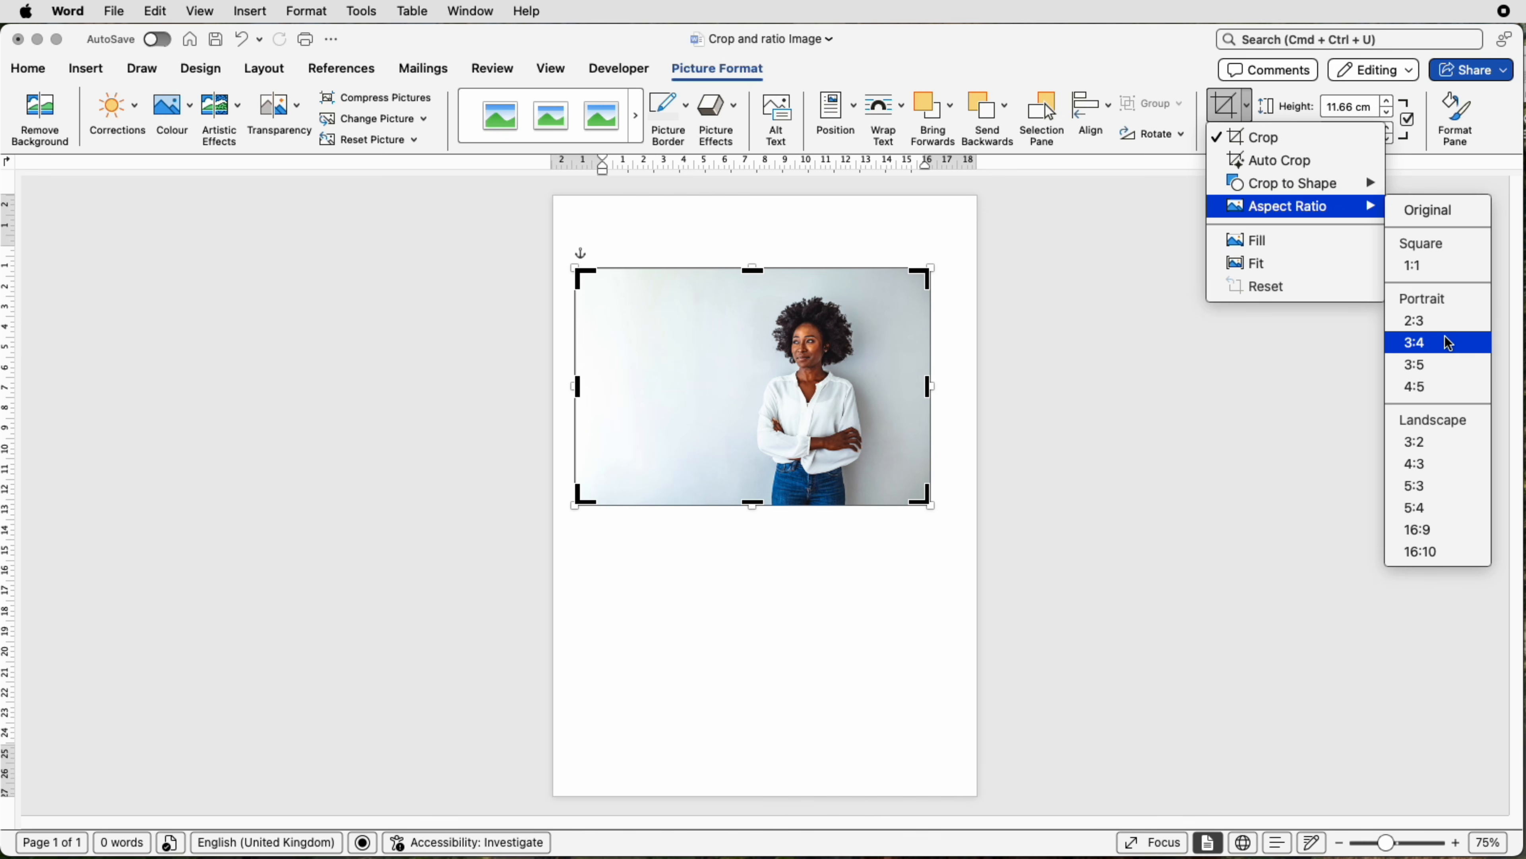
pyautogui.click(1436, 388)
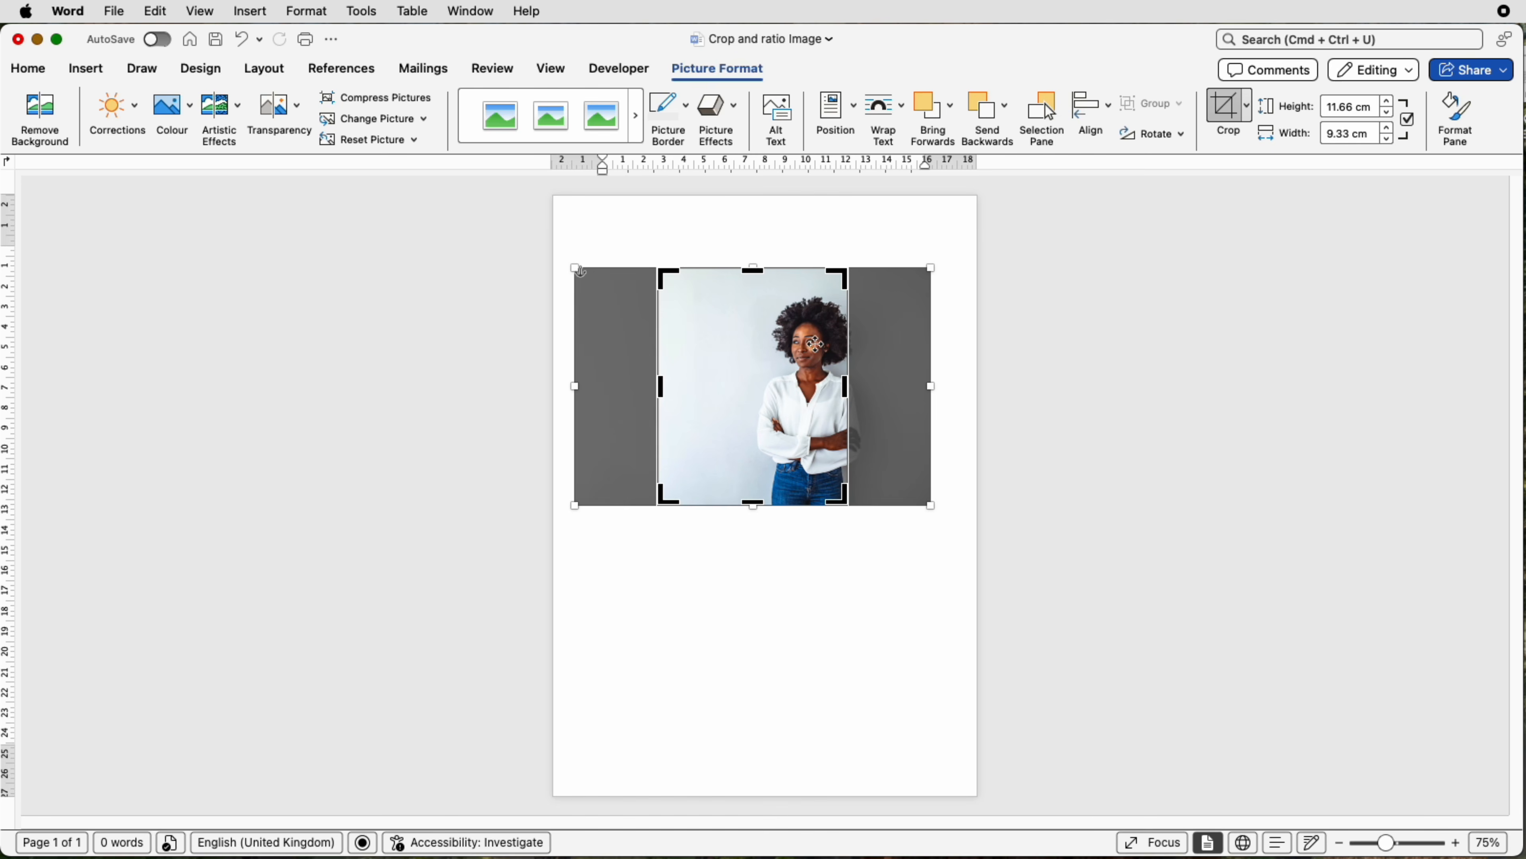
pyautogui.moveTo(815, 344); pyautogui.dragTo(764, 341)
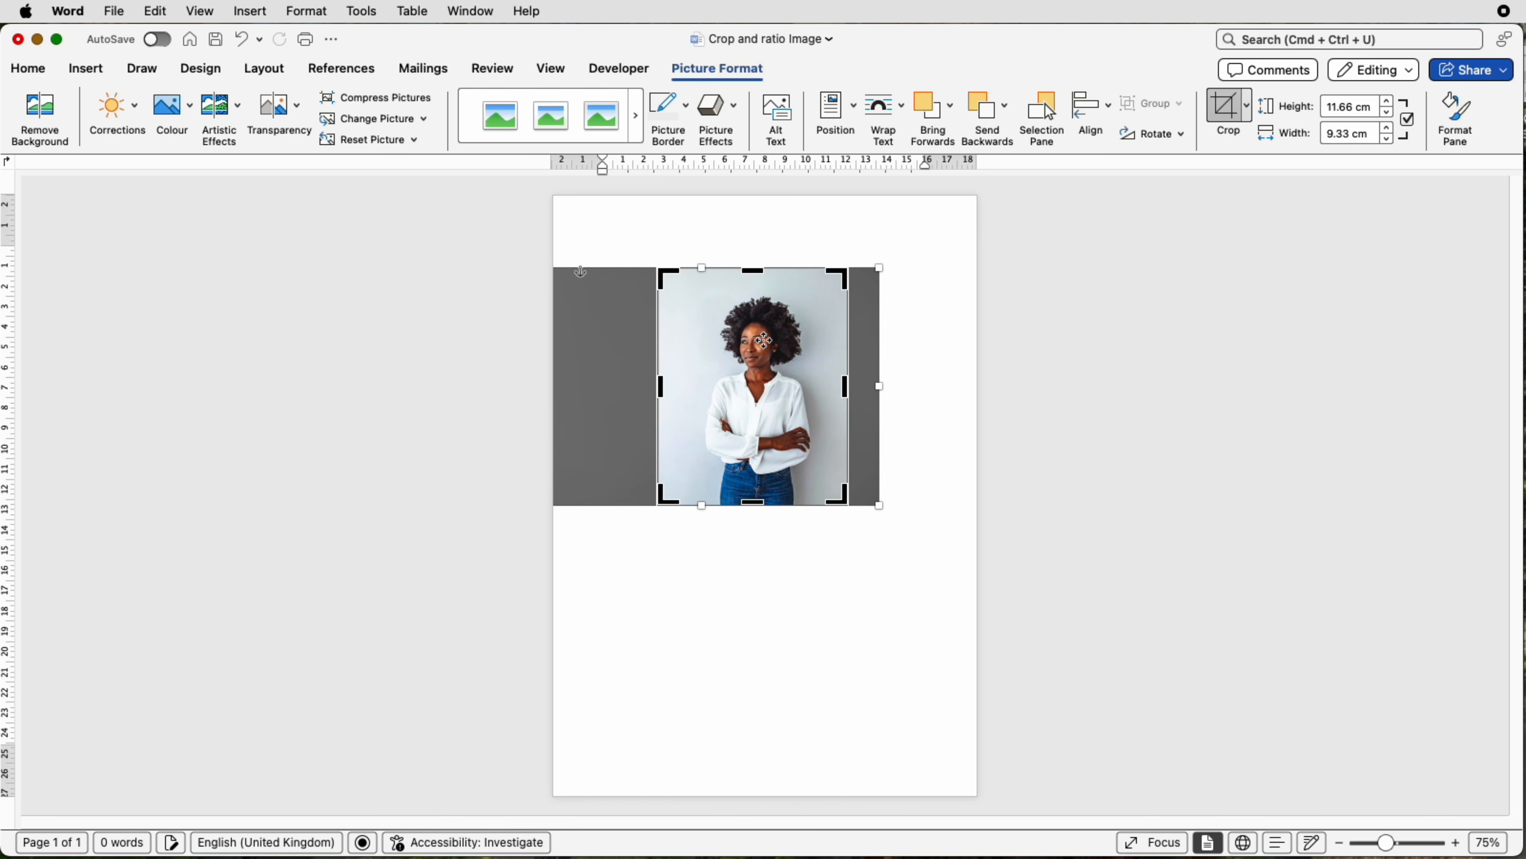
pyautogui.press('Escape')
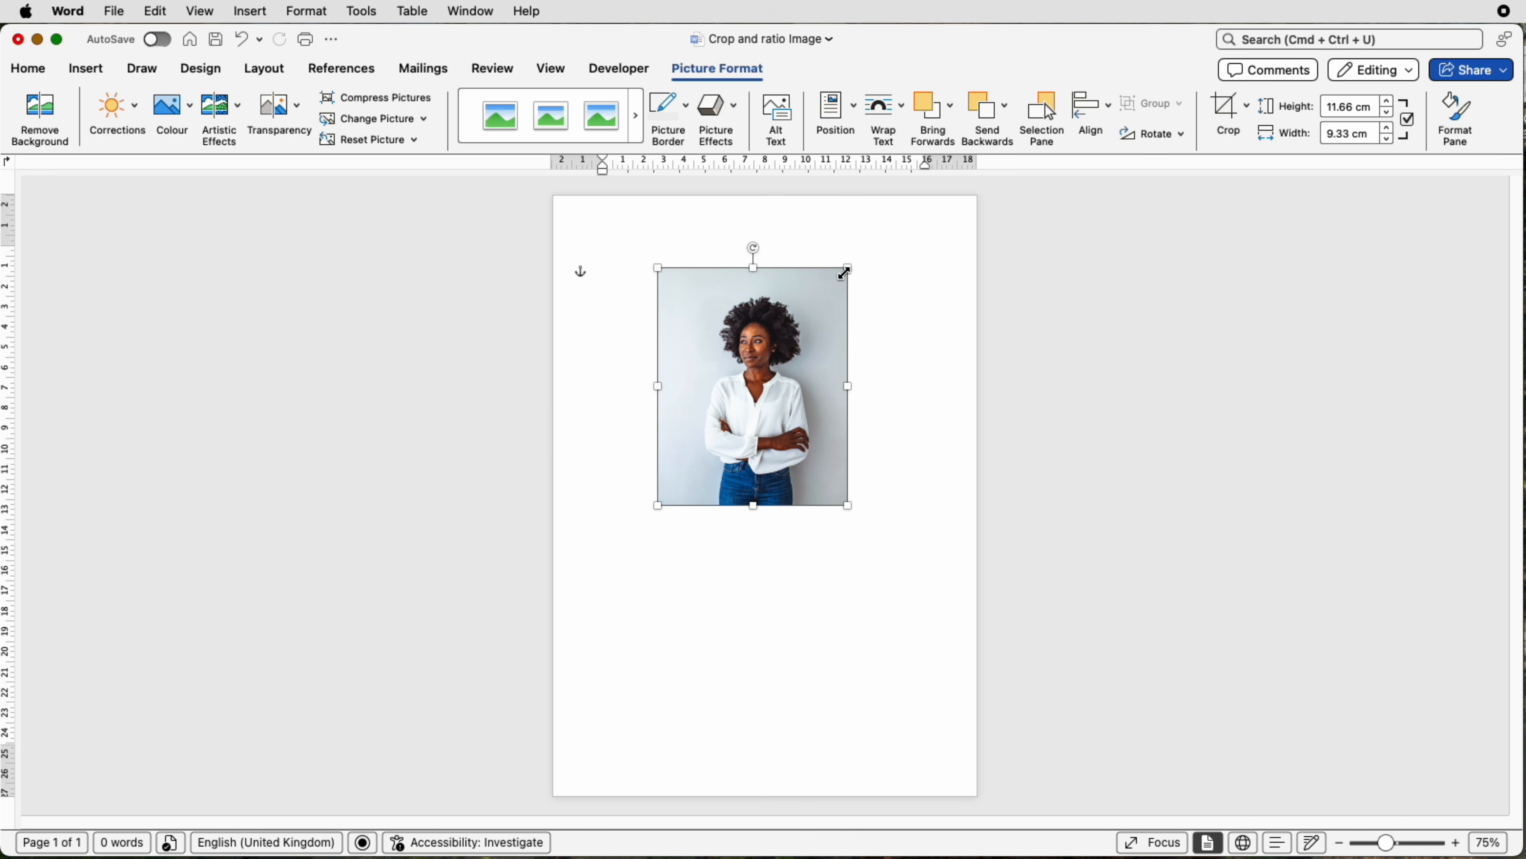
# Step: Try scaling the picture proportionally down to about 4.47 cm wide by 5.59 cm high and back up to 9.33 by 11.66 cm
pyautogui.moveTo(849, 268); pyautogui.dragTo(768, 374)
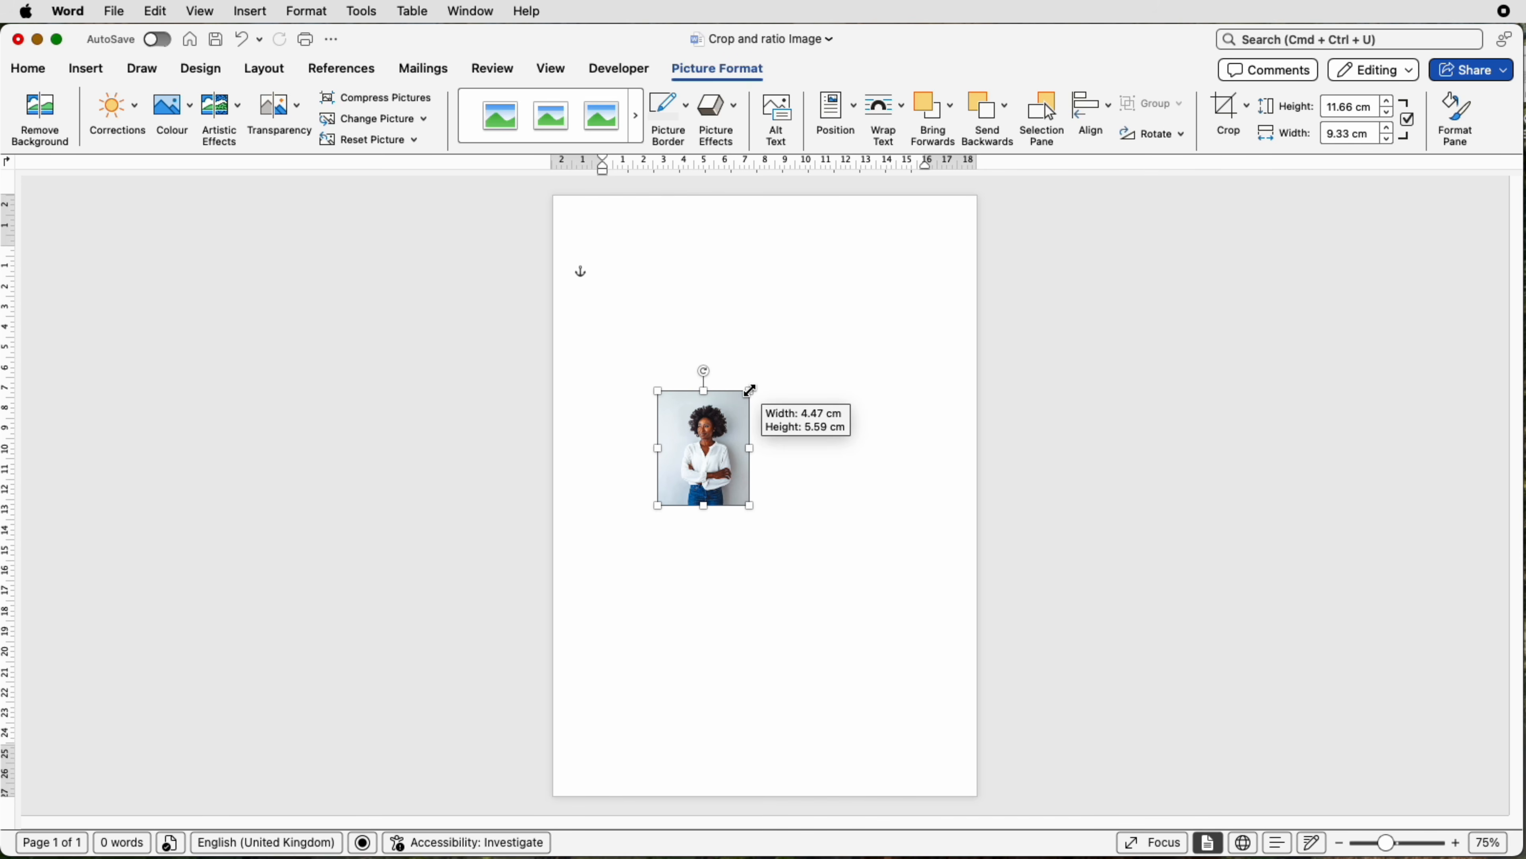
pyautogui.moveTo(750, 390); pyautogui.dragTo(852, 329)
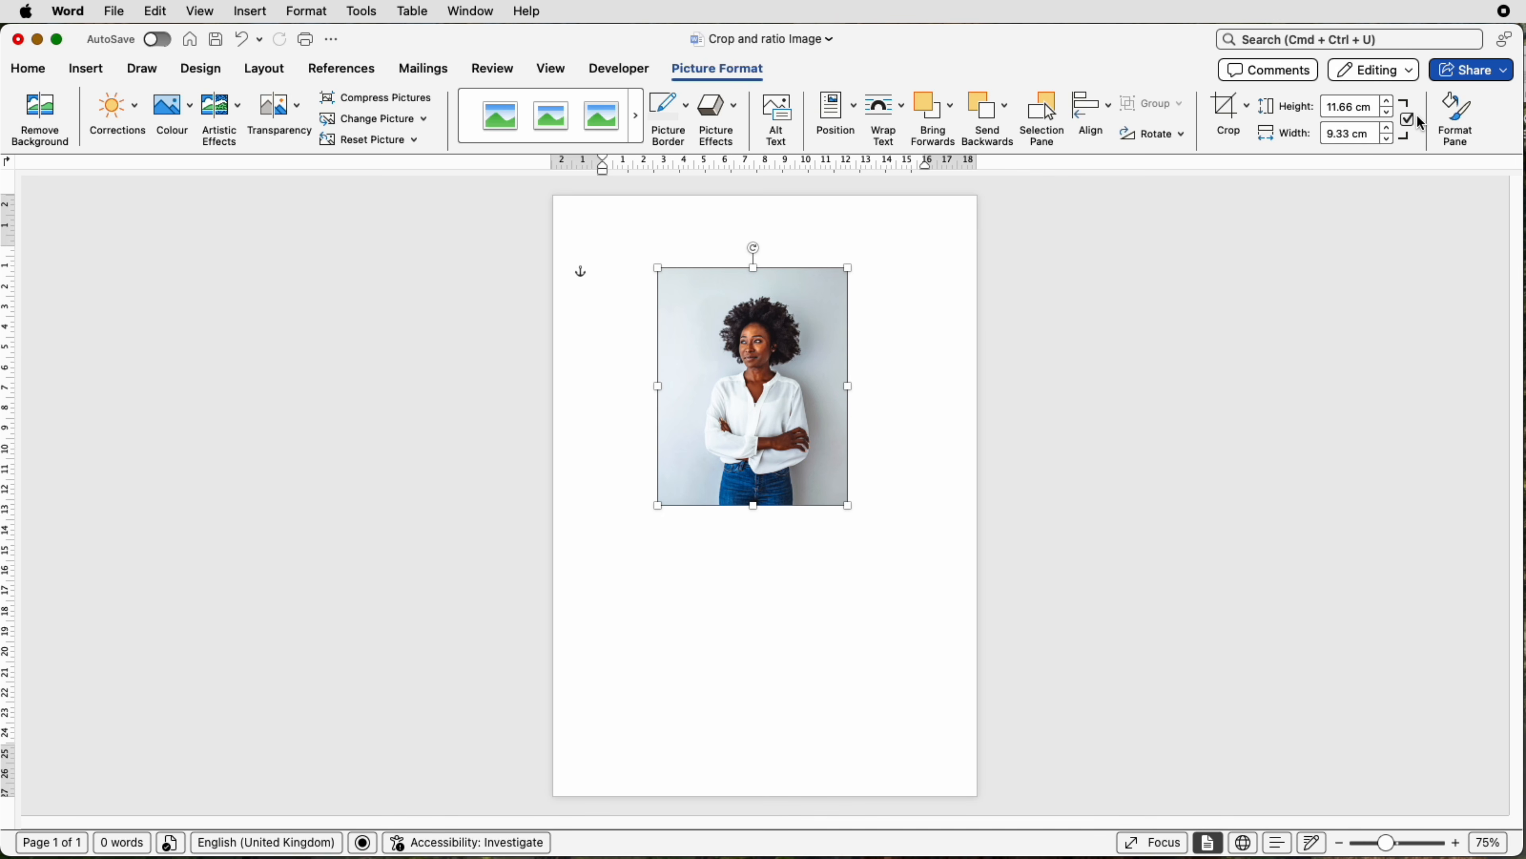
# Step: Set the picture's height to 12 cm with the aspect ratio kept locked
pyautogui.click(1325, 109)
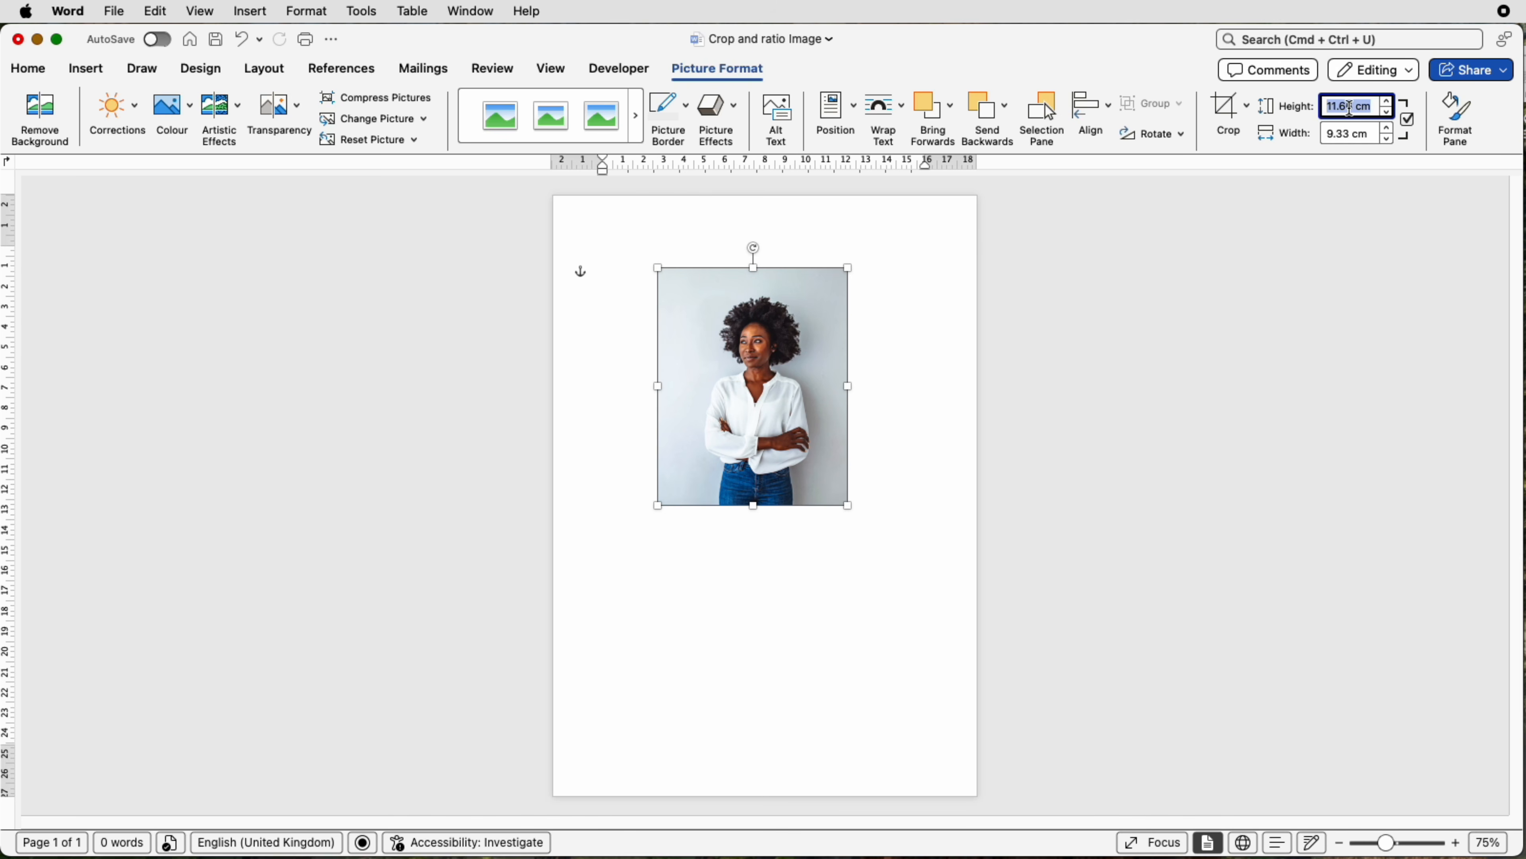
pyautogui.write('12')
pyautogui.press('Return')
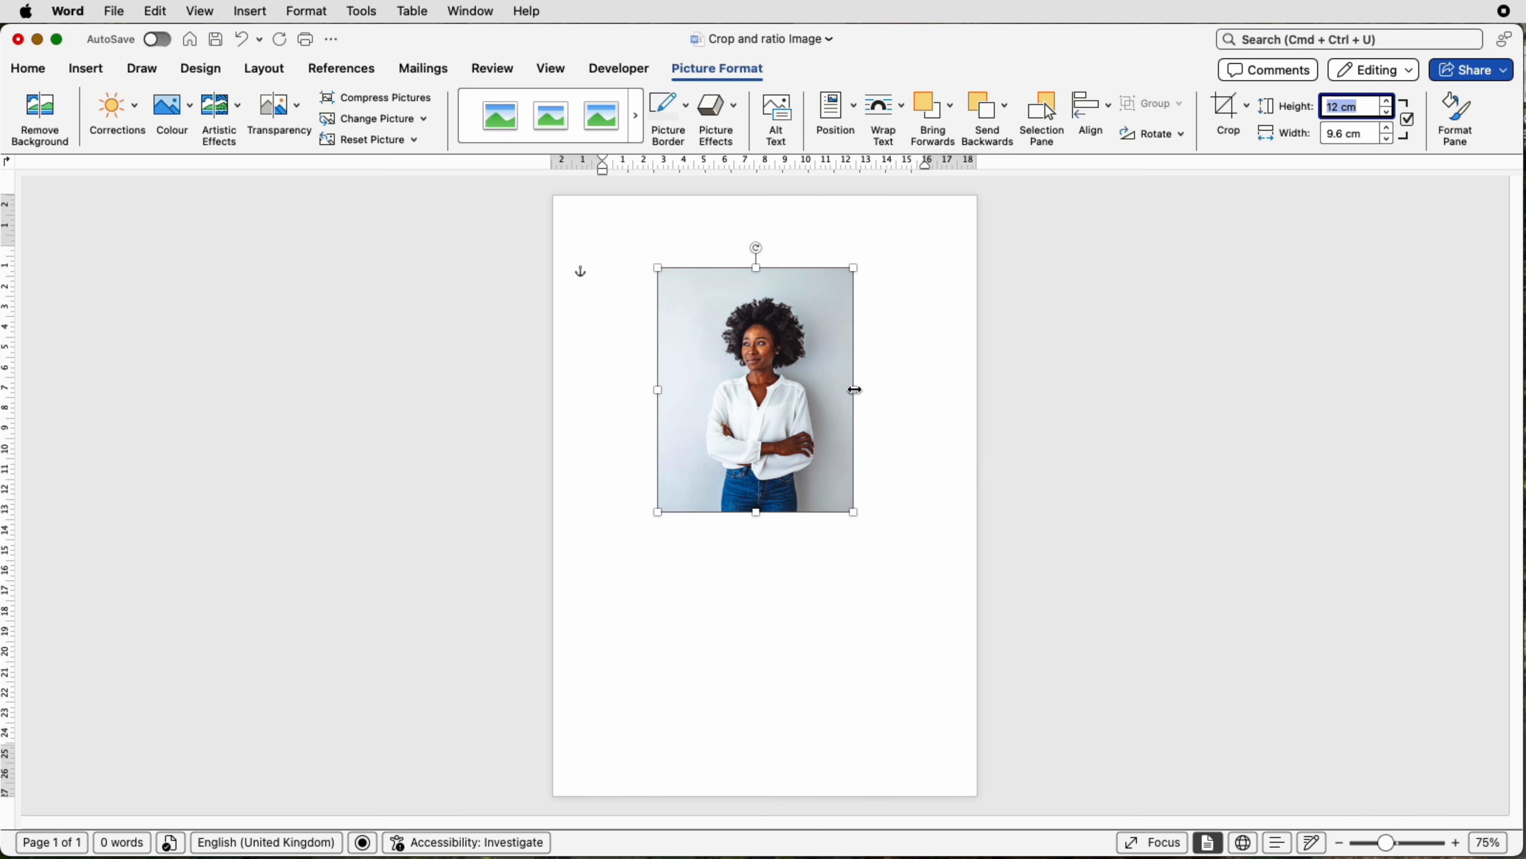
# Step: Undo a trial widening to about 14.21 cm and scale the picture proportionally to about 13.11 cm high by 10.49 cm wide
pyautogui.moveTo(855, 389); pyautogui.dragTo(948, 389)
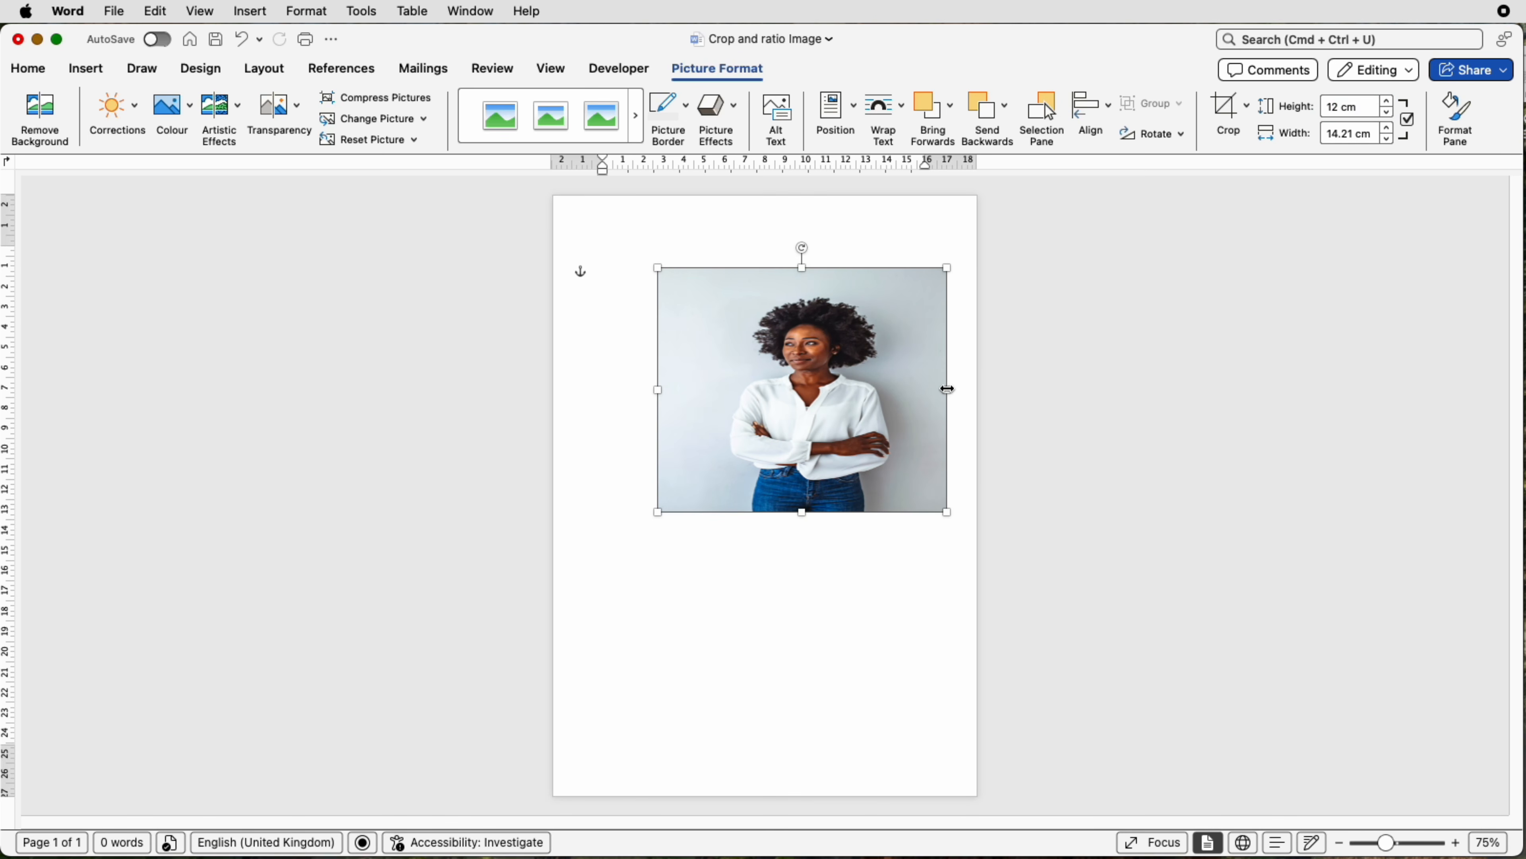
pyautogui.press('super+z')
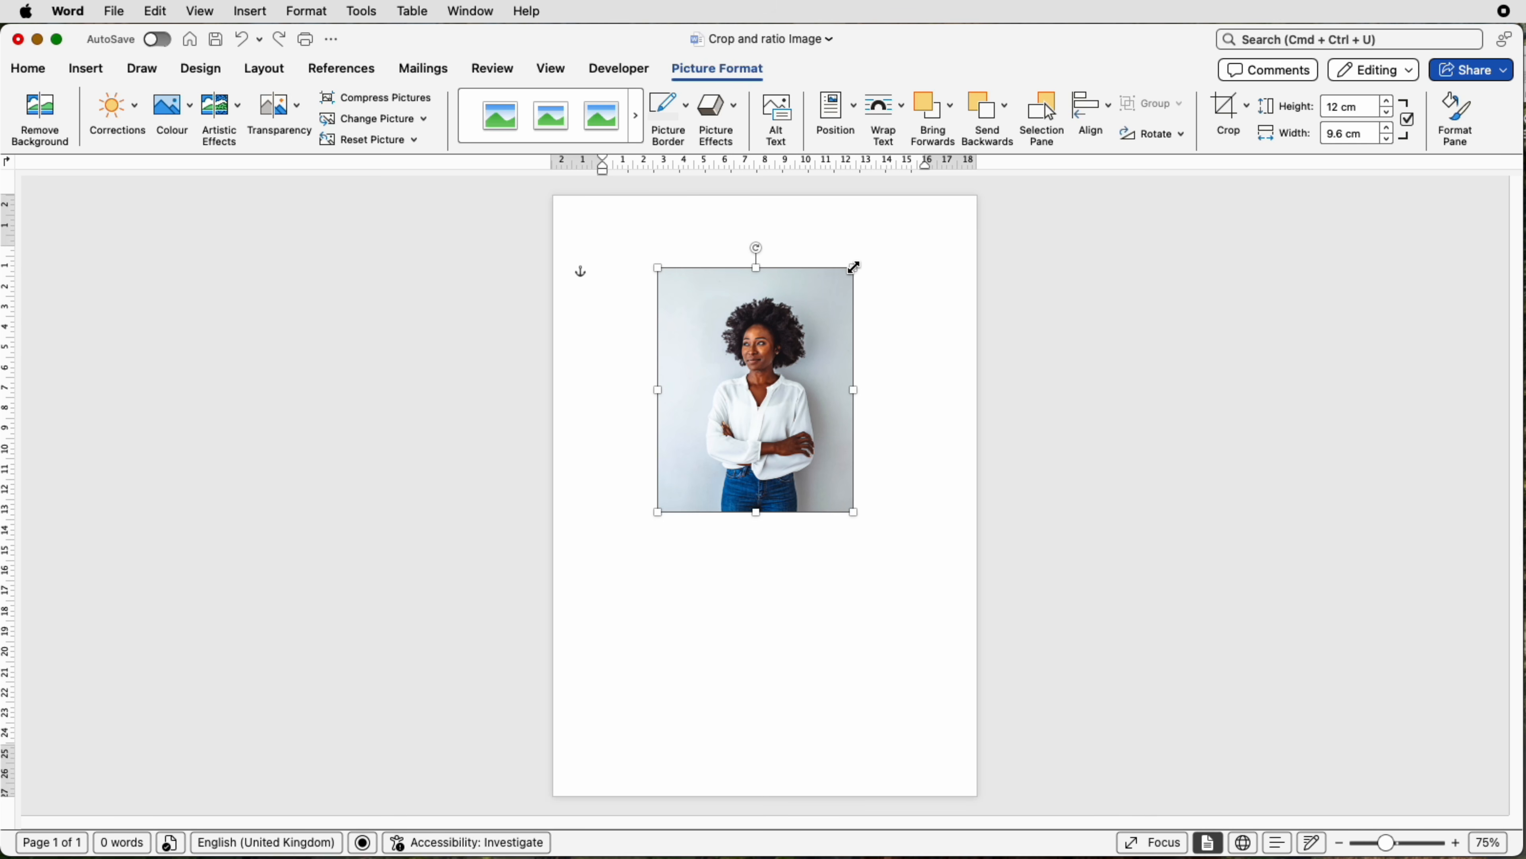
pyautogui.moveTo(853, 268)
pyautogui.mouseDown()
pyautogui.moveTo(764, 375)
pyautogui.moveTo(873, 292)
pyautogui.mouseUp()
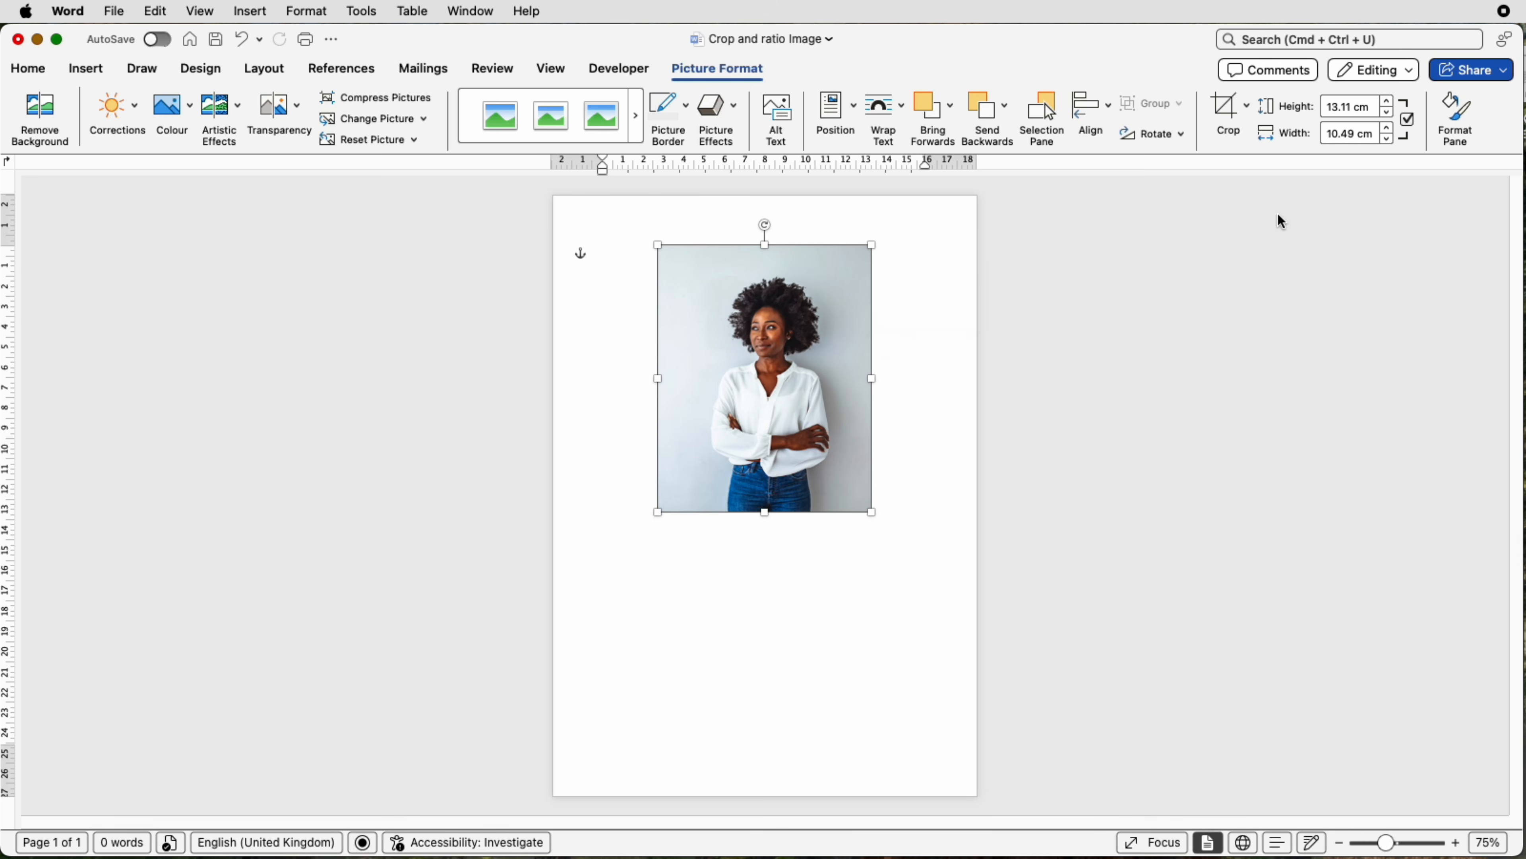
# Step: Reset the picture's crop to show the full image and move it right so it fits within the page width
pyautogui.click(1248, 118)
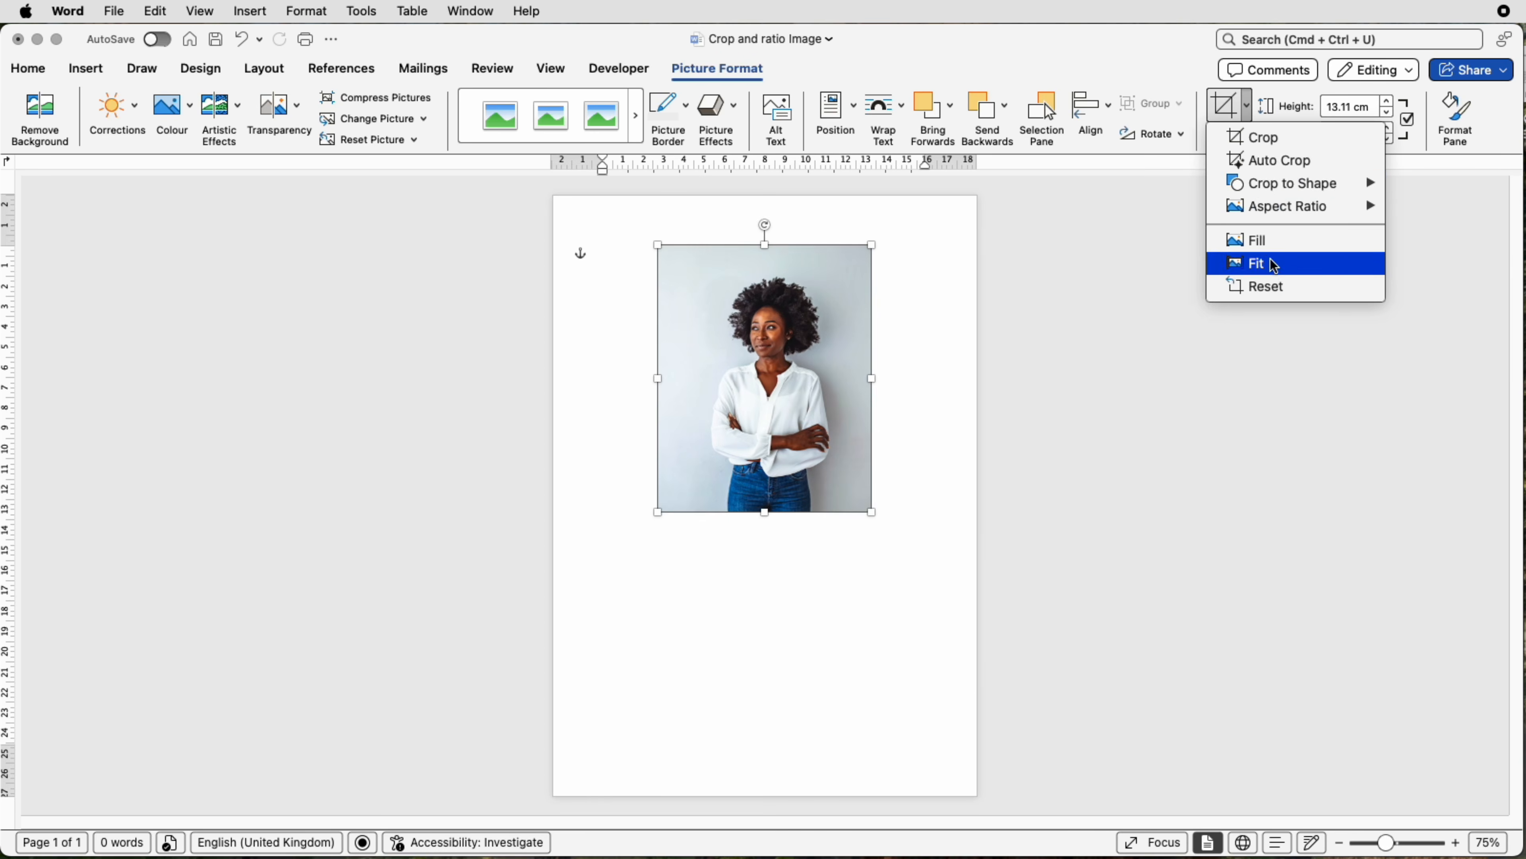
pyautogui.click(1268, 288)
pyautogui.click(956, 256)
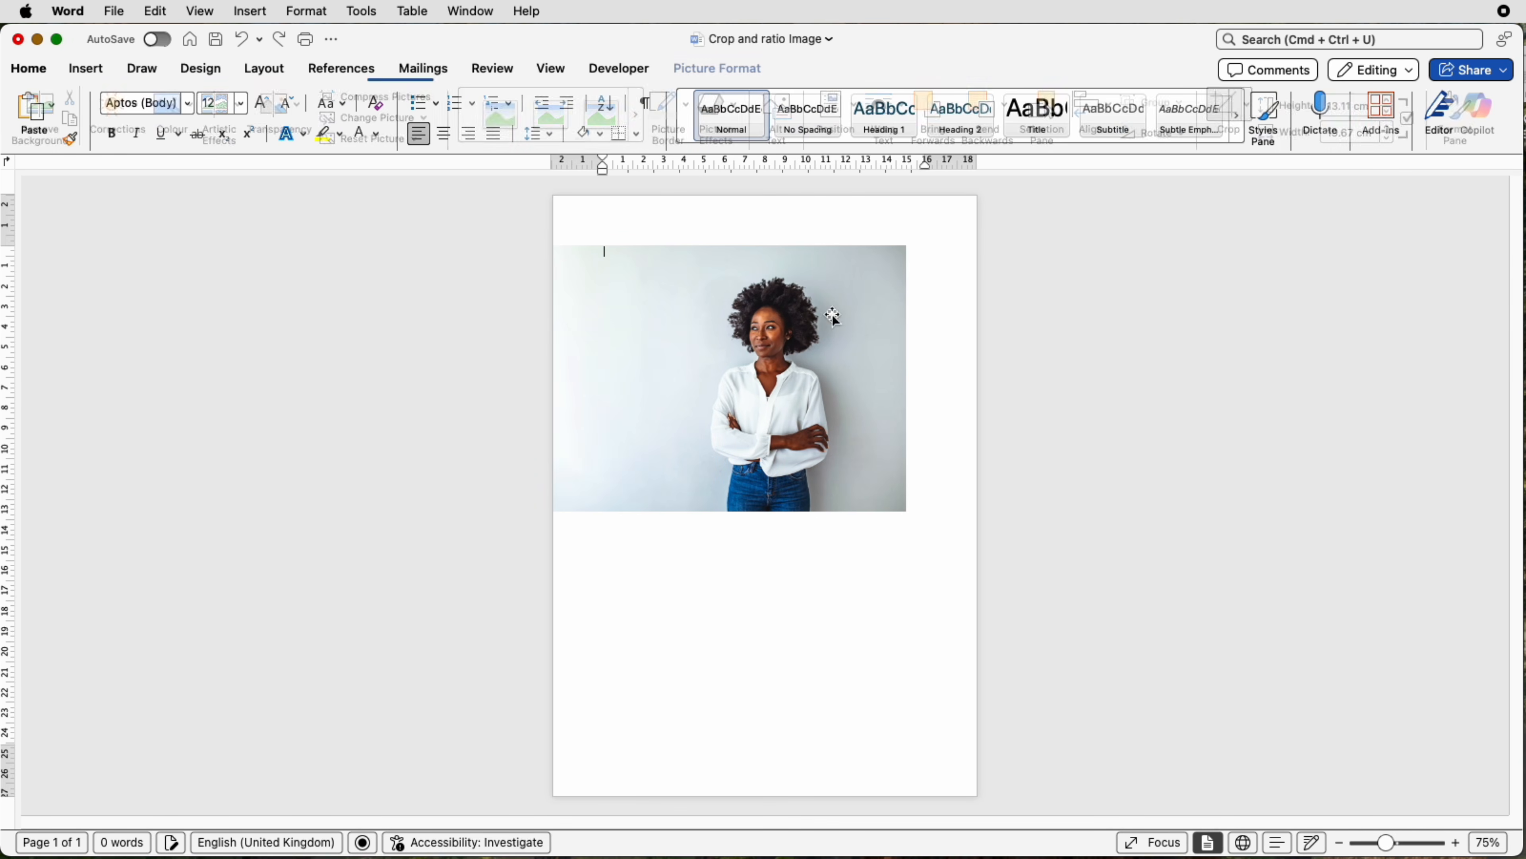
pyautogui.click(772, 325)
pyautogui.moveTo(772, 325); pyautogui.dragTo(832, 330)
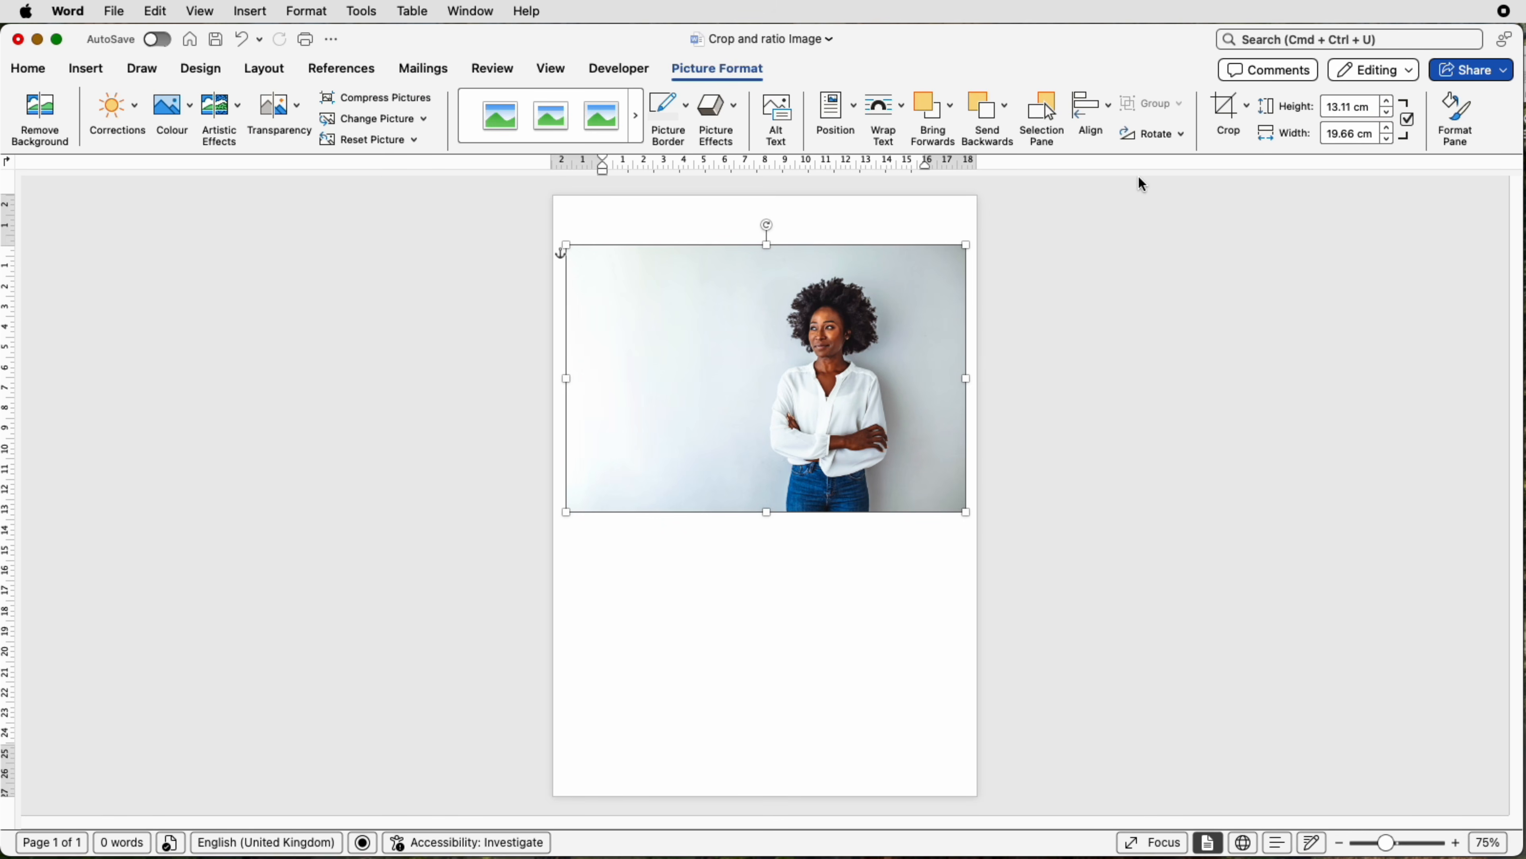
# Step: Crop the picture's top and left to about 14.02 by 9.96 cm, shift the image down inside the crop, and move the picture up and left
pyautogui.press('super+z')
pyautogui.click(1228, 120)
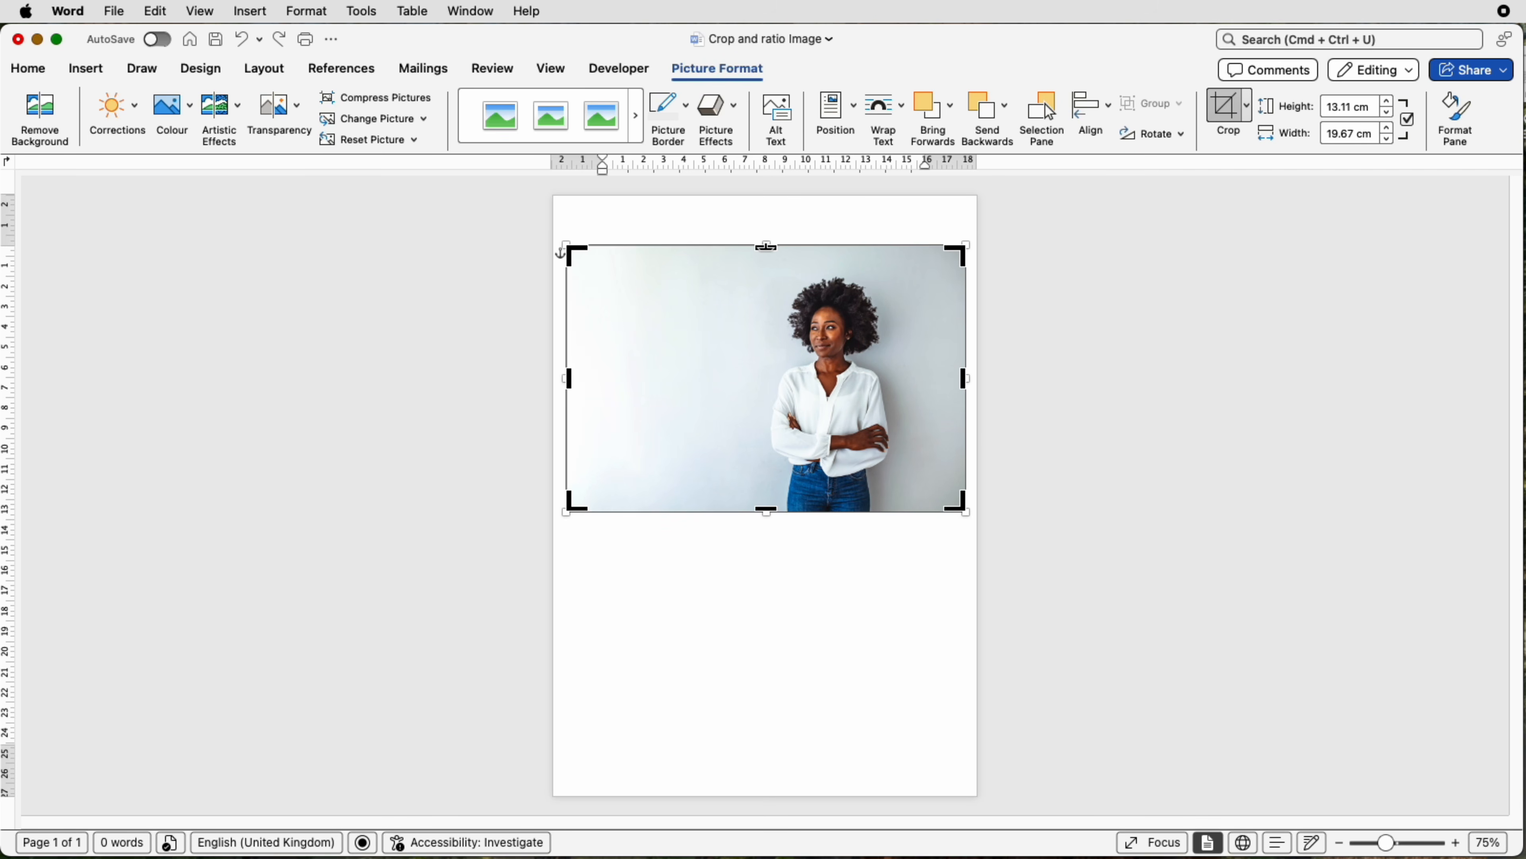
pyautogui.moveTo(766, 246); pyautogui.dragTo(763, 311)
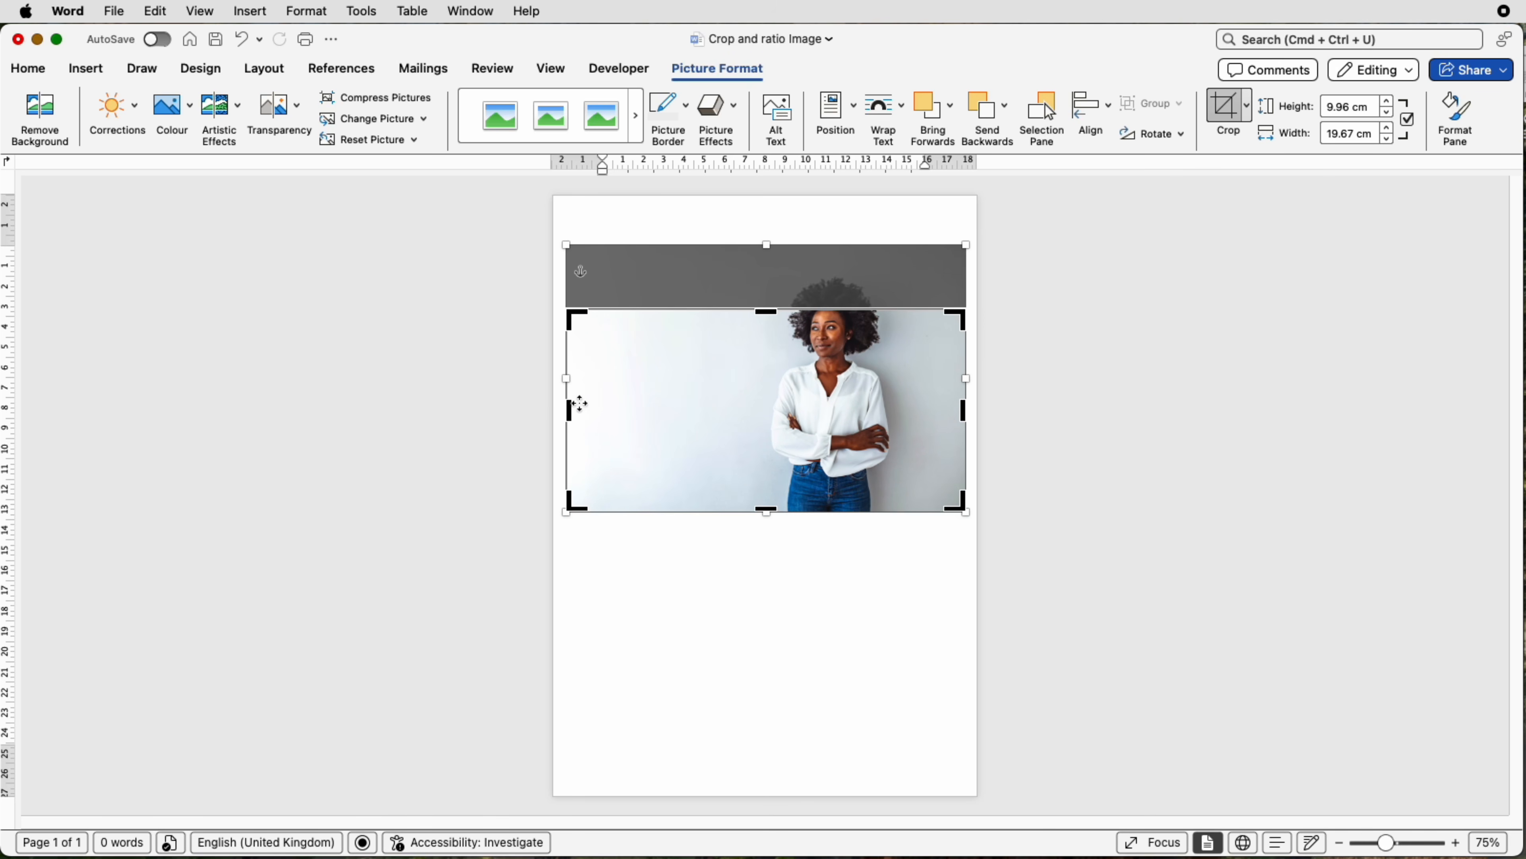
pyautogui.moveTo(569, 411); pyautogui.dragTo(679, 413)
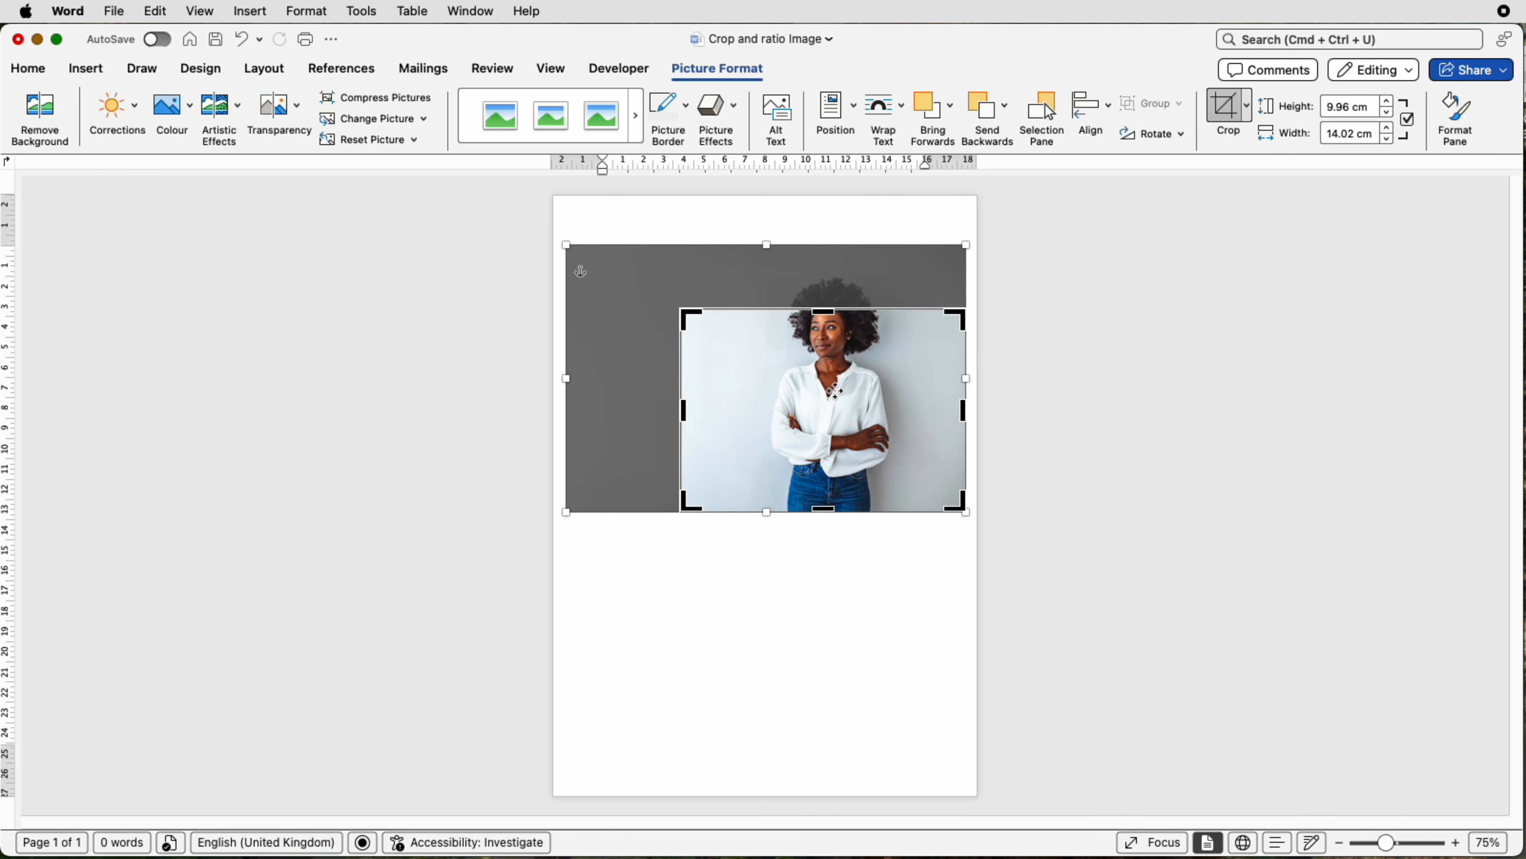
pyautogui.moveTo(835, 391); pyautogui.dragTo(840, 442)
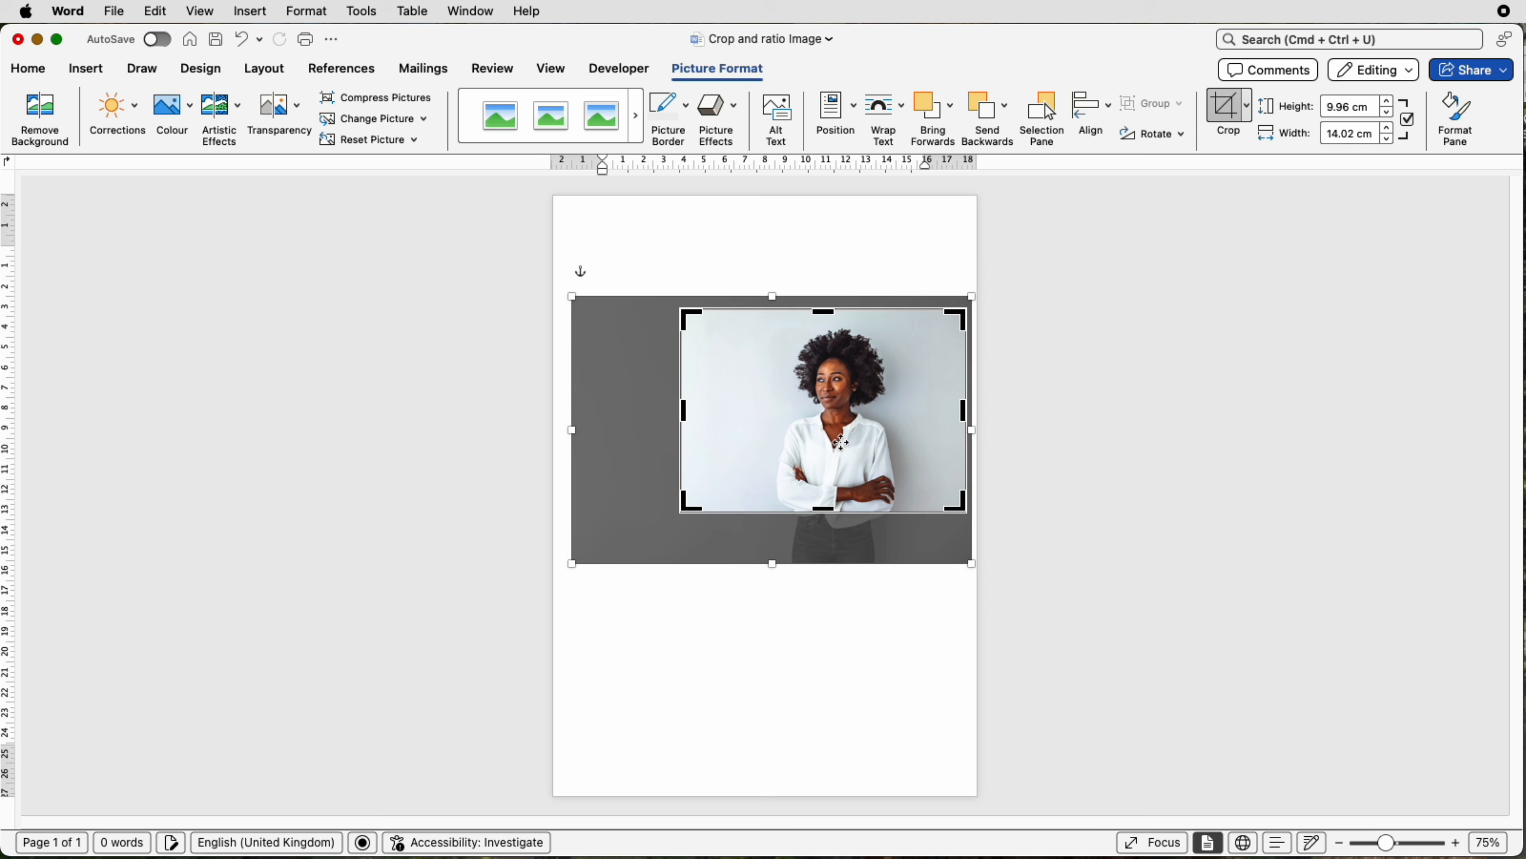
pyautogui.press('Escape')
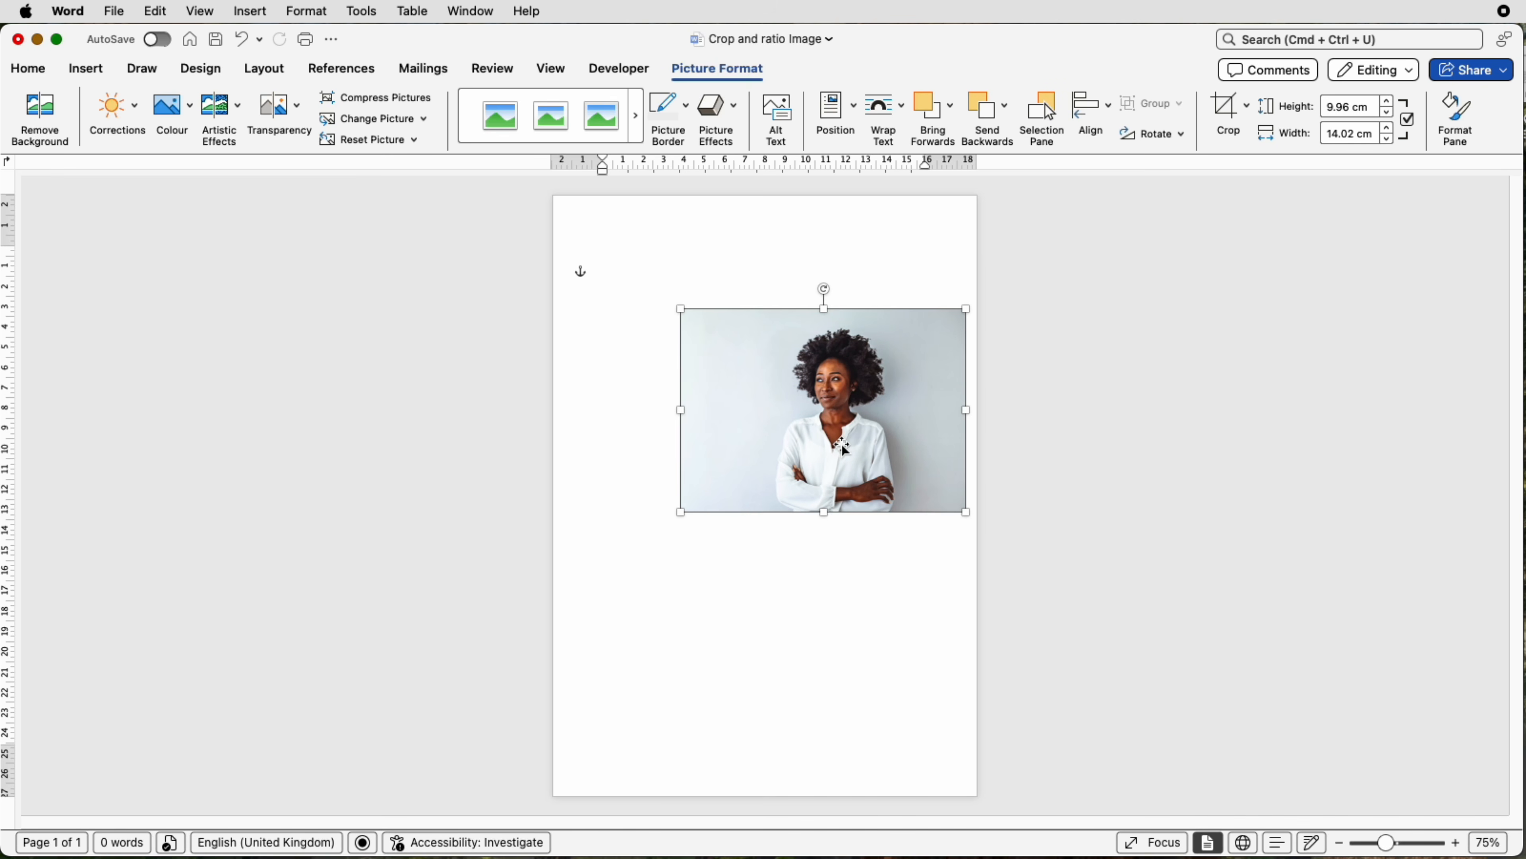
pyautogui.moveTo(837, 383); pyautogui.dragTo(776, 354)
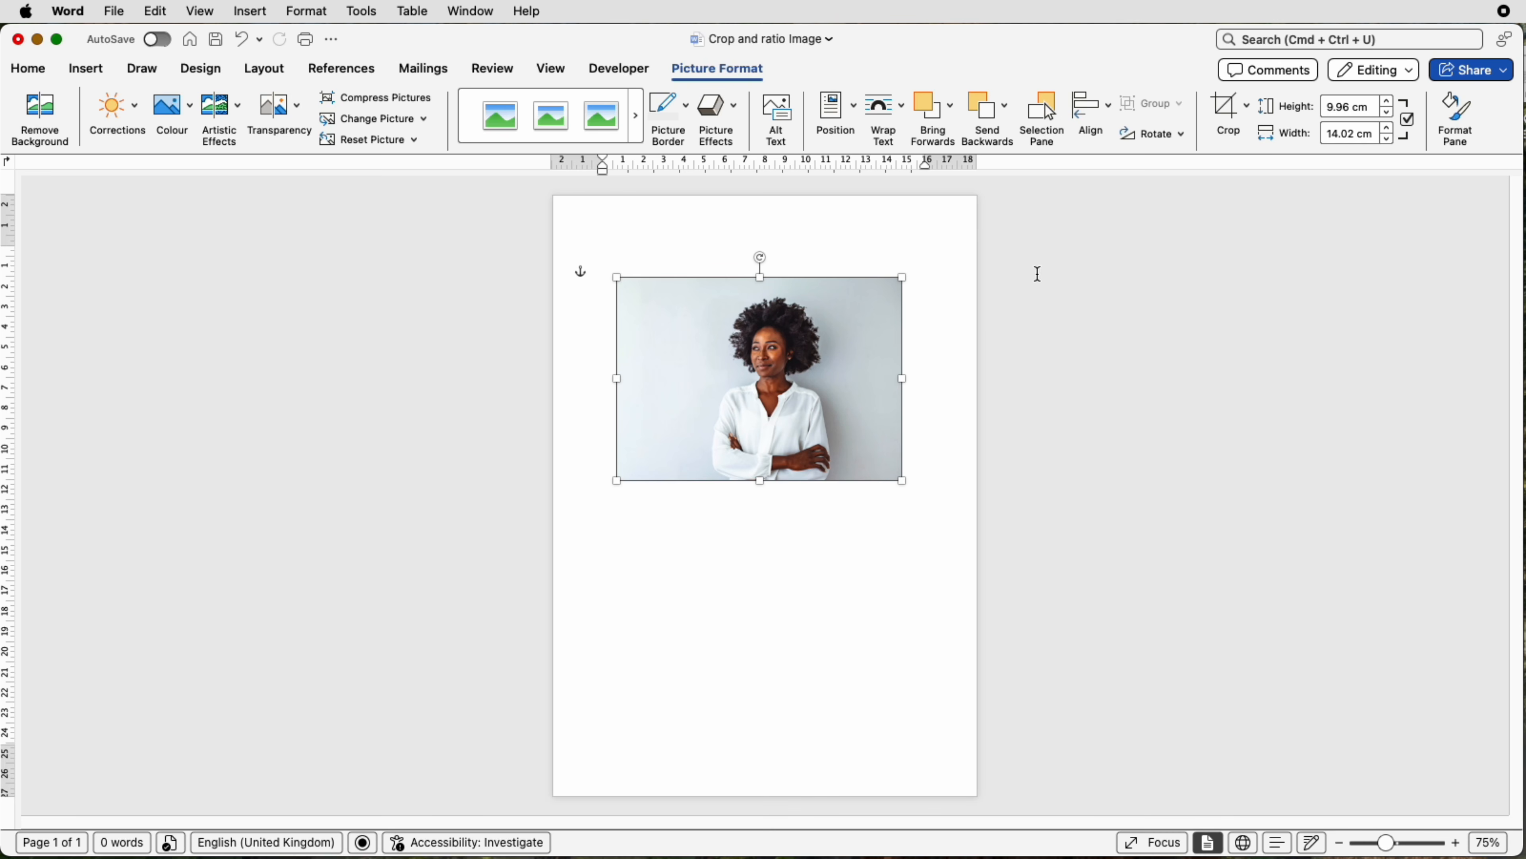
# Step: Try cropping the picture to an oval shape and undo it
pyautogui.click(1249, 108)
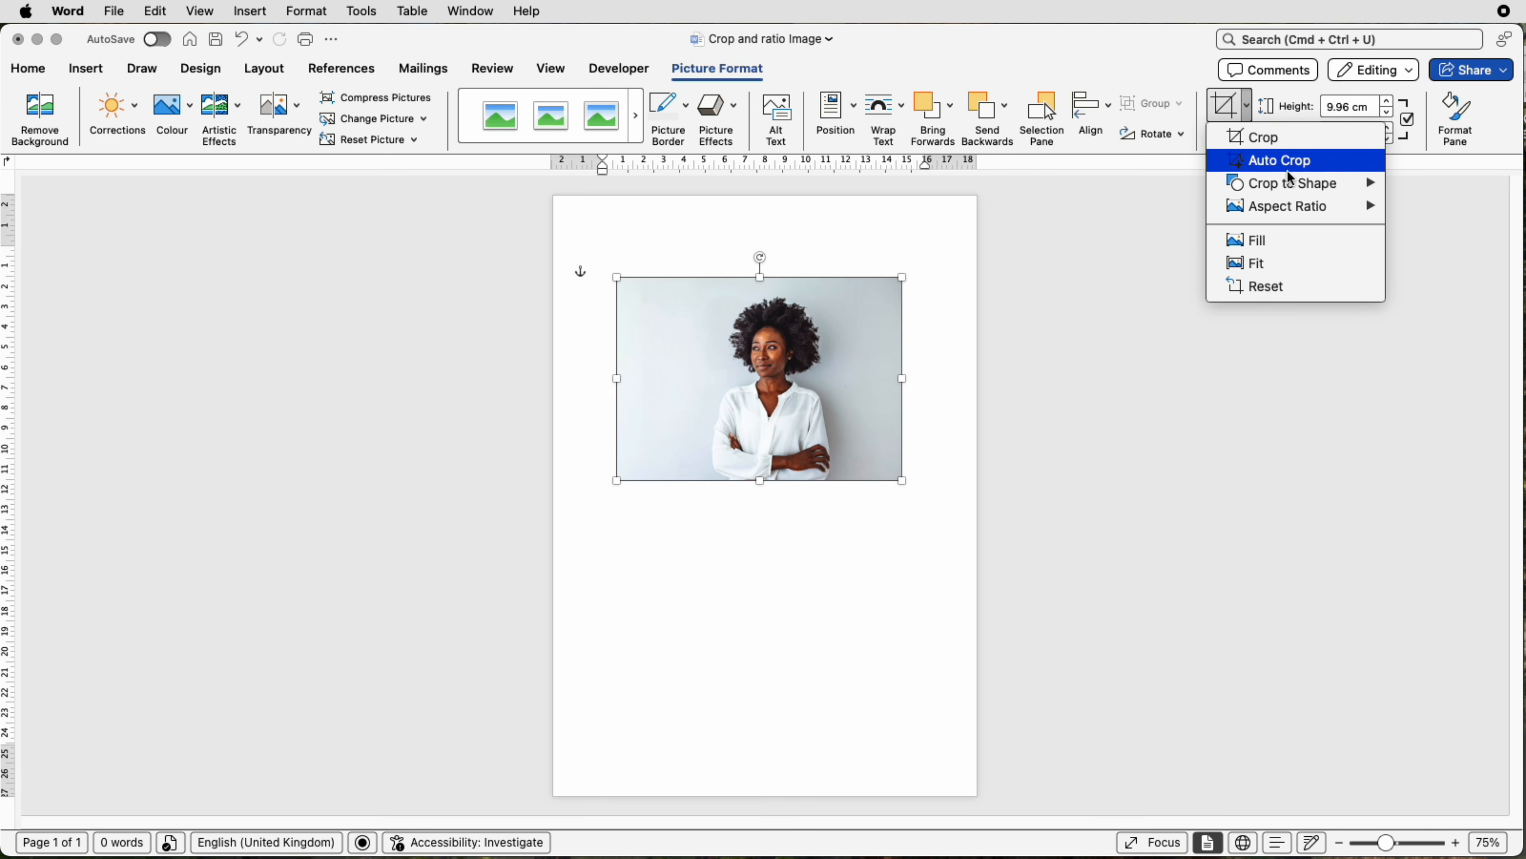
pyautogui.moveTo(1293, 183)
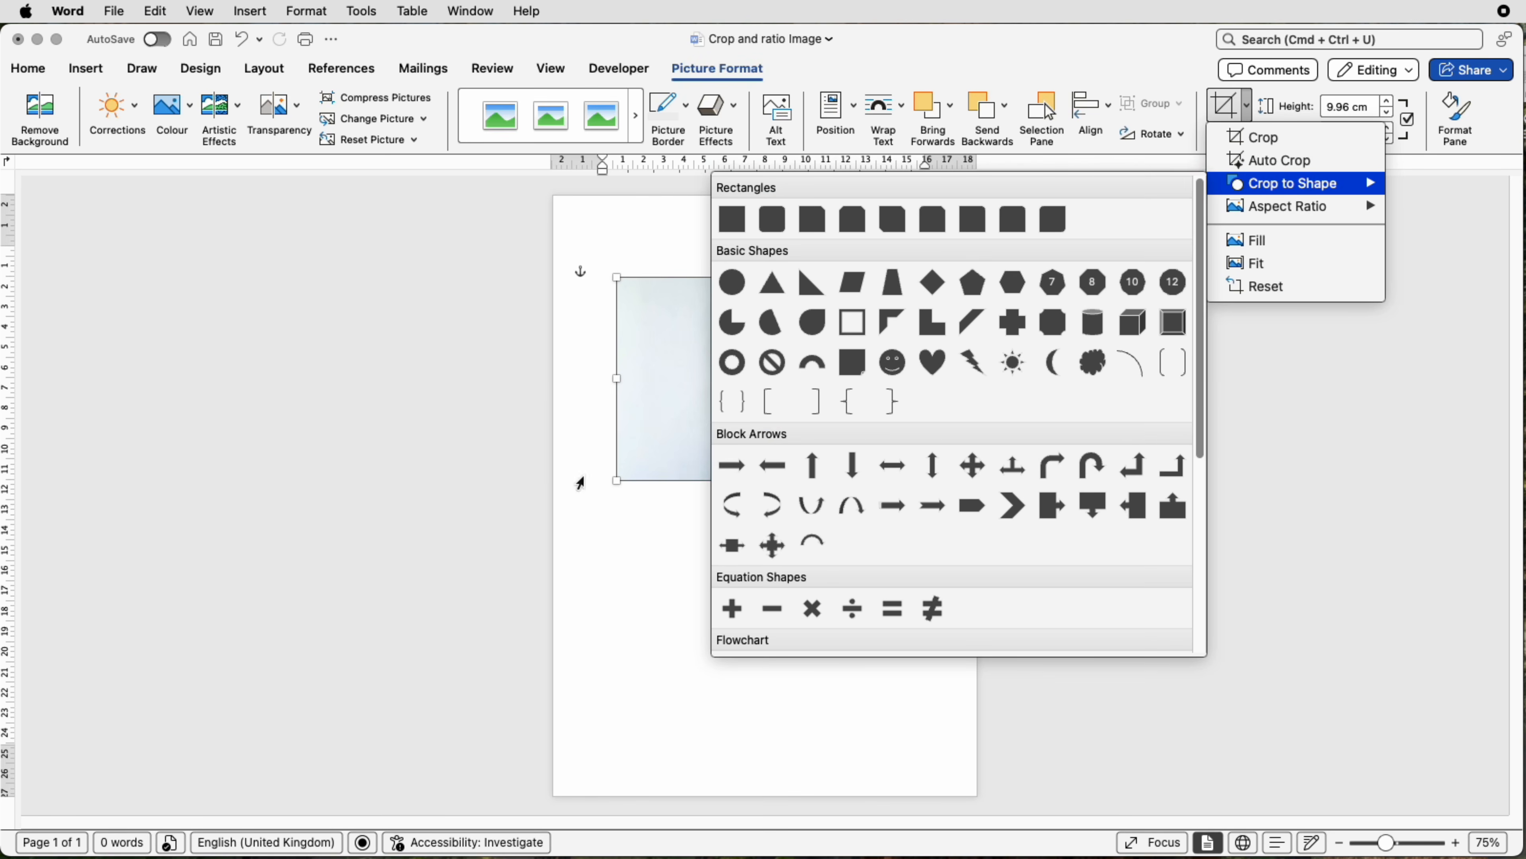
pyautogui.click(639, 512)
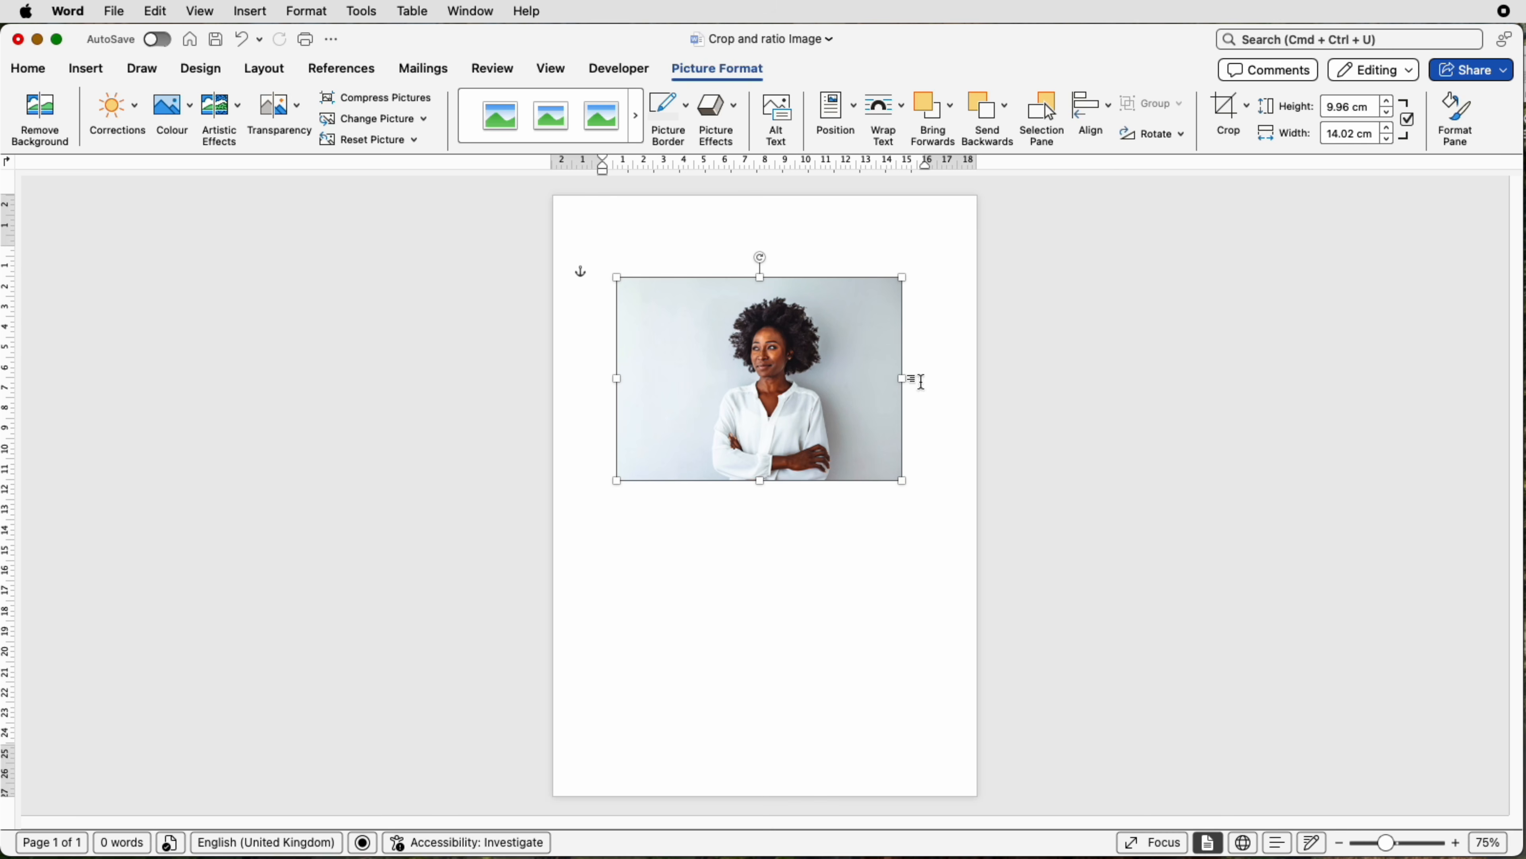
pyautogui.click(1247, 120)
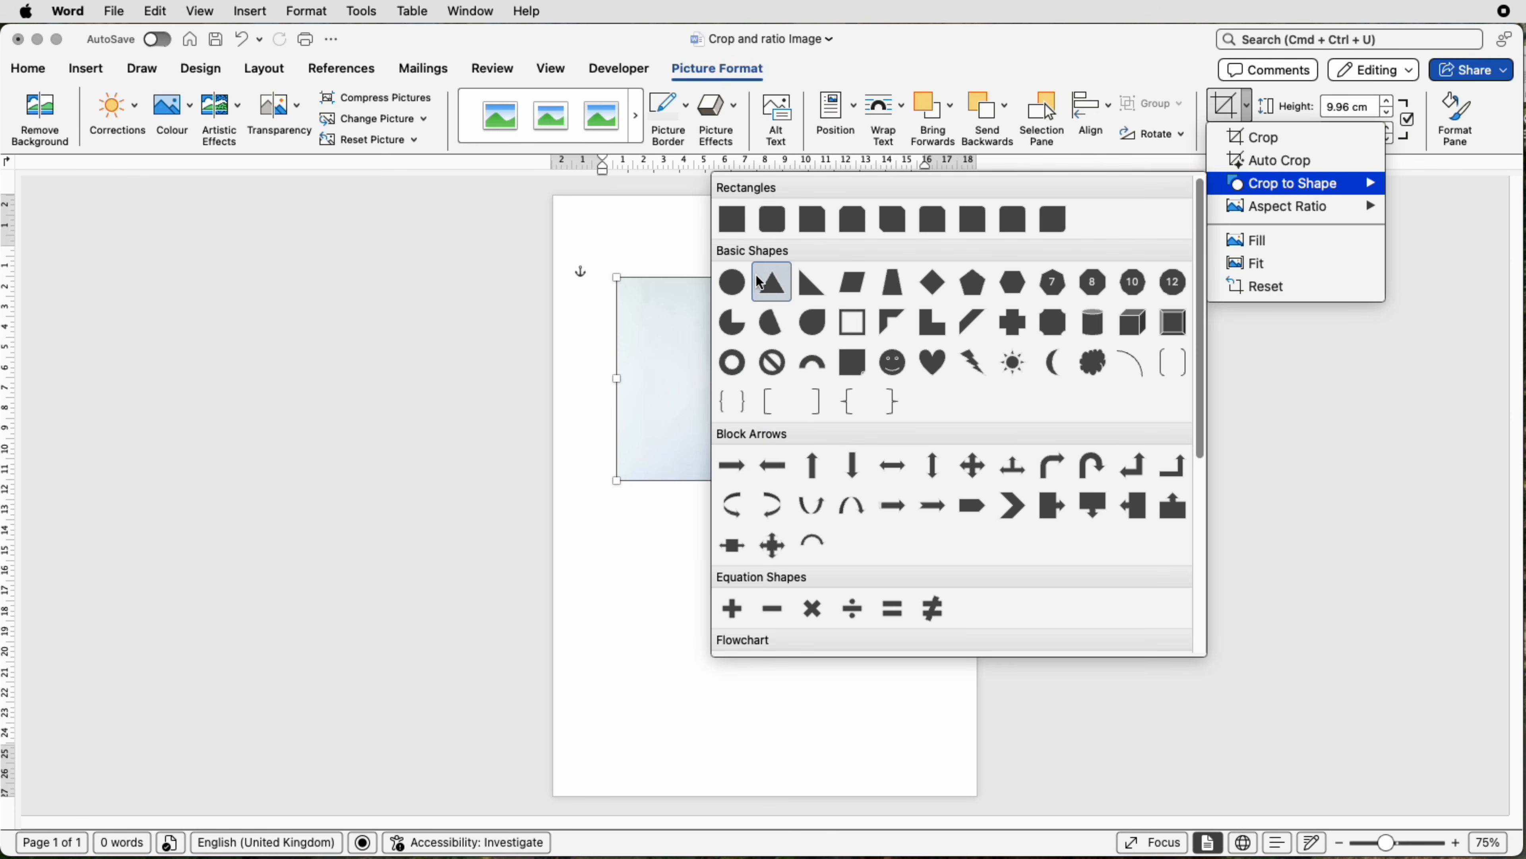
pyautogui.click(734, 284)
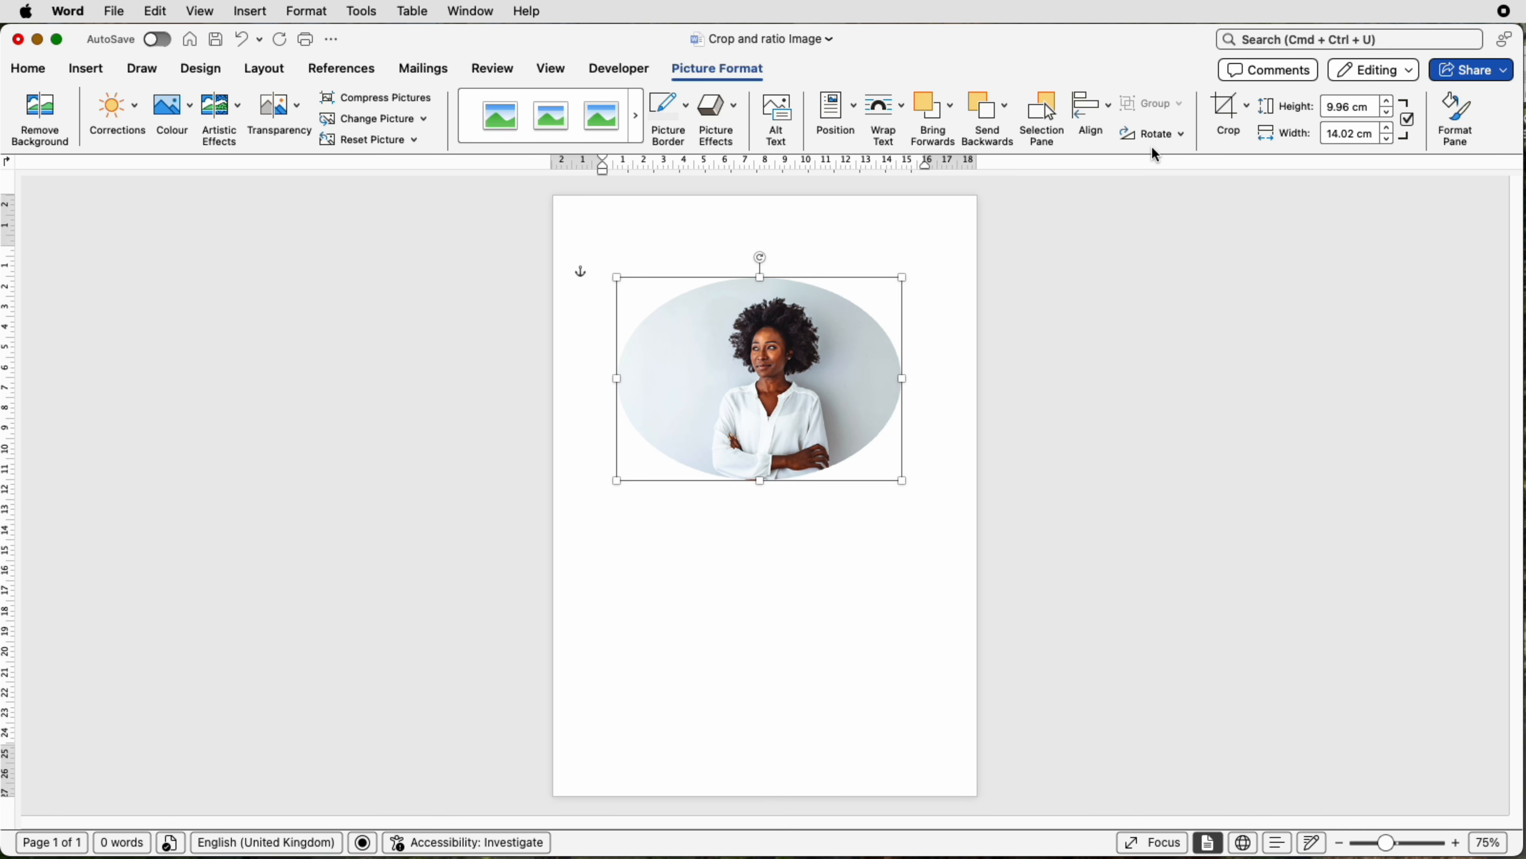
pyautogui.press('super+z')
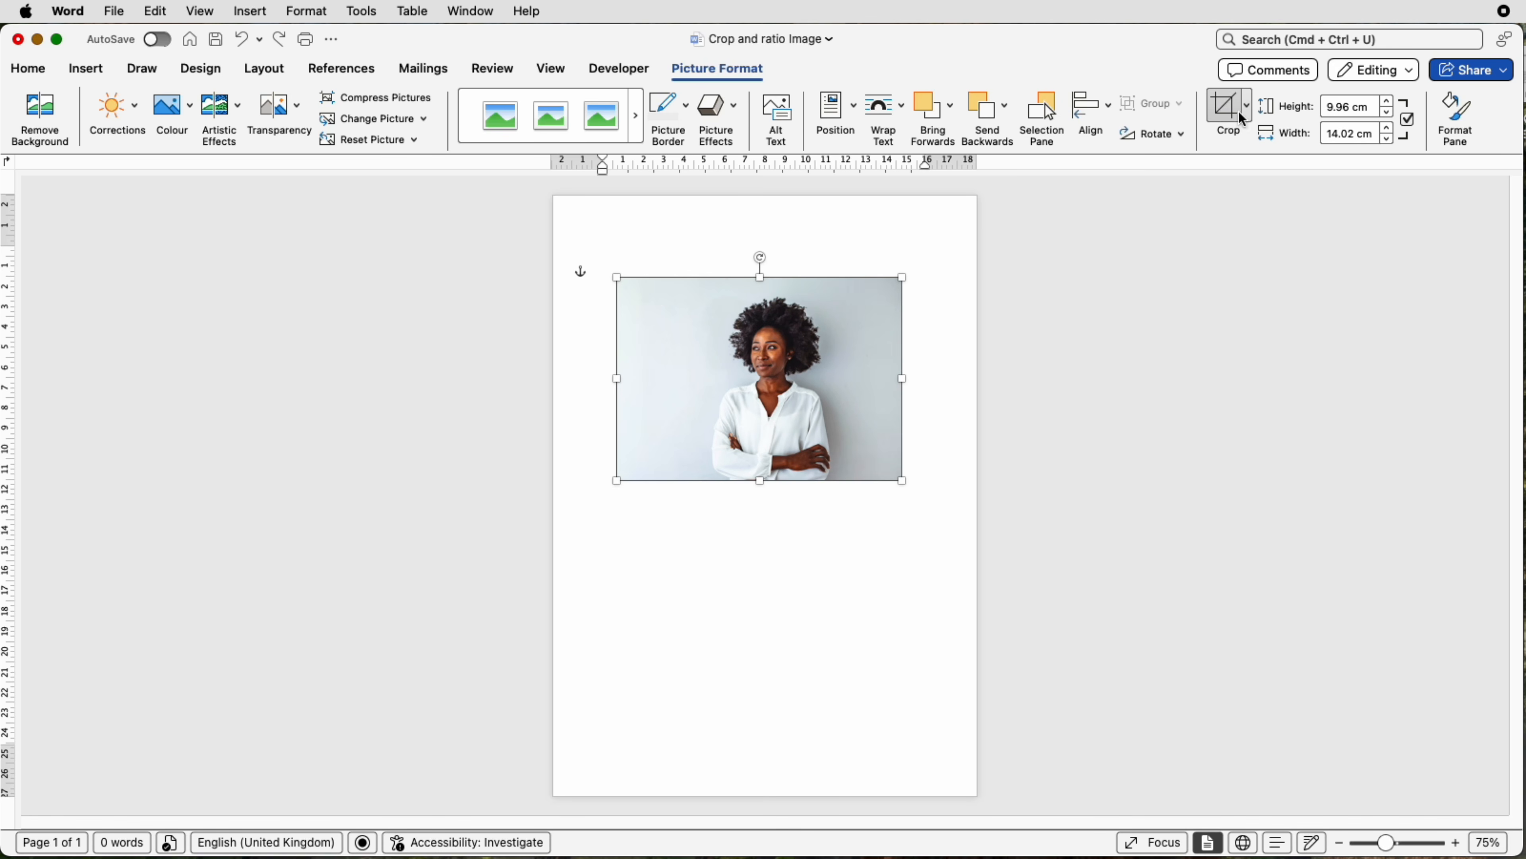
# Step: Crop the picture to a square aspect ratio about 9.96 cm on each side, shifting the image slightly left inside the crop
pyautogui.click(1247, 115)
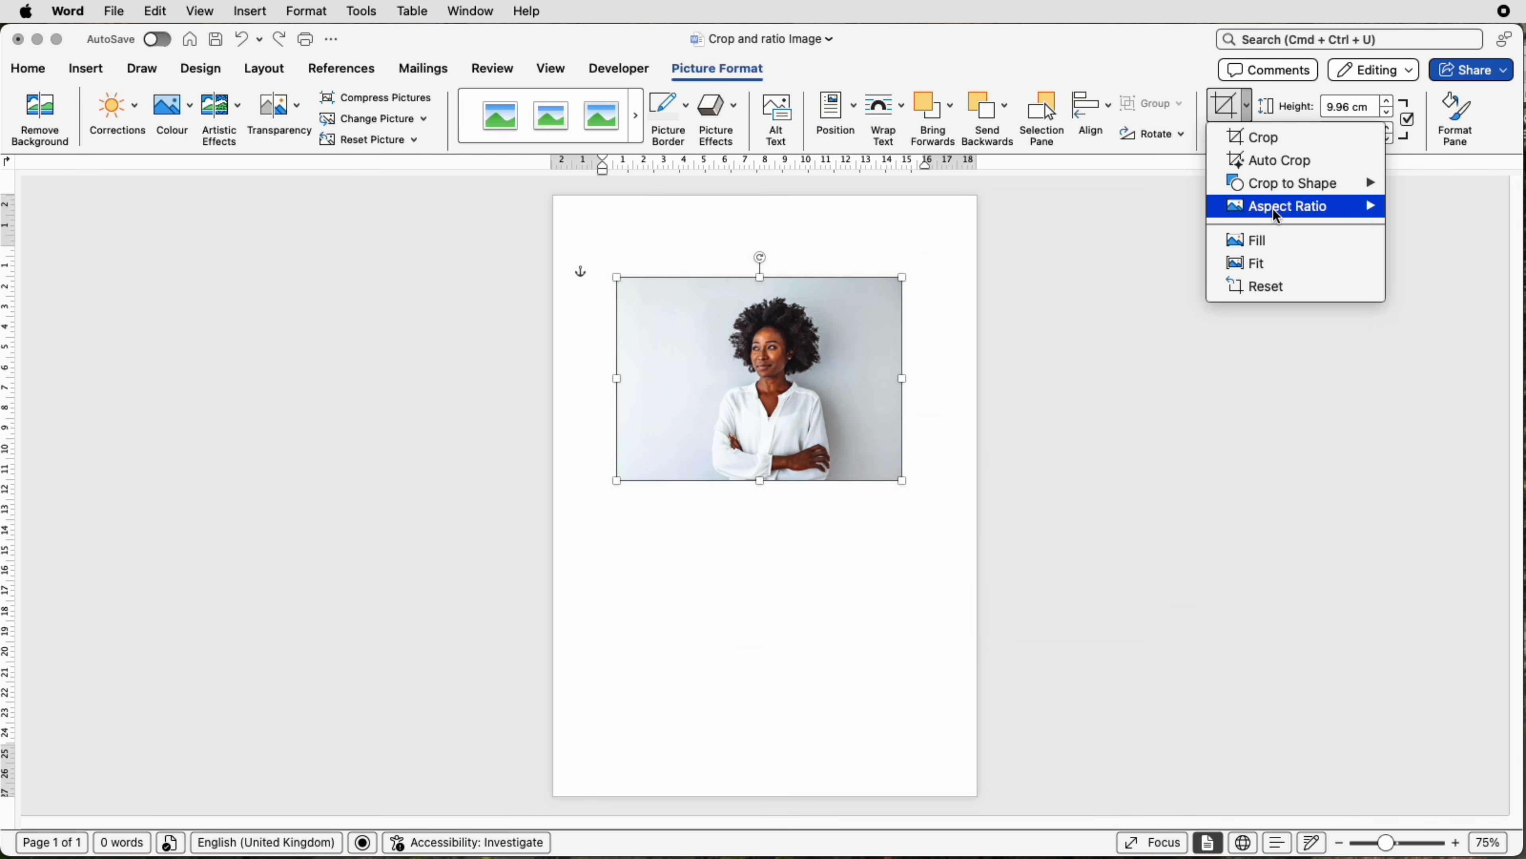
pyautogui.moveTo(1344, 208)
pyautogui.click(1413, 267)
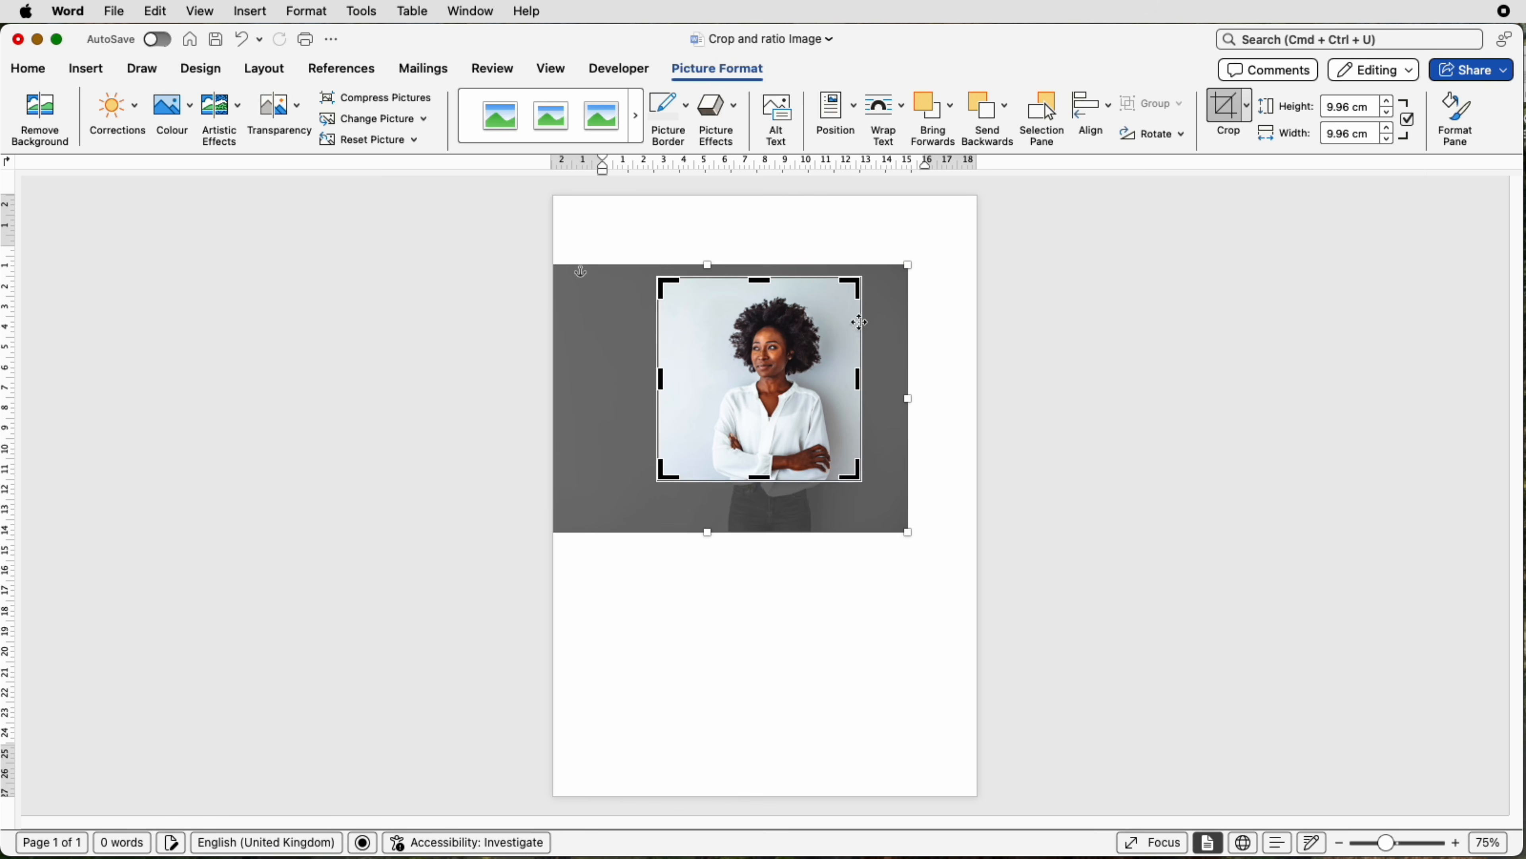
pyautogui.moveTo(799, 342); pyautogui.dragTo(780, 344)
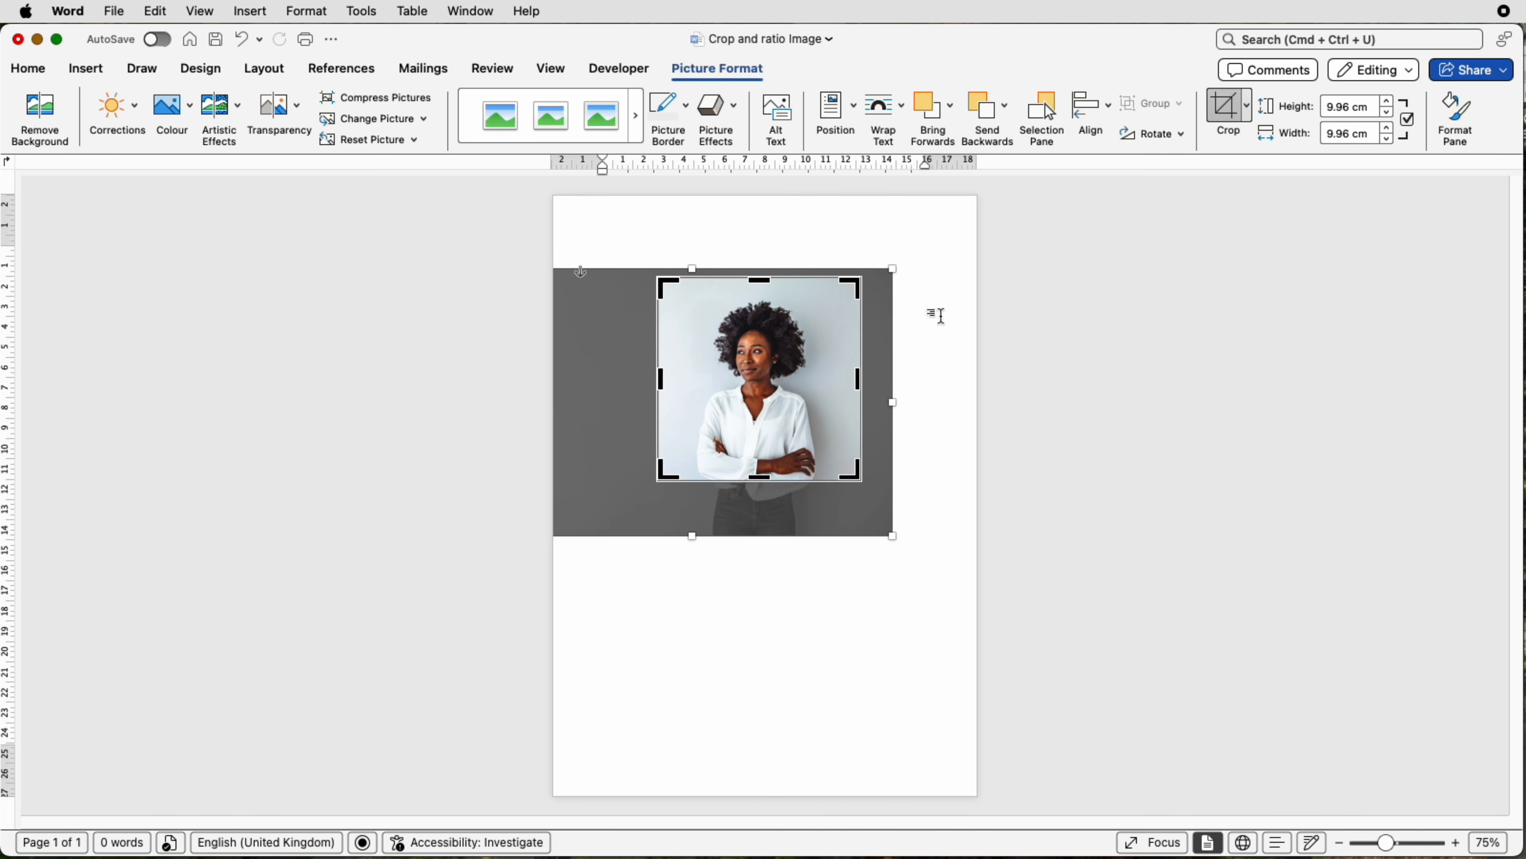
pyautogui.click(1044, 250)
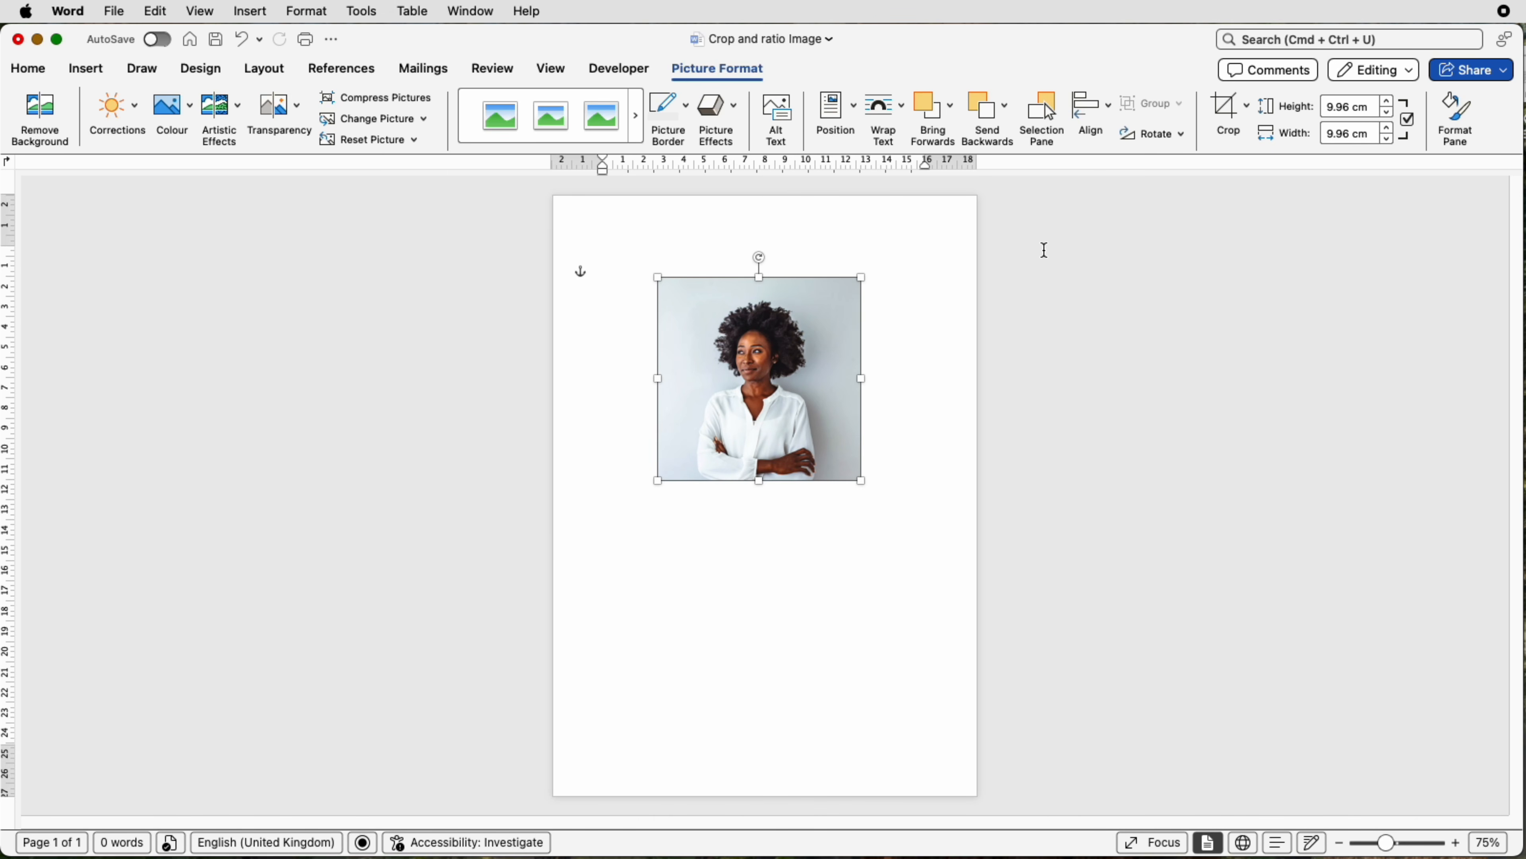
# Step: Crop the square picture to the oval basic shape to make it circular, and deselect it
pyautogui.click(1247, 106)
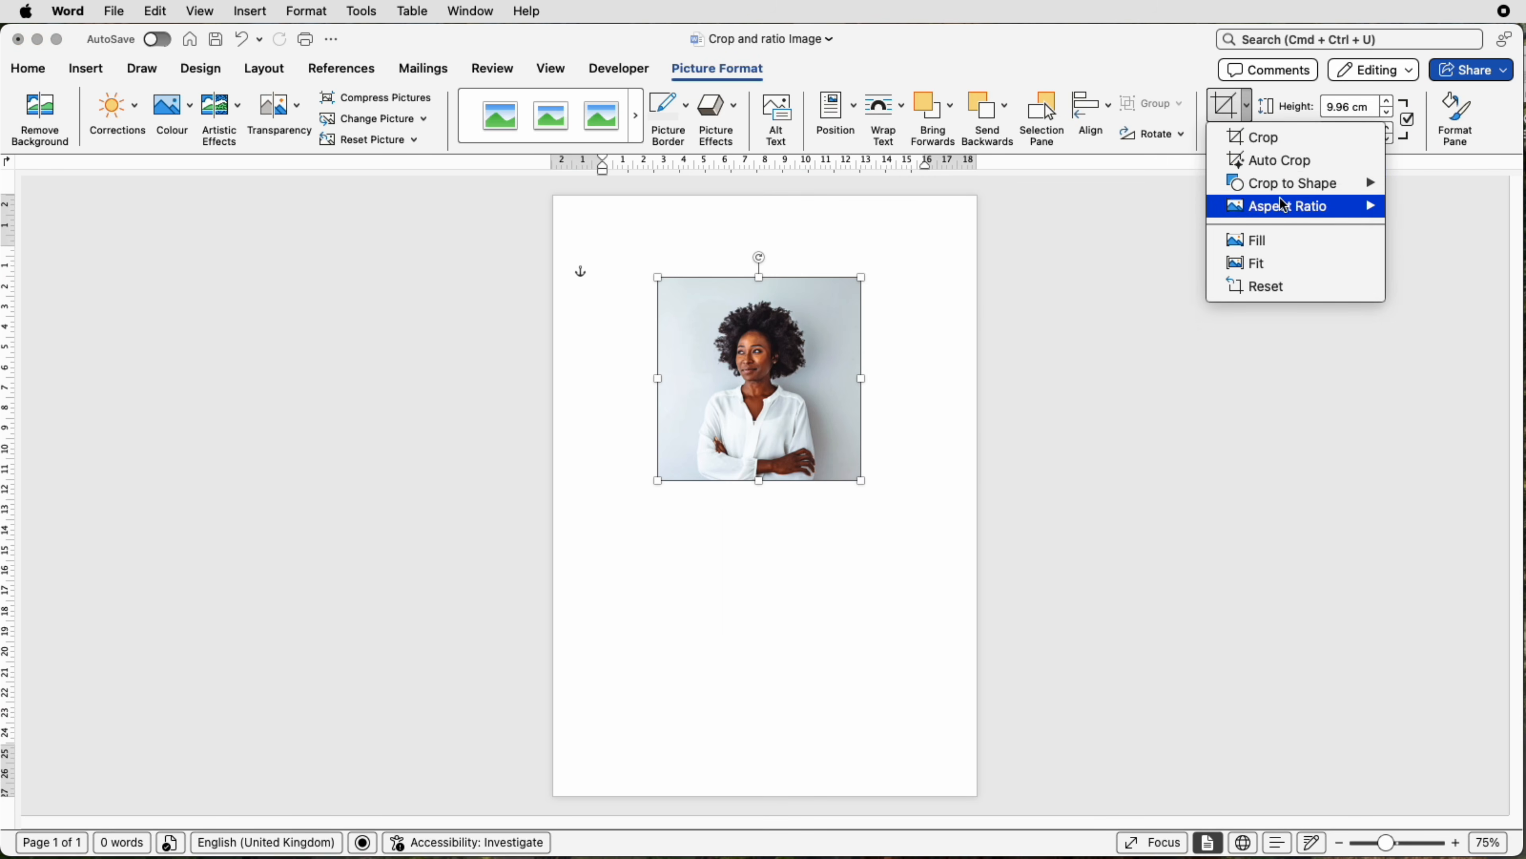
pyautogui.moveTo(1286, 184)
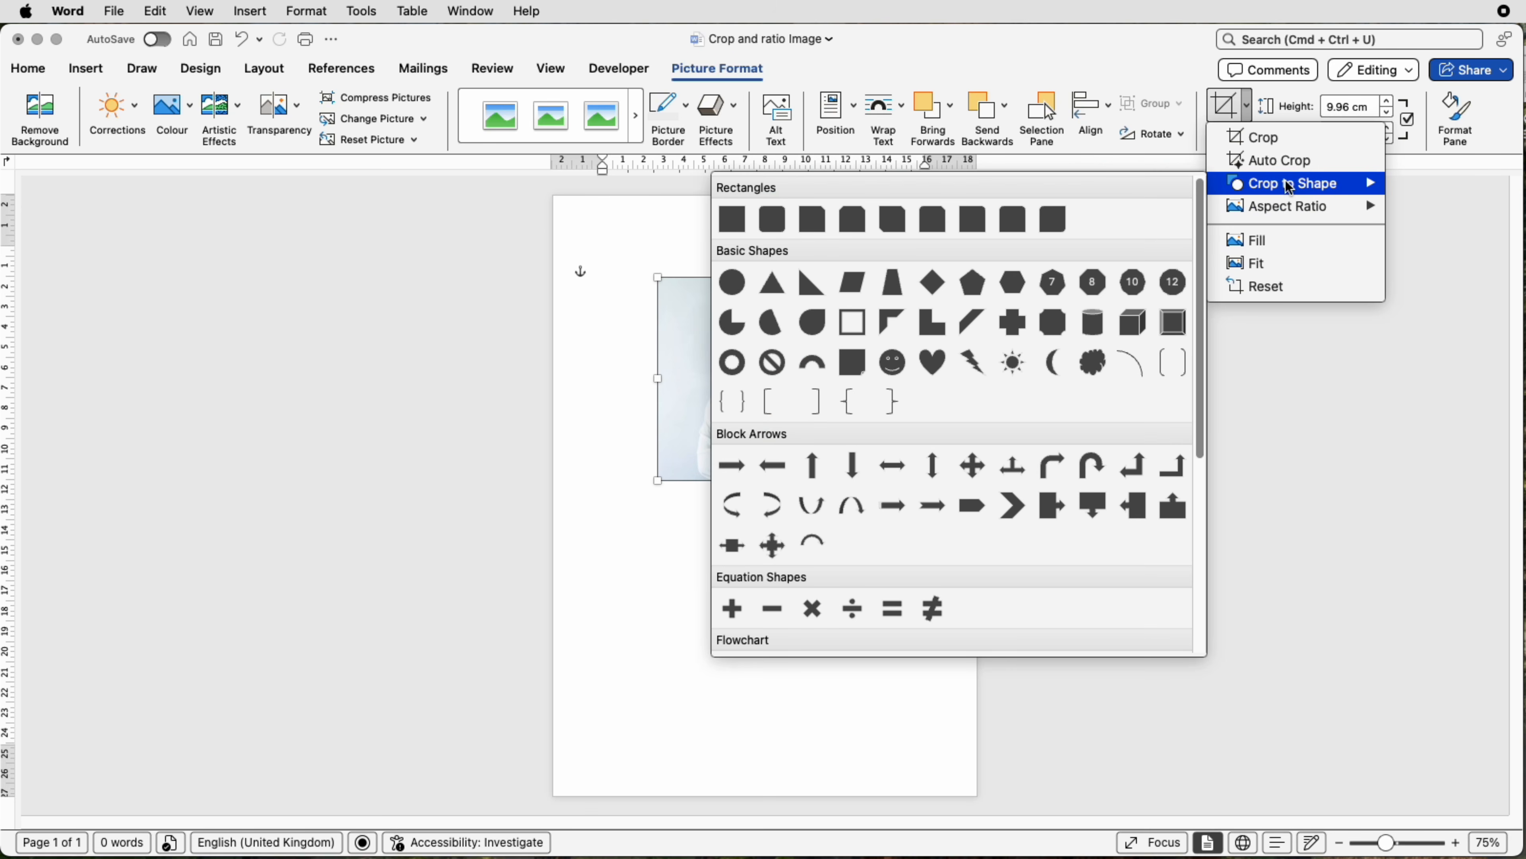
pyautogui.click(733, 281)
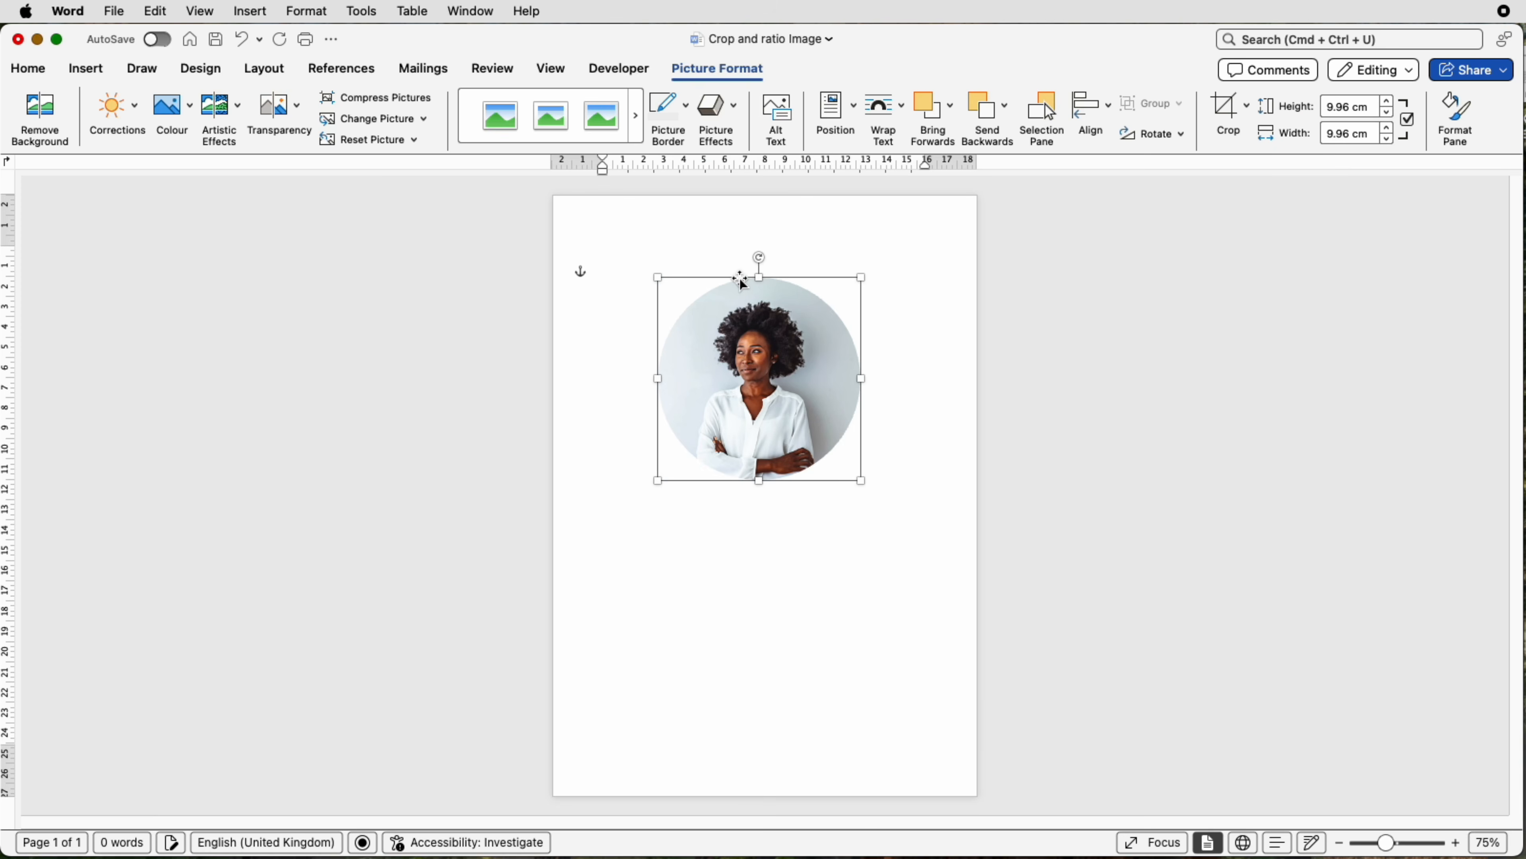
pyautogui.click(885, 279)
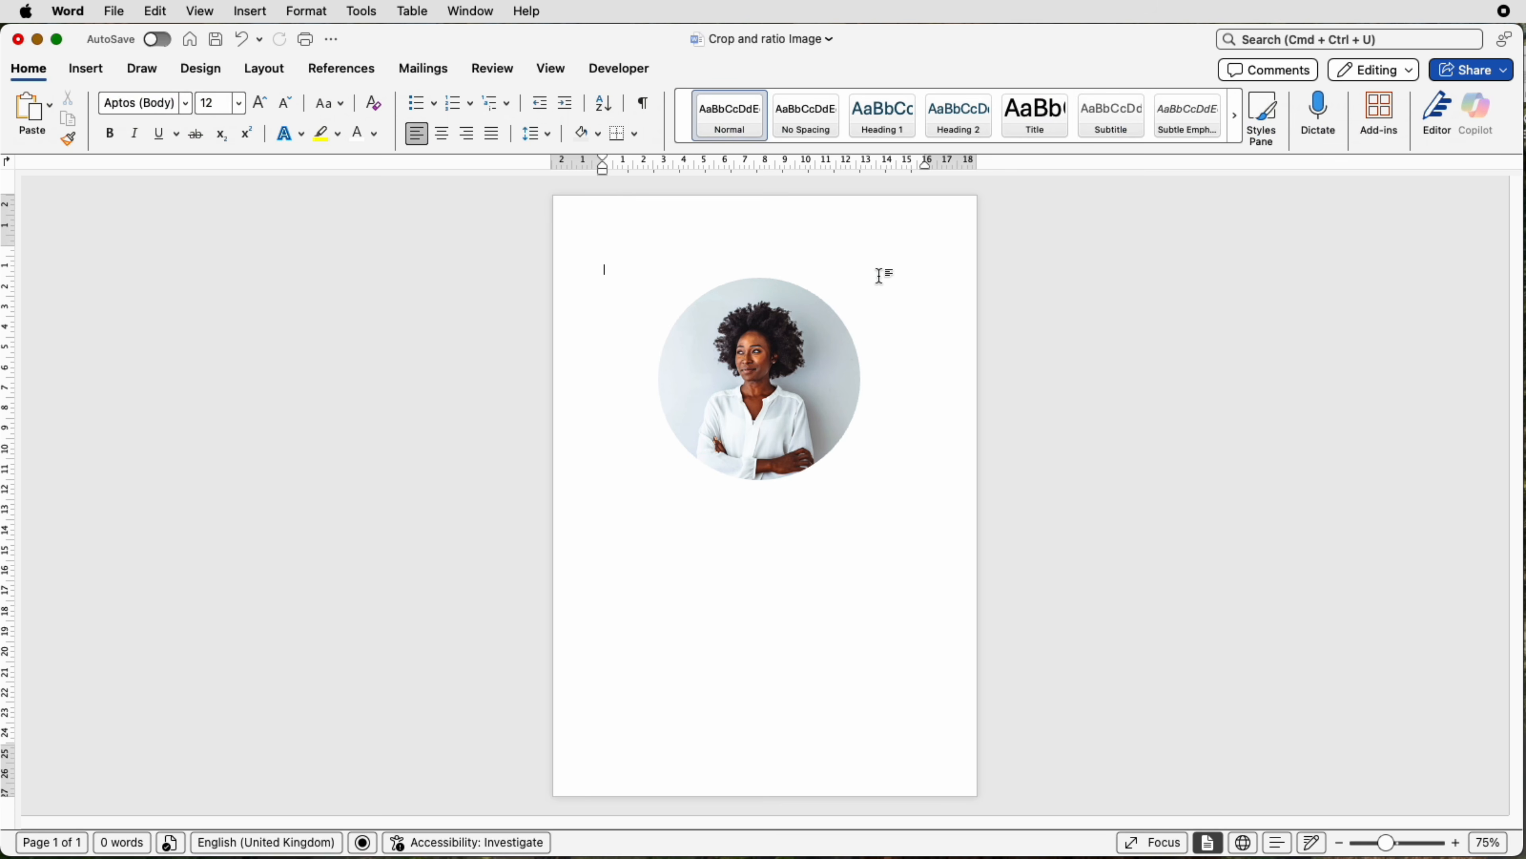
# Step: Set the circular picture's height to 10 cm with the aspect ratio locked, and reposition it slightly on the page
pyautogui.moveTo(757, 371); pyautogui.dragTo(744, 376)
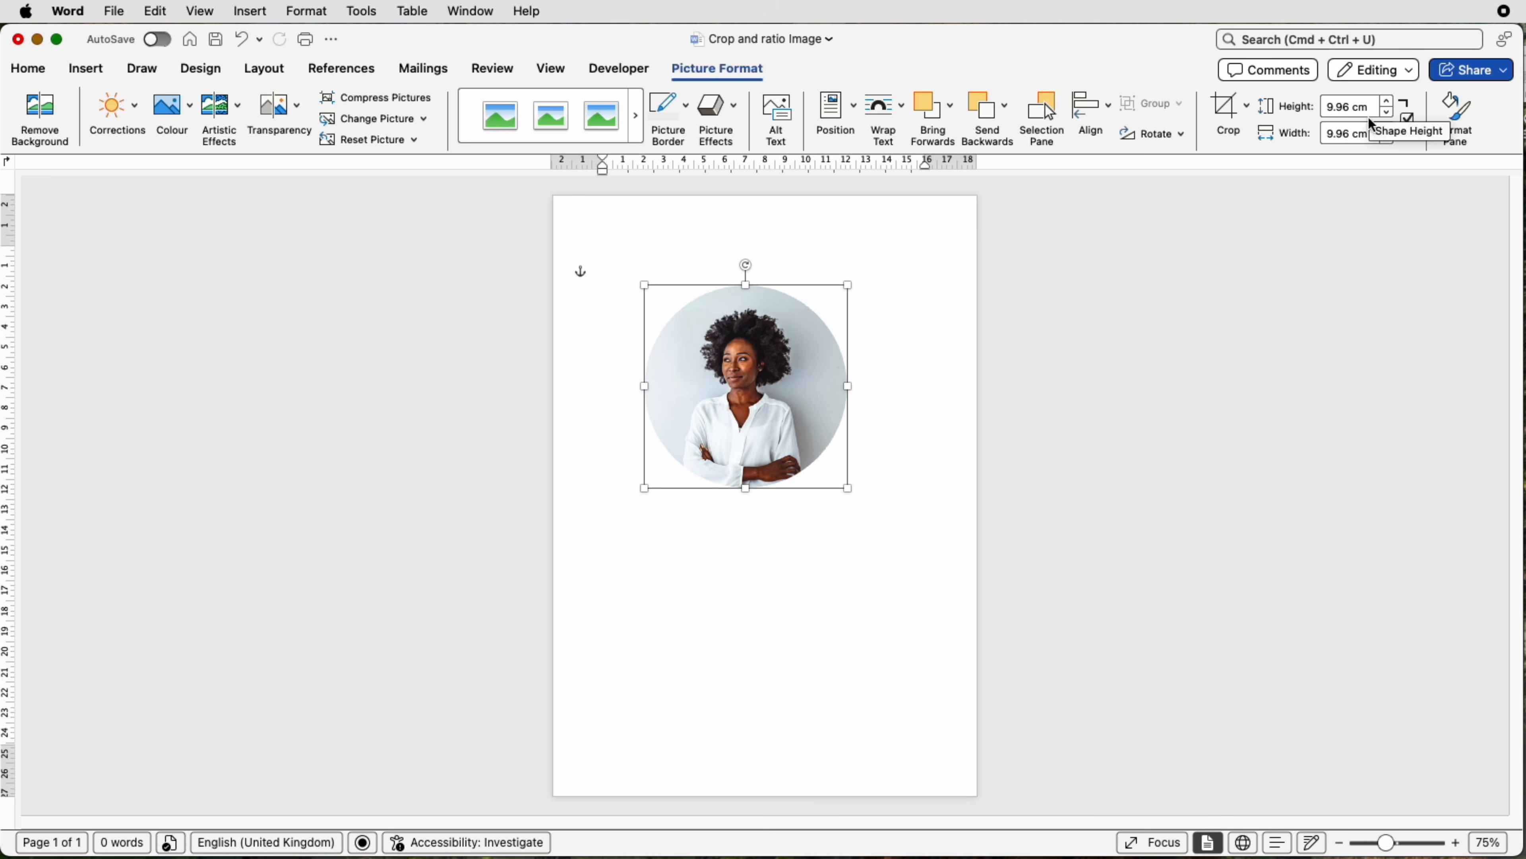
pyautogui.moveTo(1373, 110); pyautogui.dragTo(1319, 107)
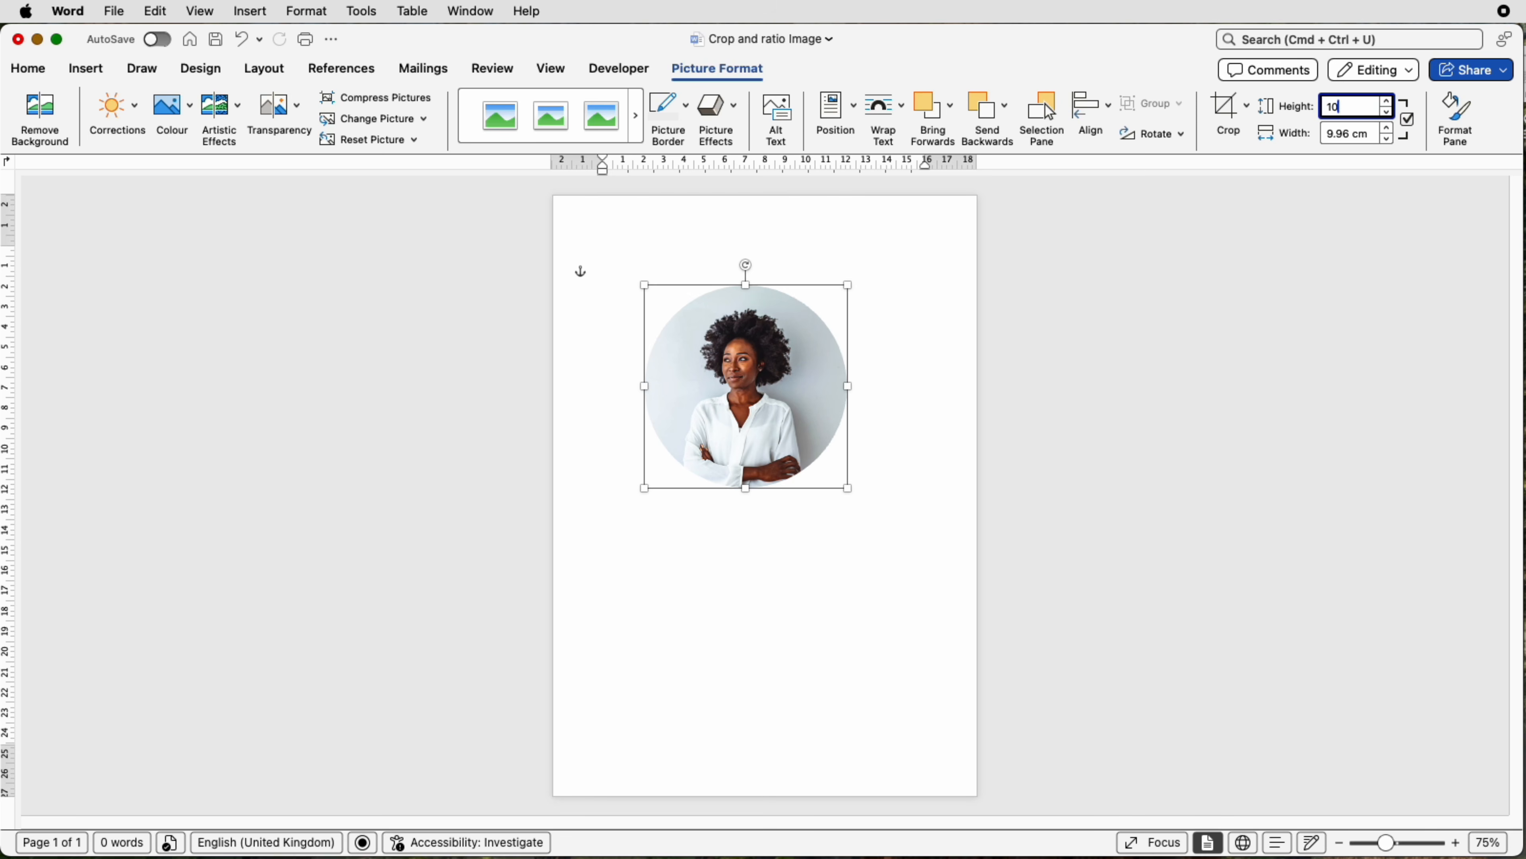
pyautogui.press('Return')
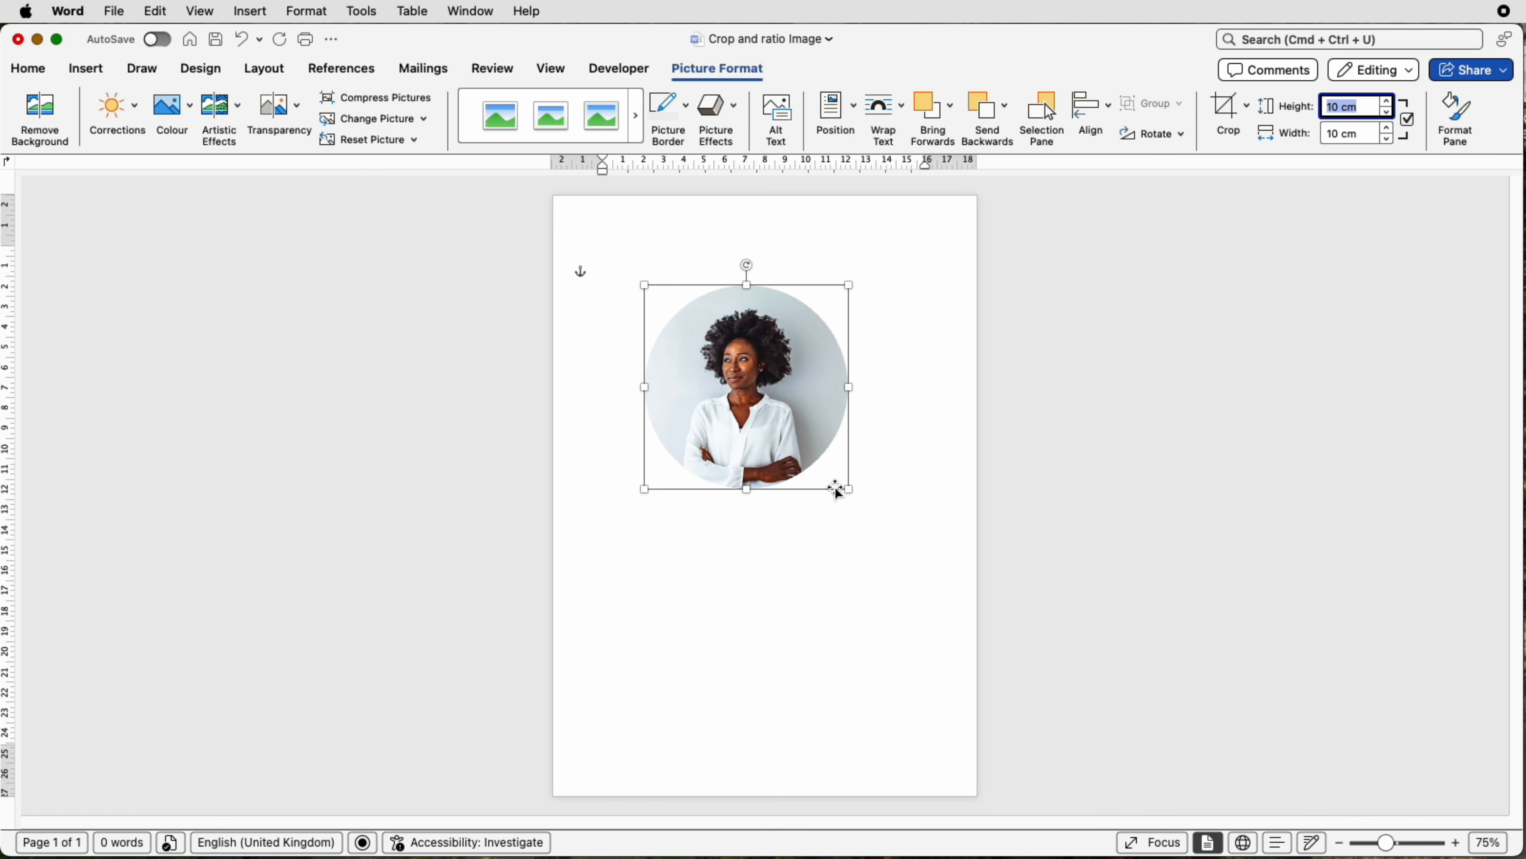
pyautogui.moveTo(836, 490); pyautogui.dragTo(854, 490)
# Step: Try cropping the picture to a triangle and a regular pentagon, and return it to the oval shape
pyautogui.click(1249, 114)
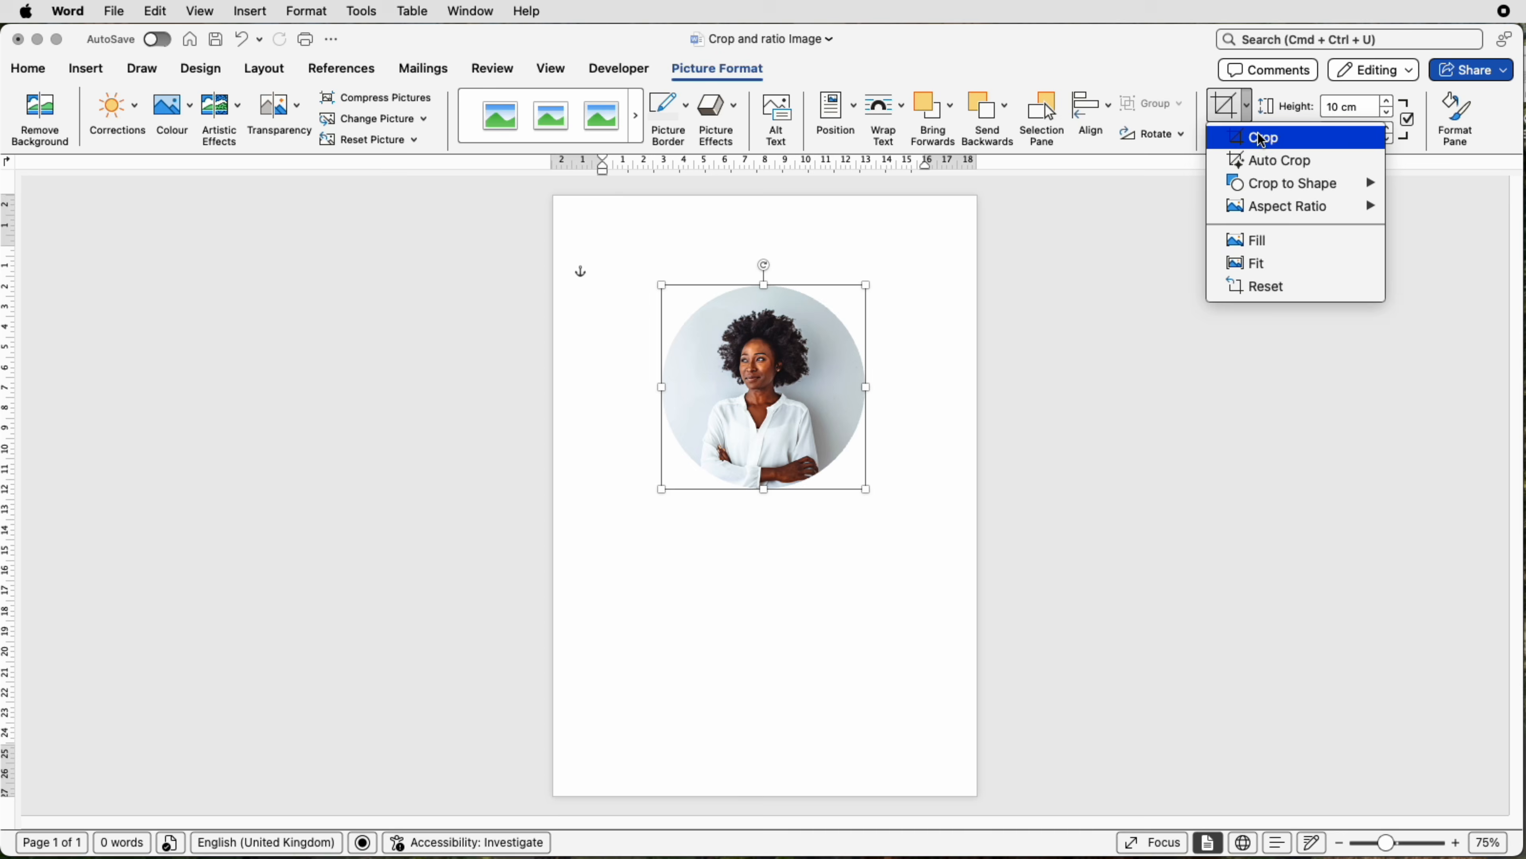
pyautogui.moveTo(1279, 184)
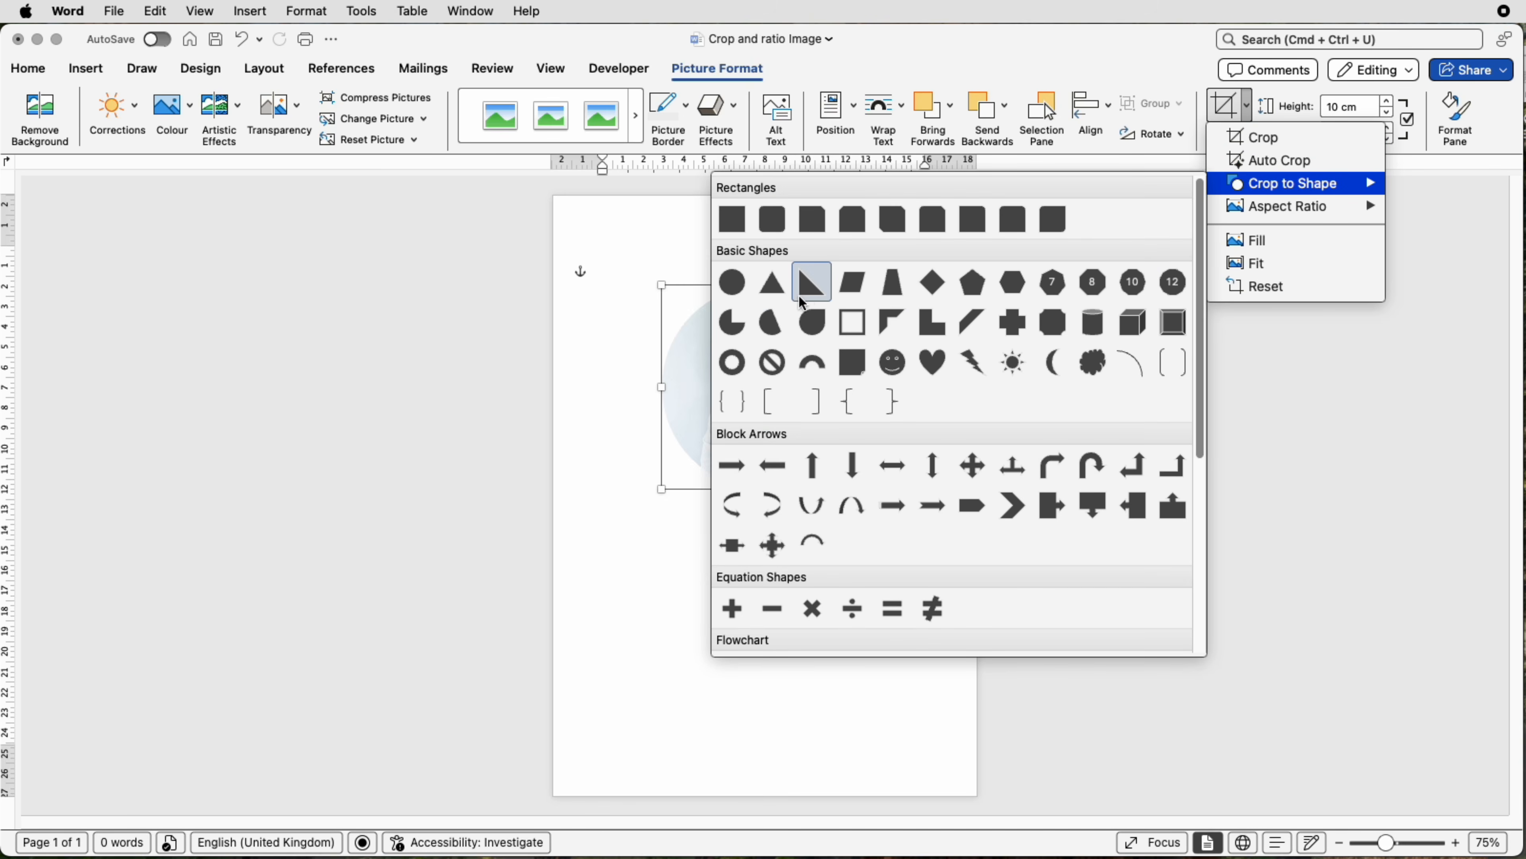
pyautogui.click(775, 289)
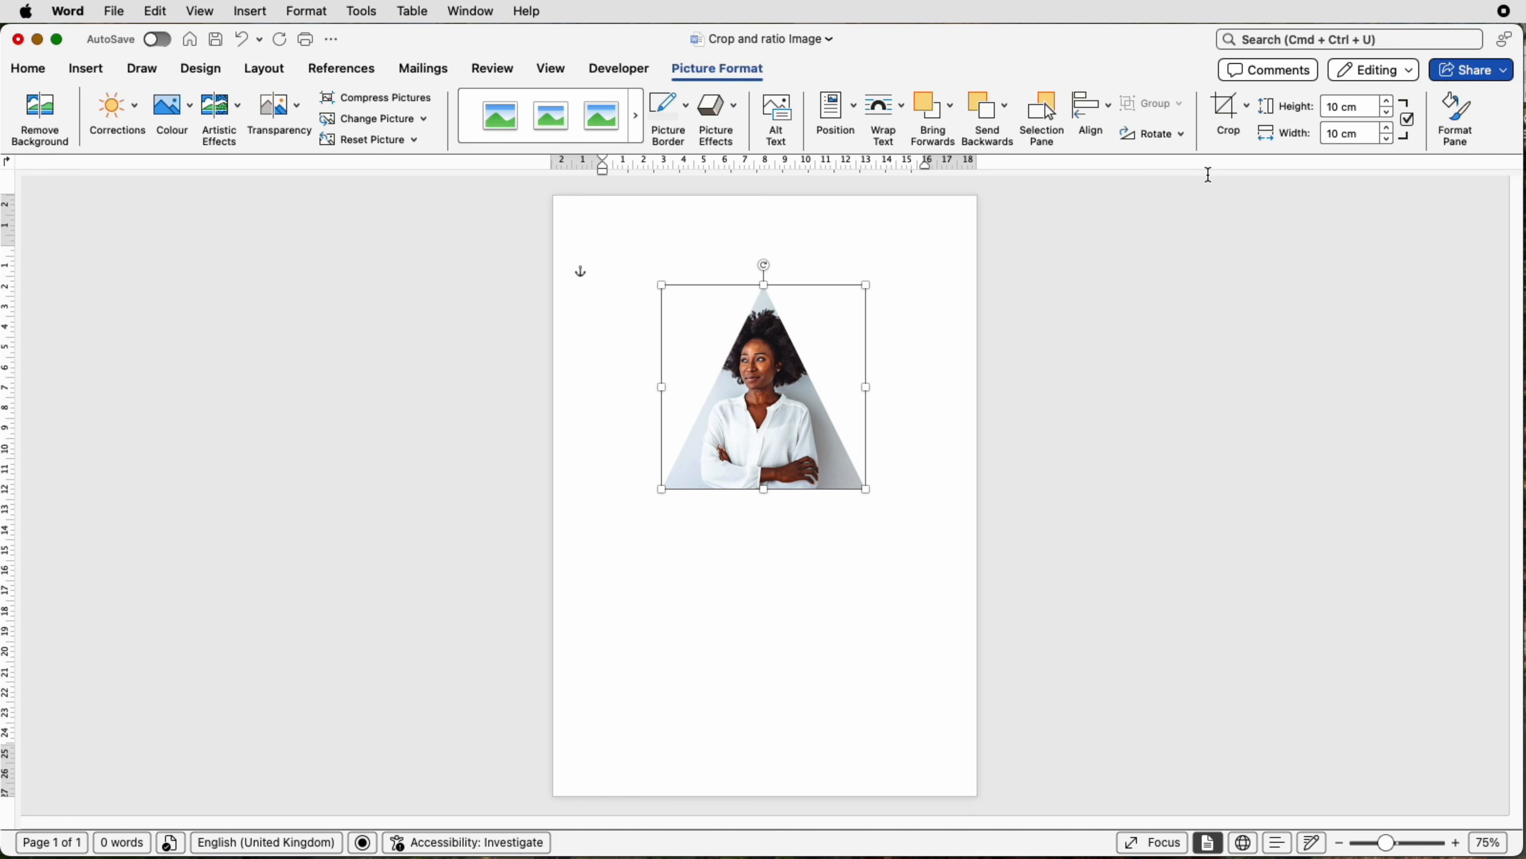
pyautogui.click(1248, 119)
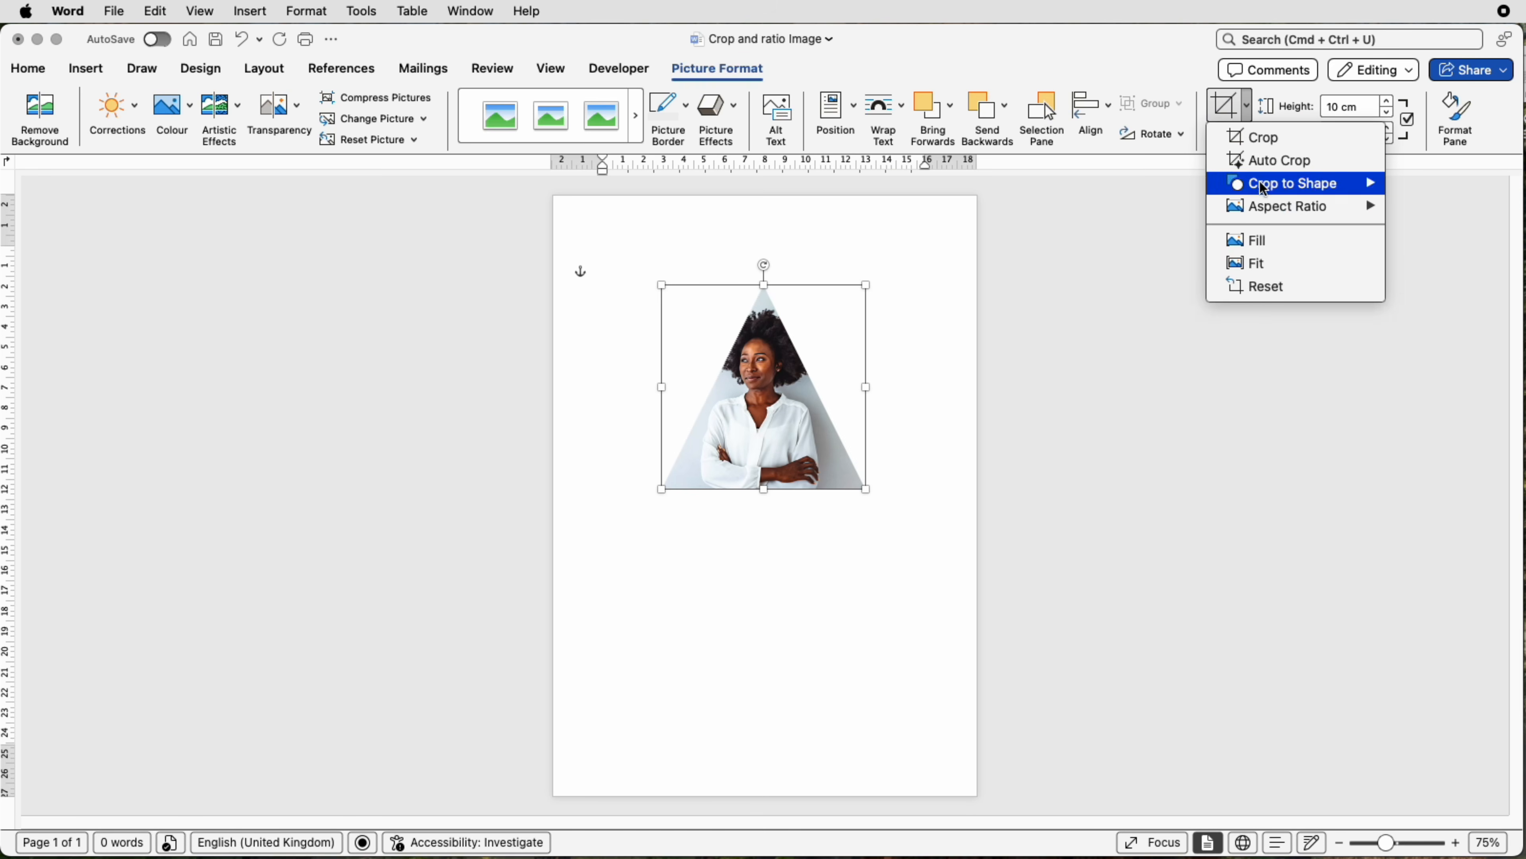
pyautogui.moveTo(1260, 182)
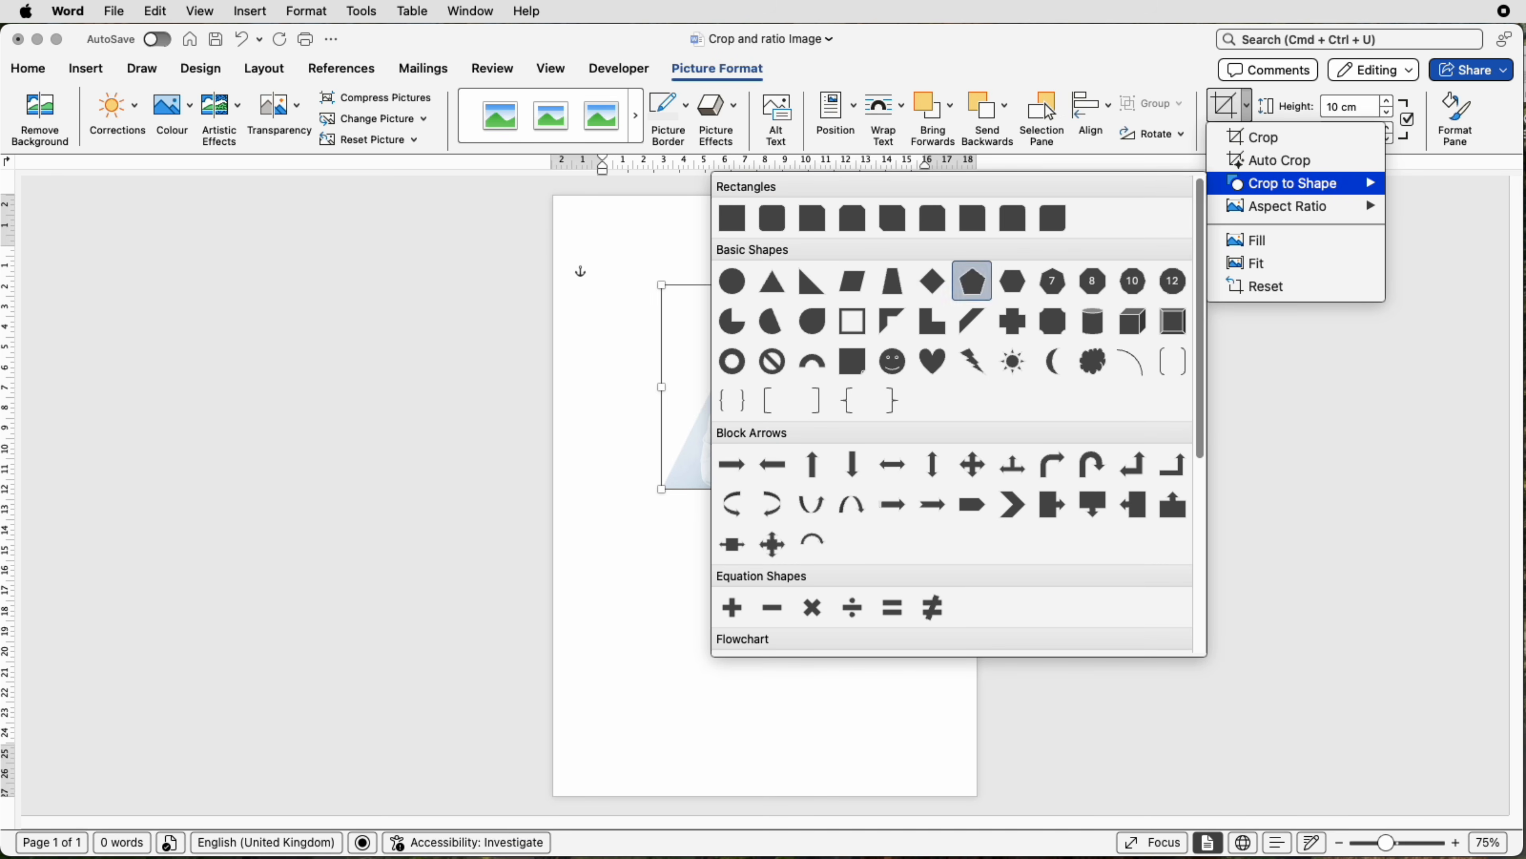
pyautogui.click(973, 280)
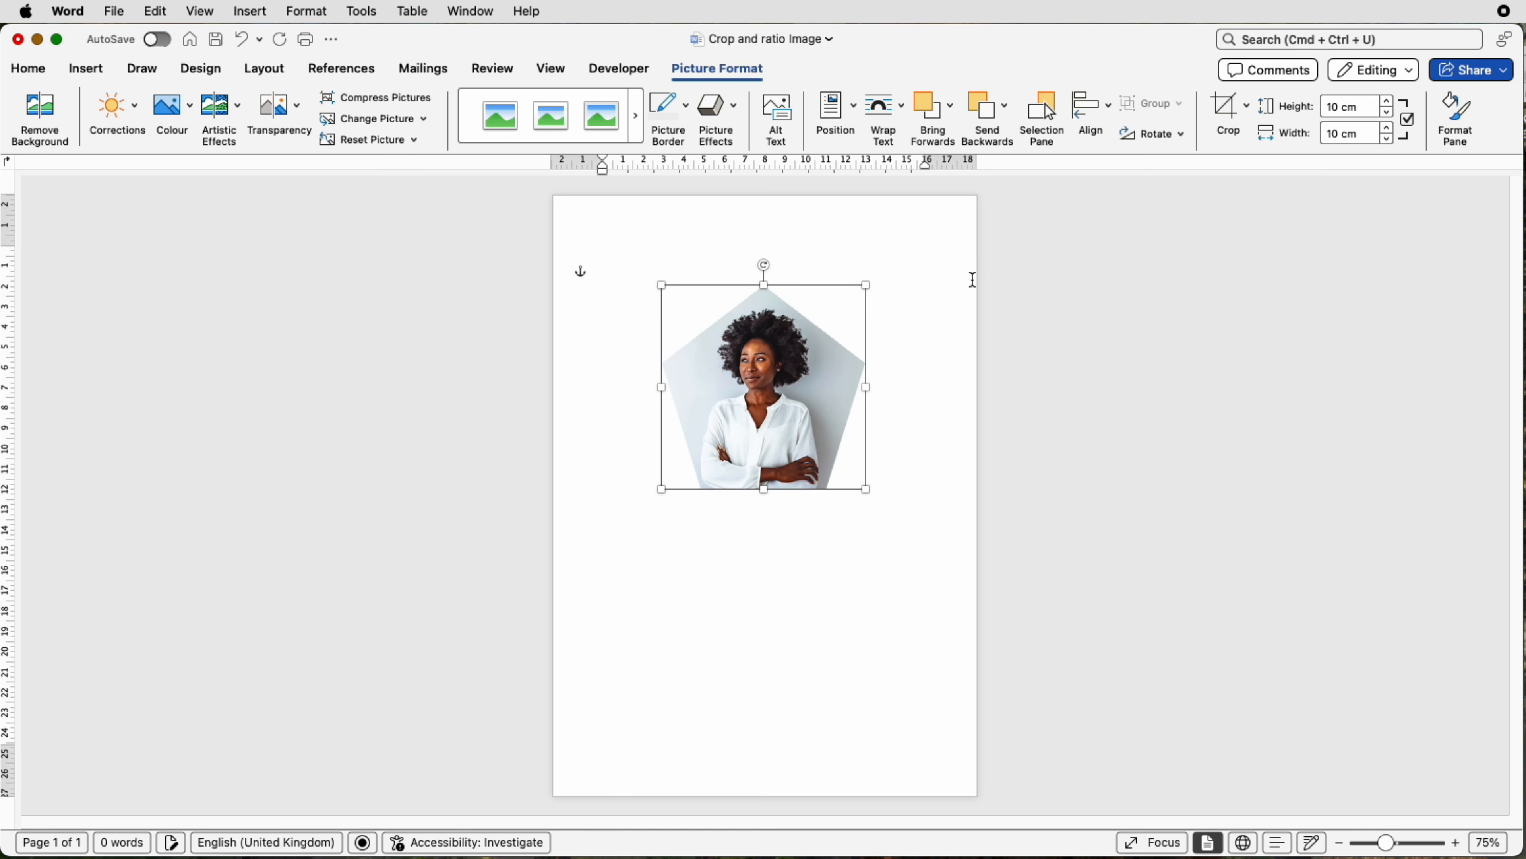
pyautogui.click(1248, 111)
pyautogui.moveTo(1298, 190)
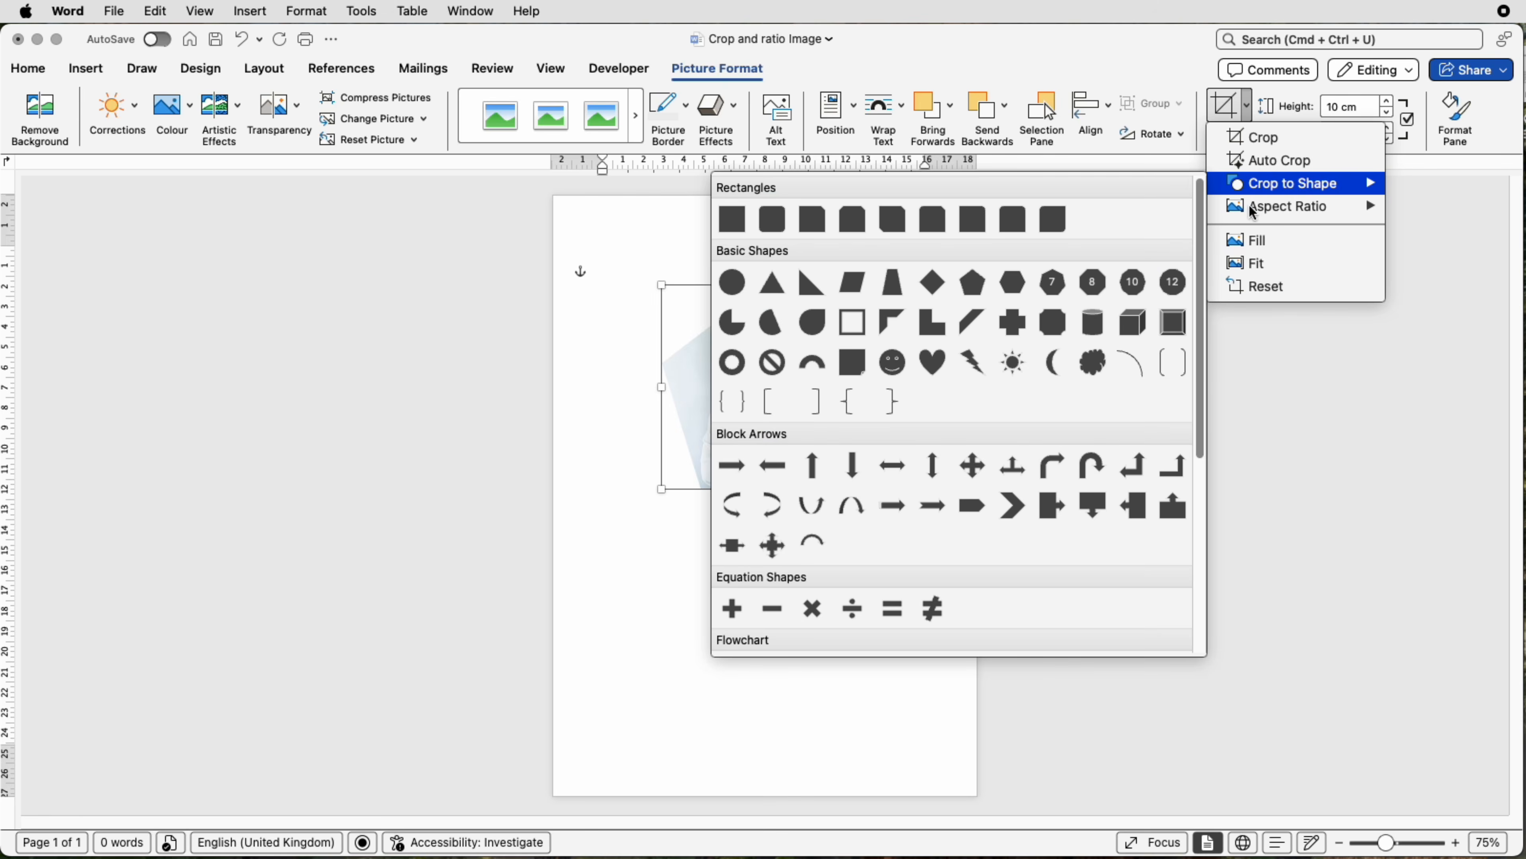
pyautogui.click(740, 287)
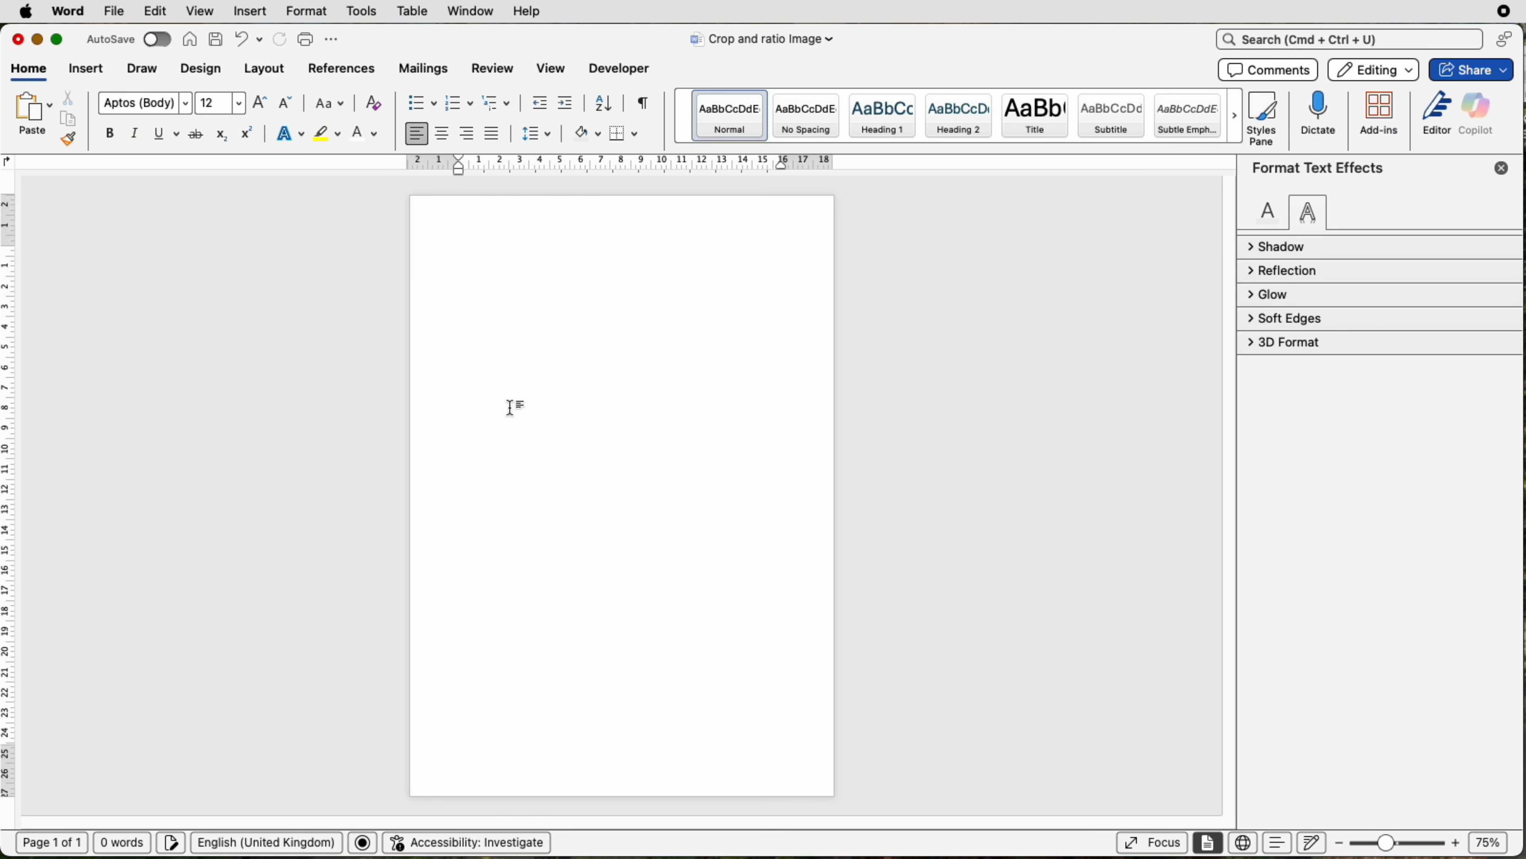
# Step: Draw a rectangle about 3.53 cm wide by 10.21 cm high on the blank page and copy it into a side-by-side row of four
pyautogui.click(87, 69)
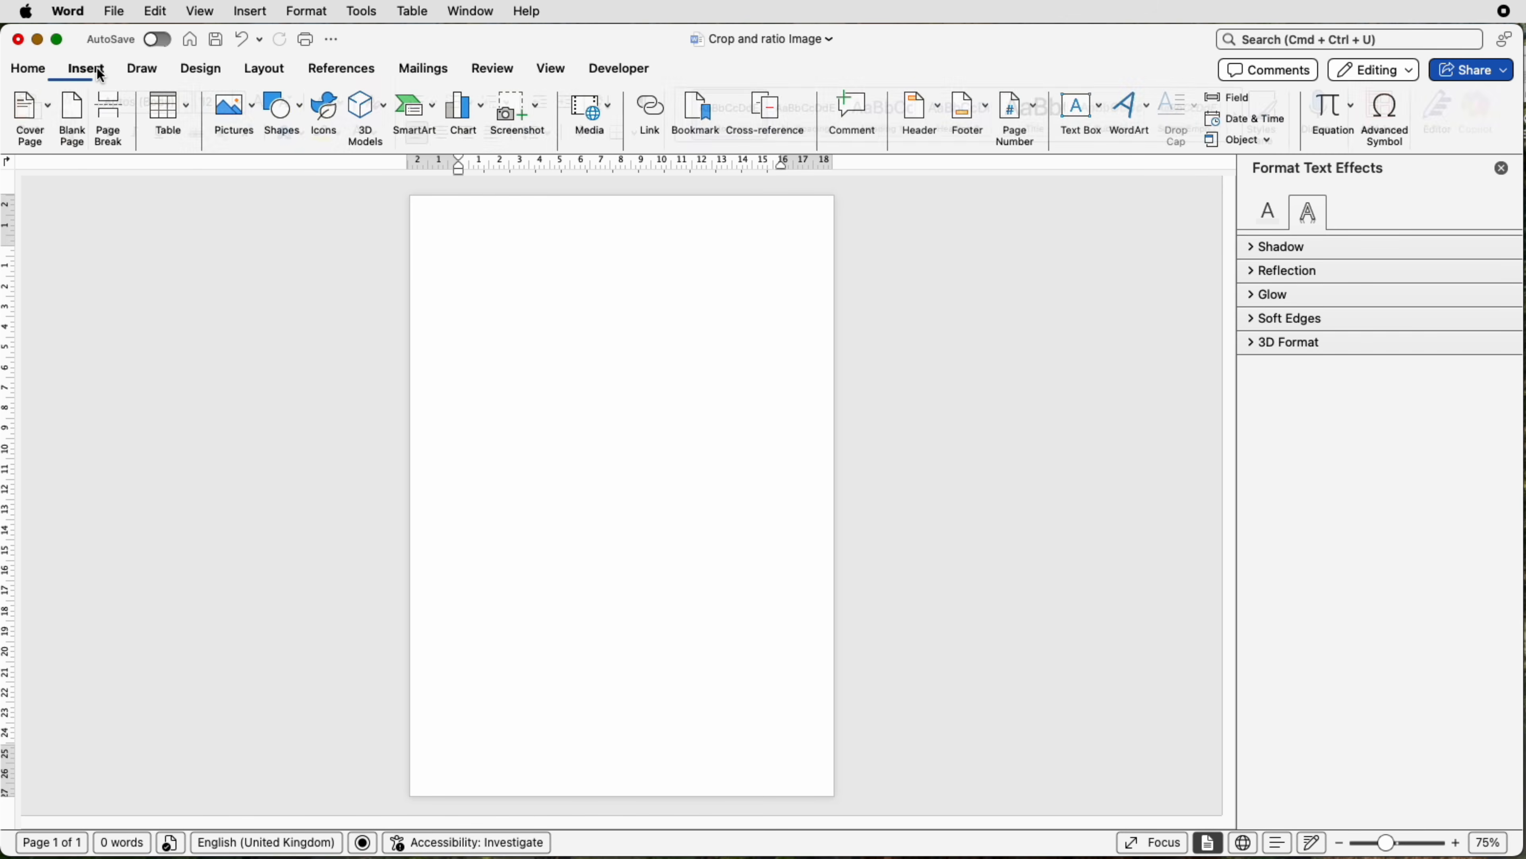
pyautogui.click(303, 114)
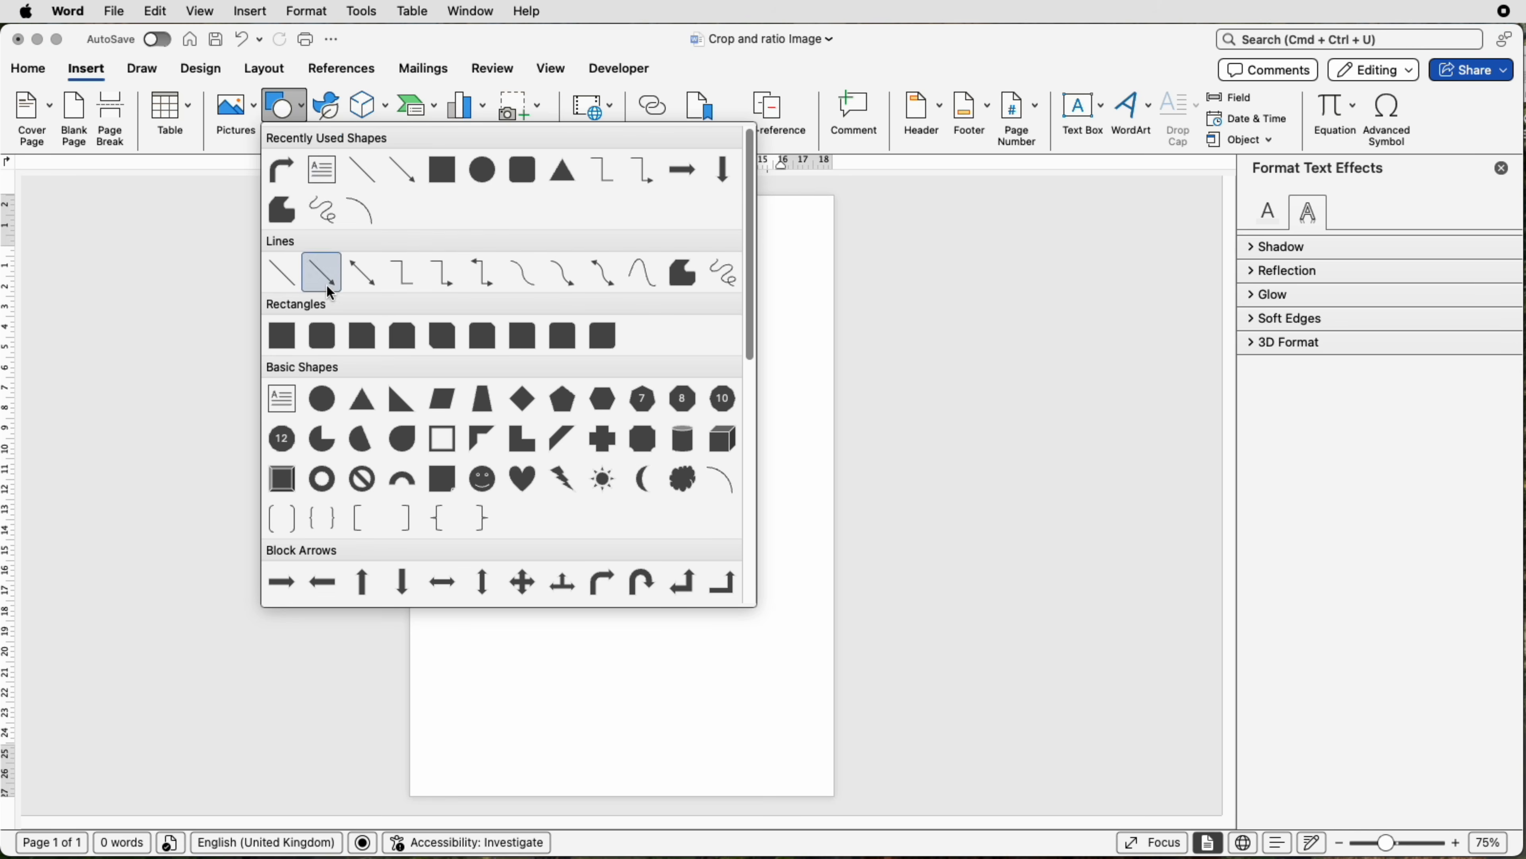
pyautogui.click(286, 336)
pyautogui.moveTo(491, 323)
pyautogui.mouseDown()
pyautogui.moveTo(518, 522)
pyautogui.moveTo(564, 532)
pyautogui.mouseUp()
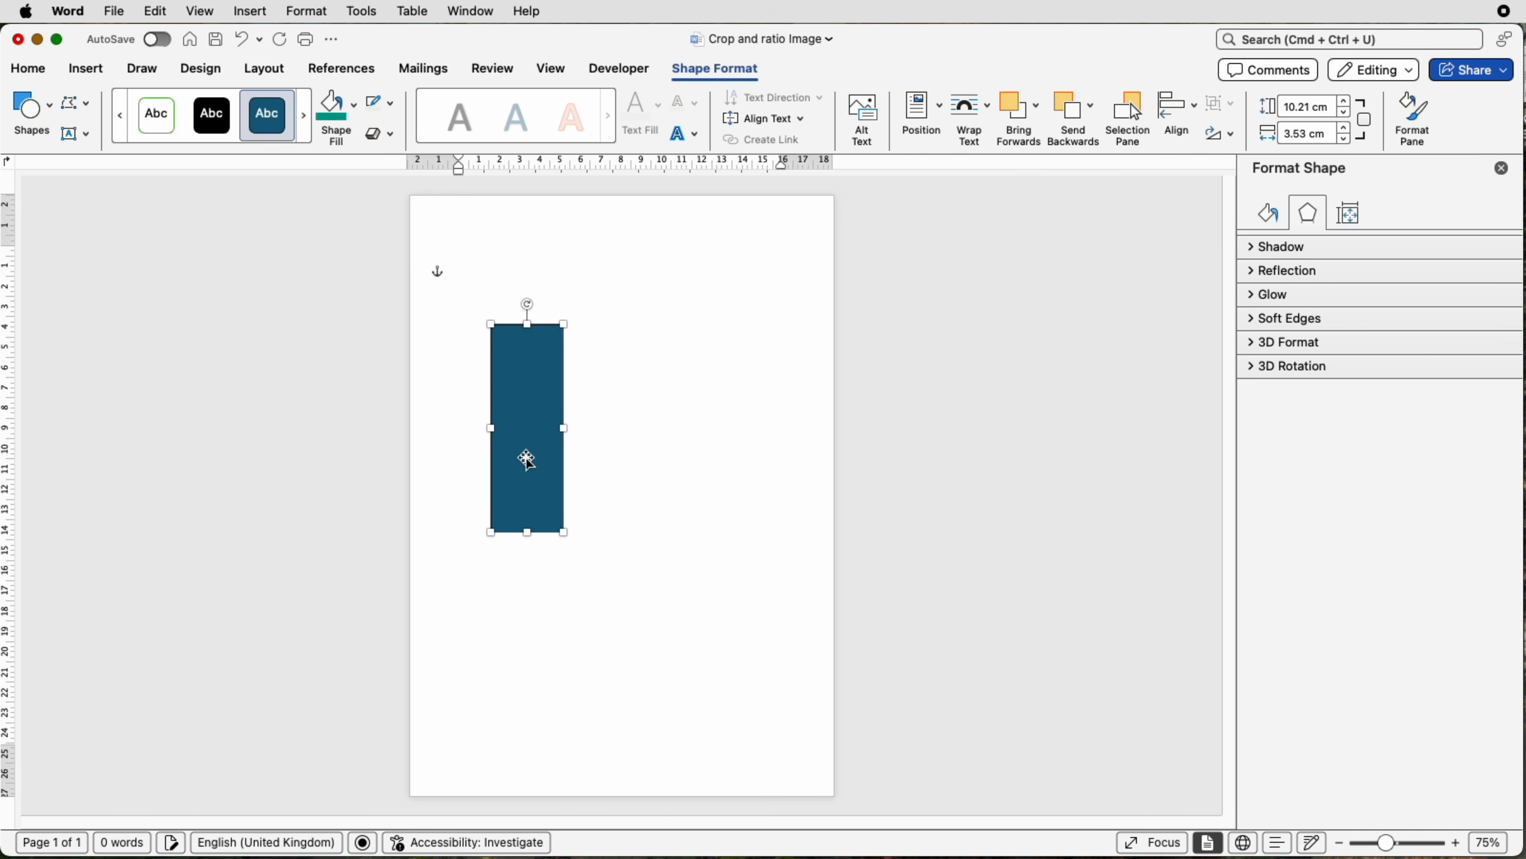
pyautogui.moveTo(528, 460); pyautogui.dragTo(760, 457)
pyautogui.keyDown('shift'); pyautogui.click(608, 462); pyautogui.keyUp('shift')
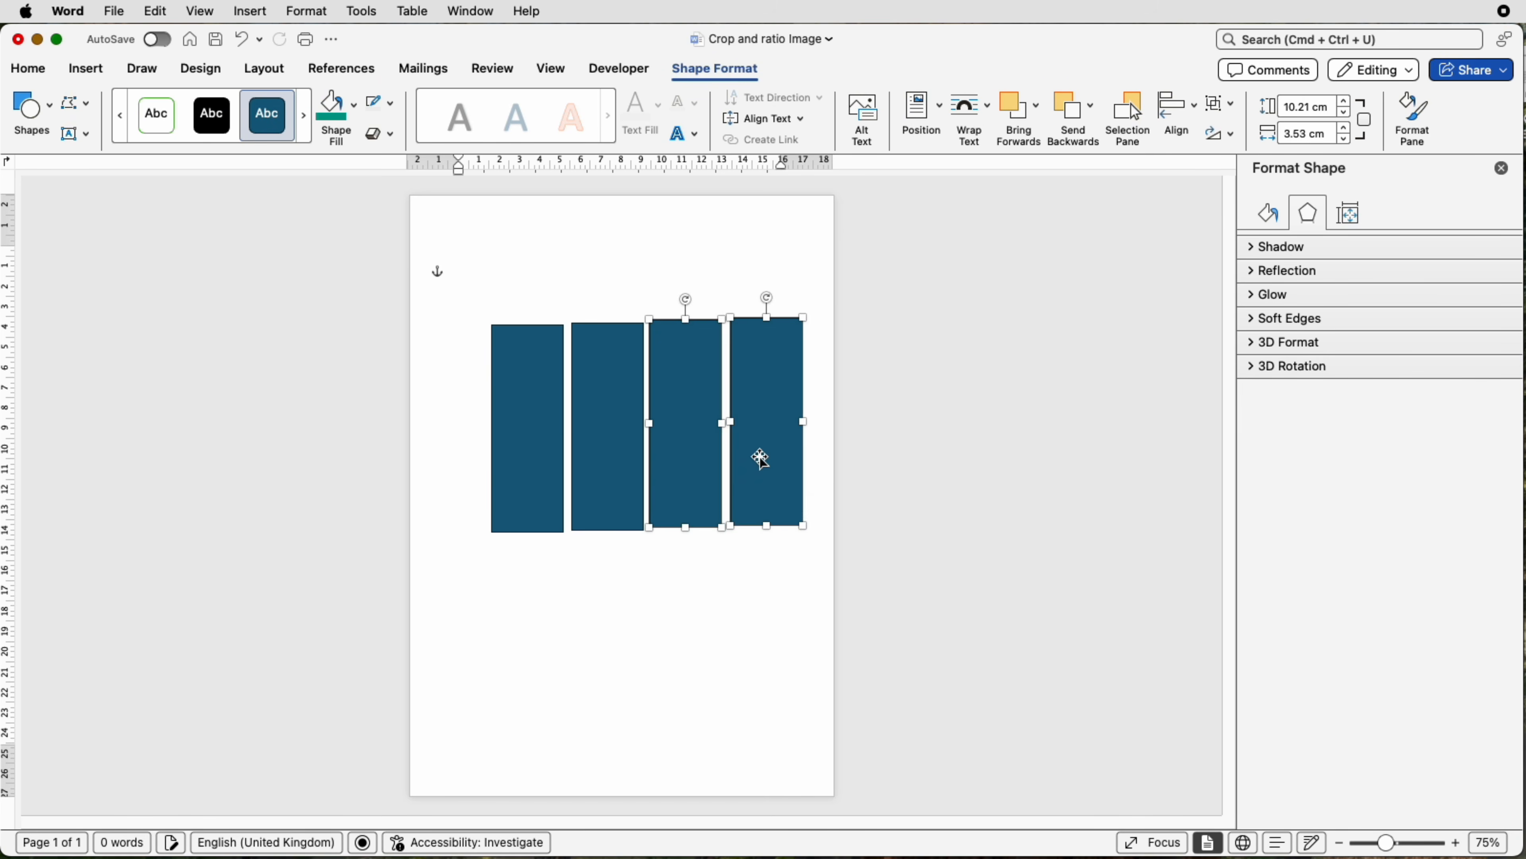
# Step: Select all four rectangles, distribute them horizontally and align them to the top
pyautogui.keyDown('shift'); pyautogui.click(618, 461); pyautogui.keyUp('shift')
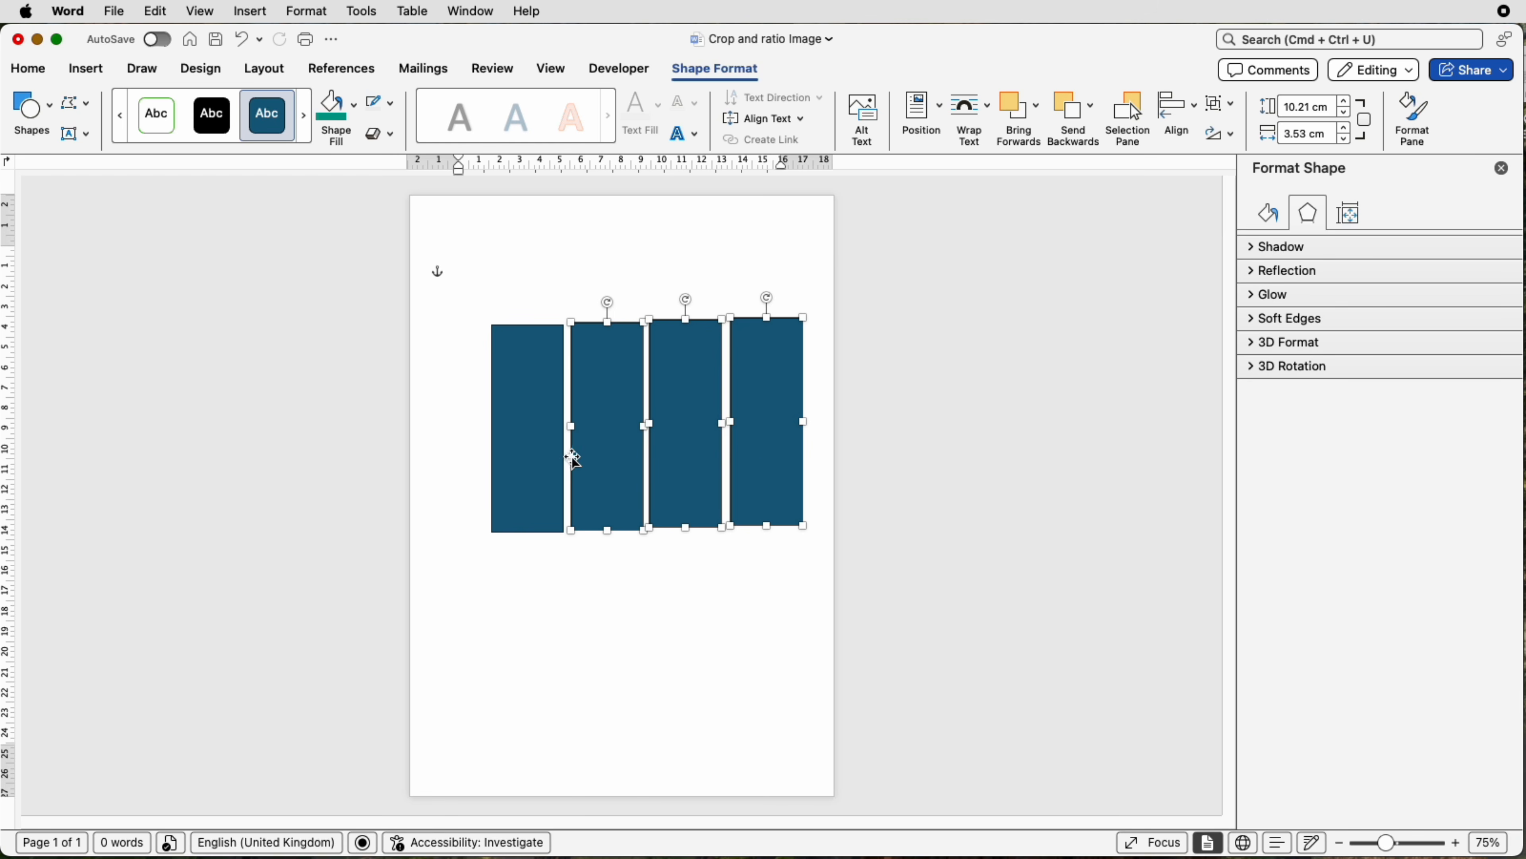
pyautogui.keyDown('shift'); pyautogui.click(545, 460); pyautogui.keyUp('shift')
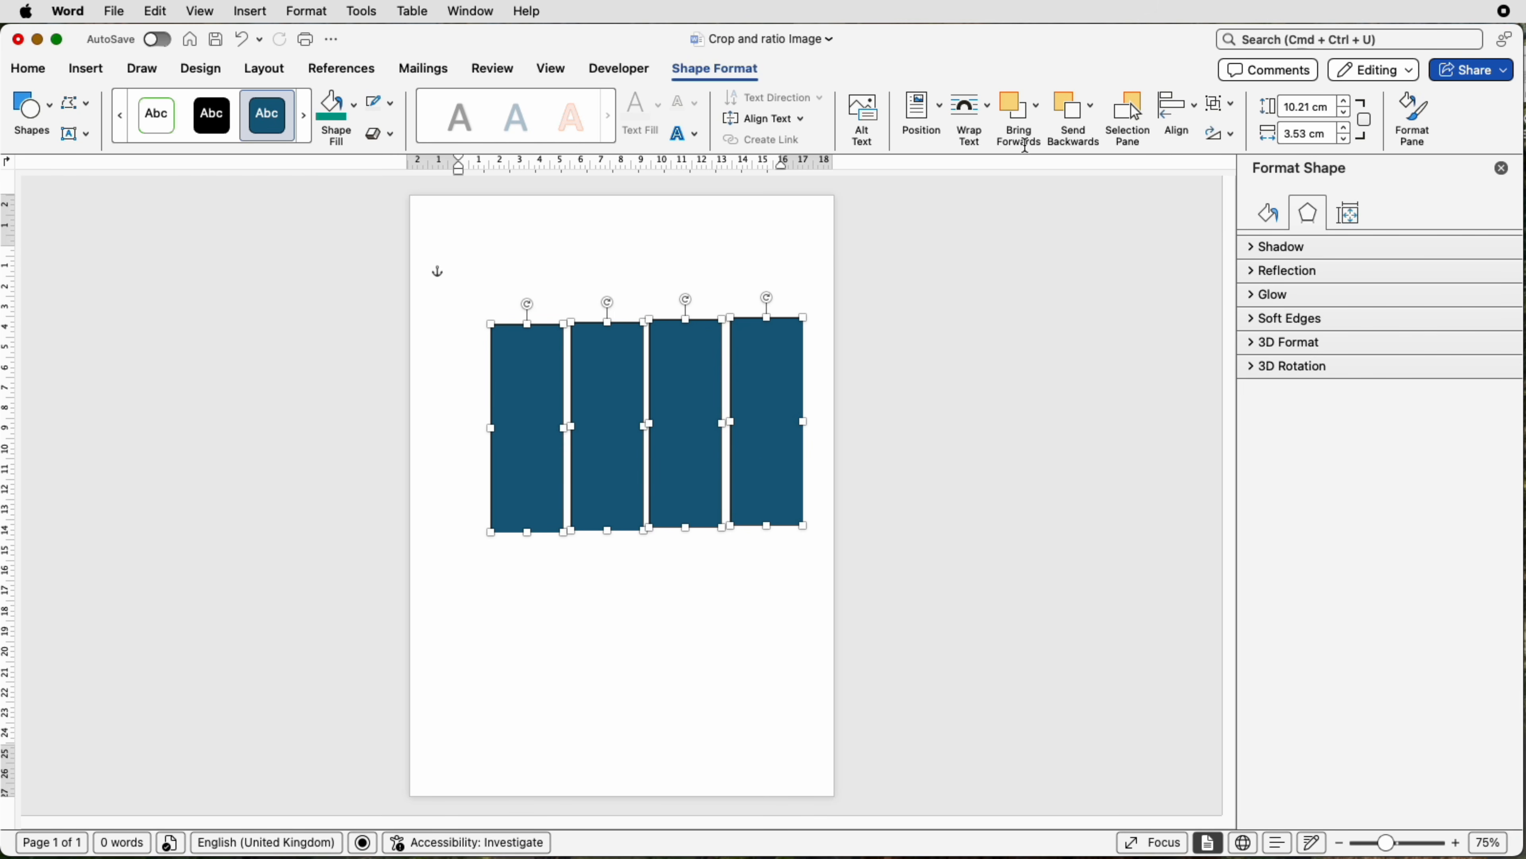
pyautogui.click(1200, 105)
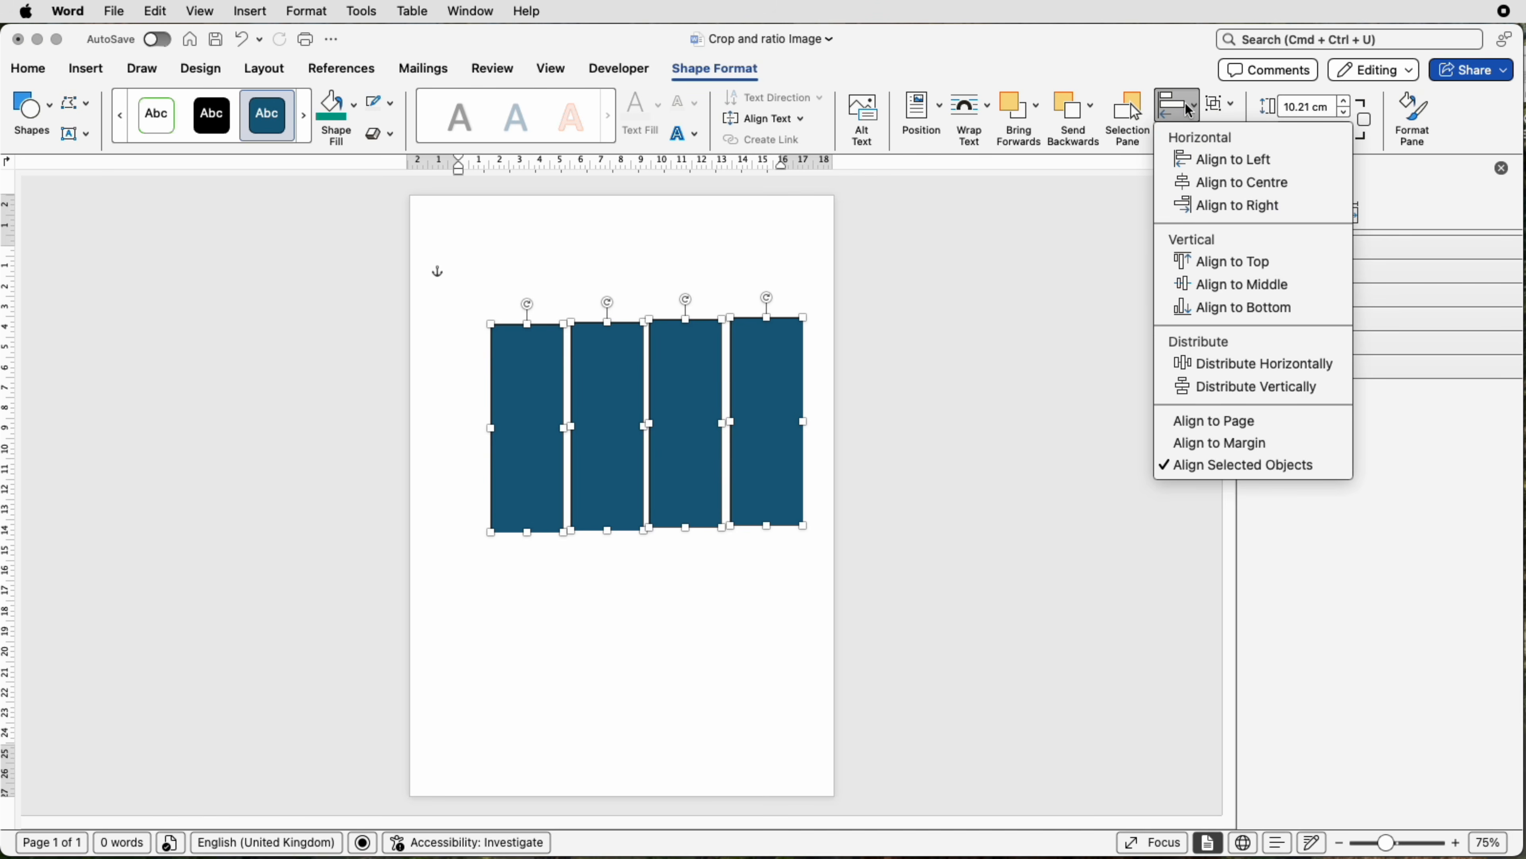
pyautogui.click(1213, 364)
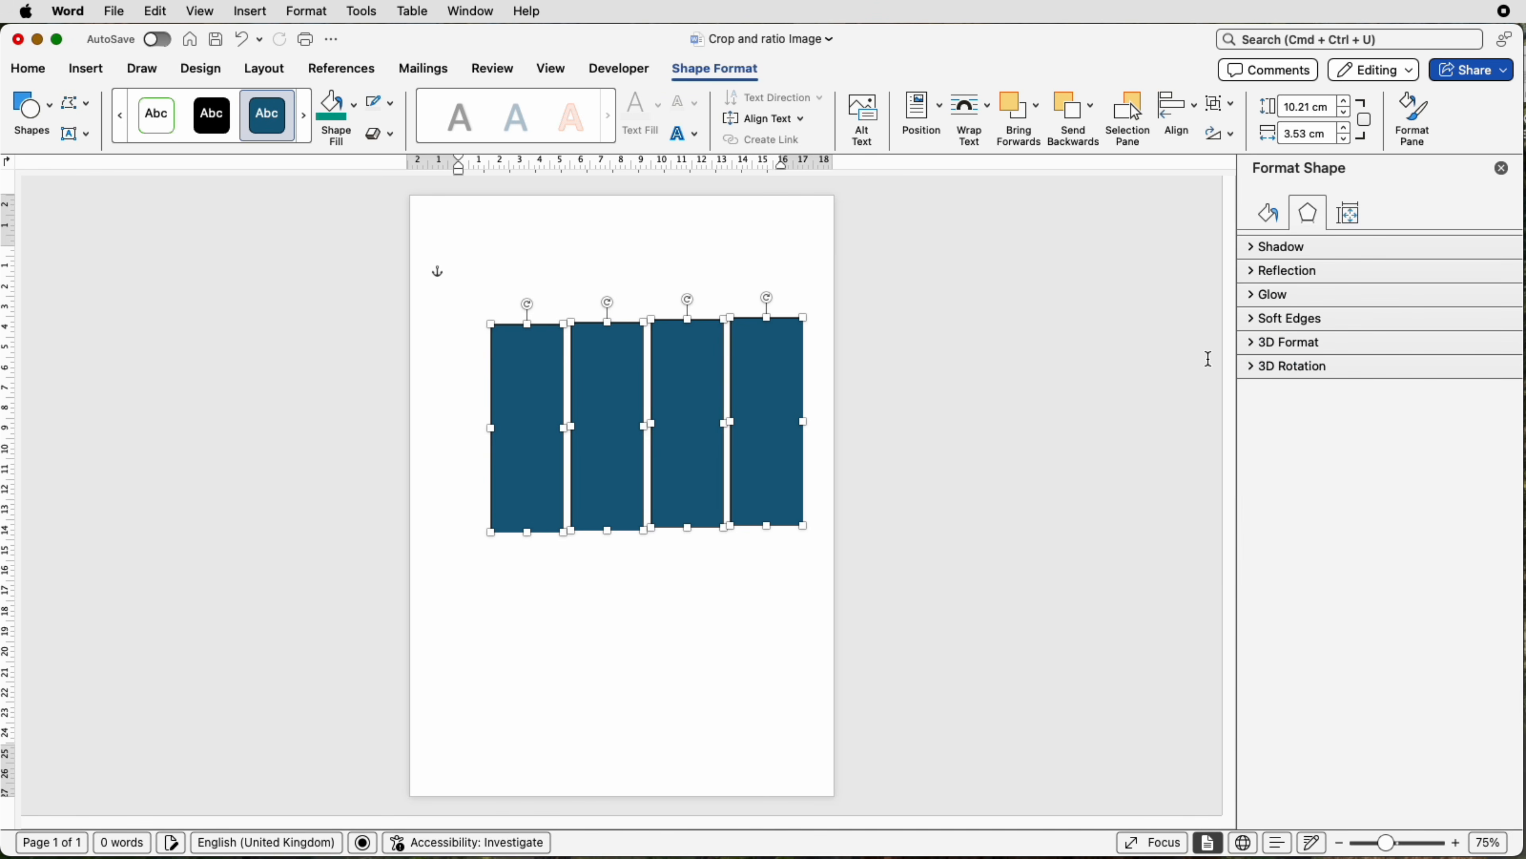
pyautogui.click(1198, 118)
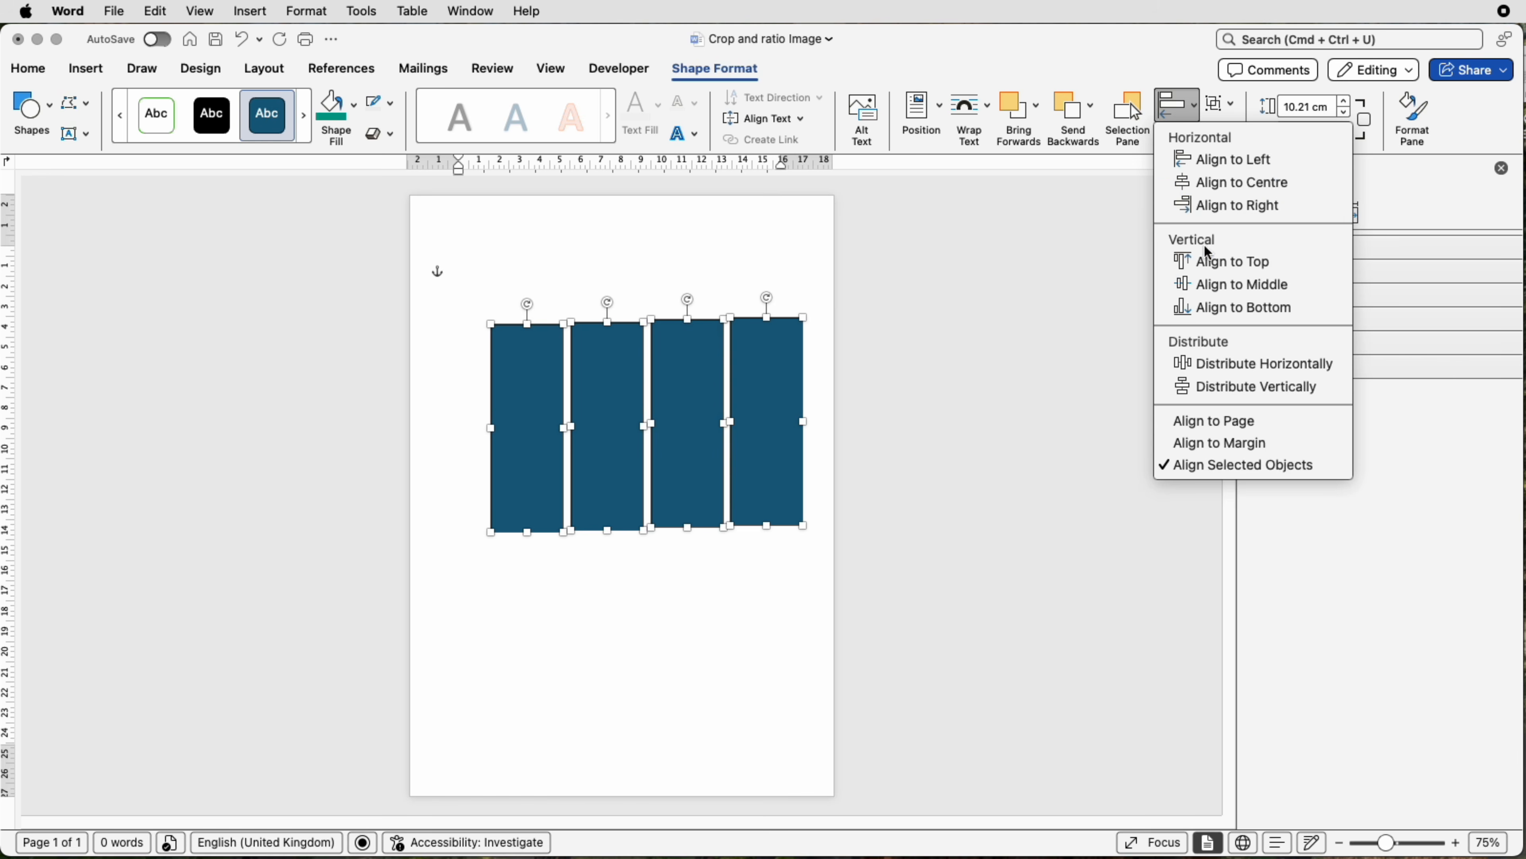
pyautogui.click(1206, 260)
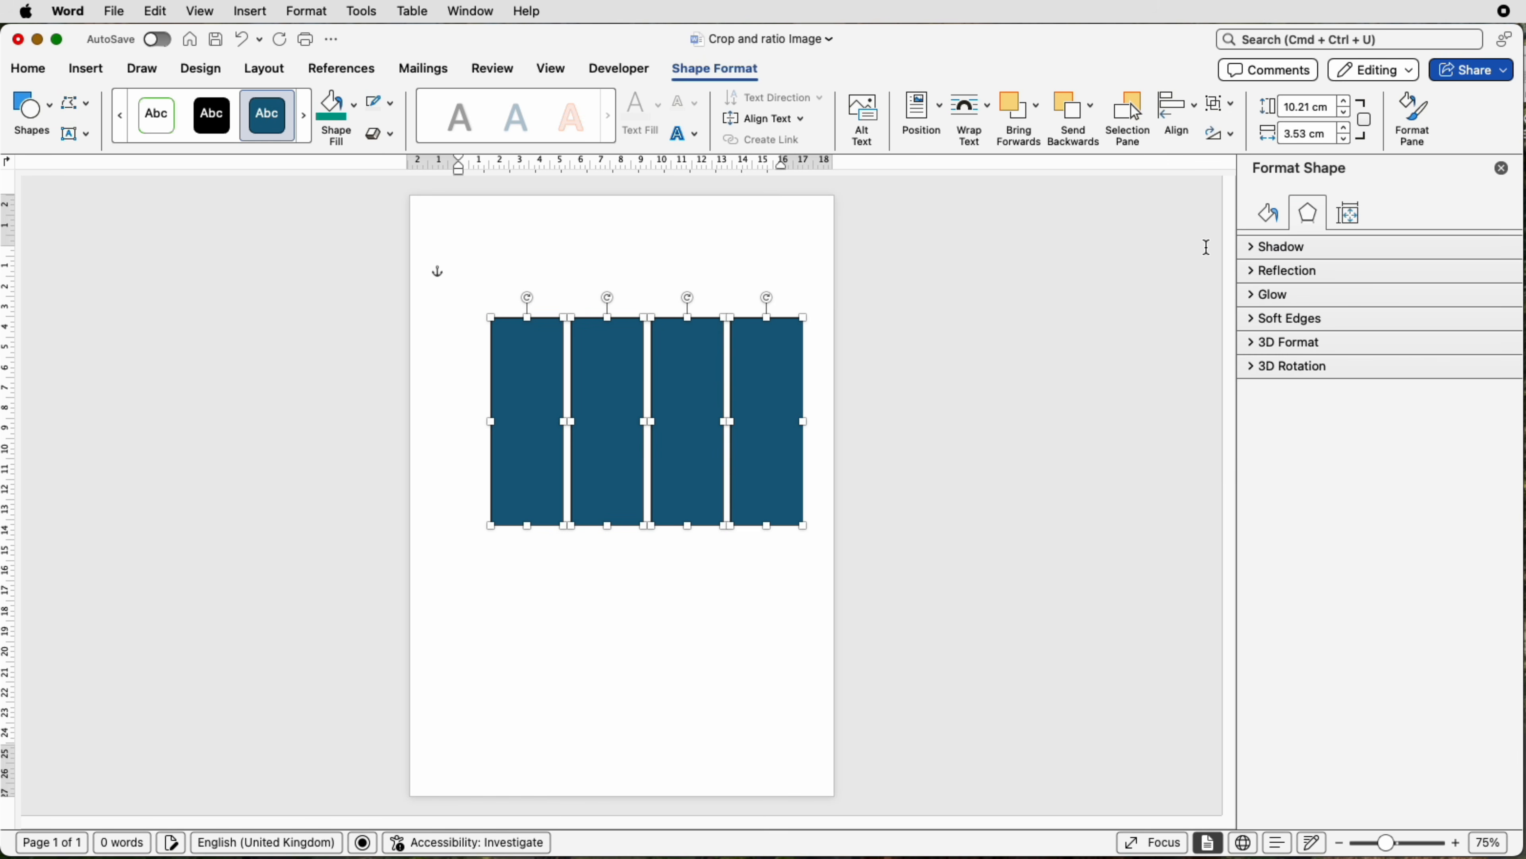
# Step: Group the four rectangles and shift the group slightly left so the row sits centred on the page
pyautogui.click(1225, 109)
pyautogui.click(1234, 131)
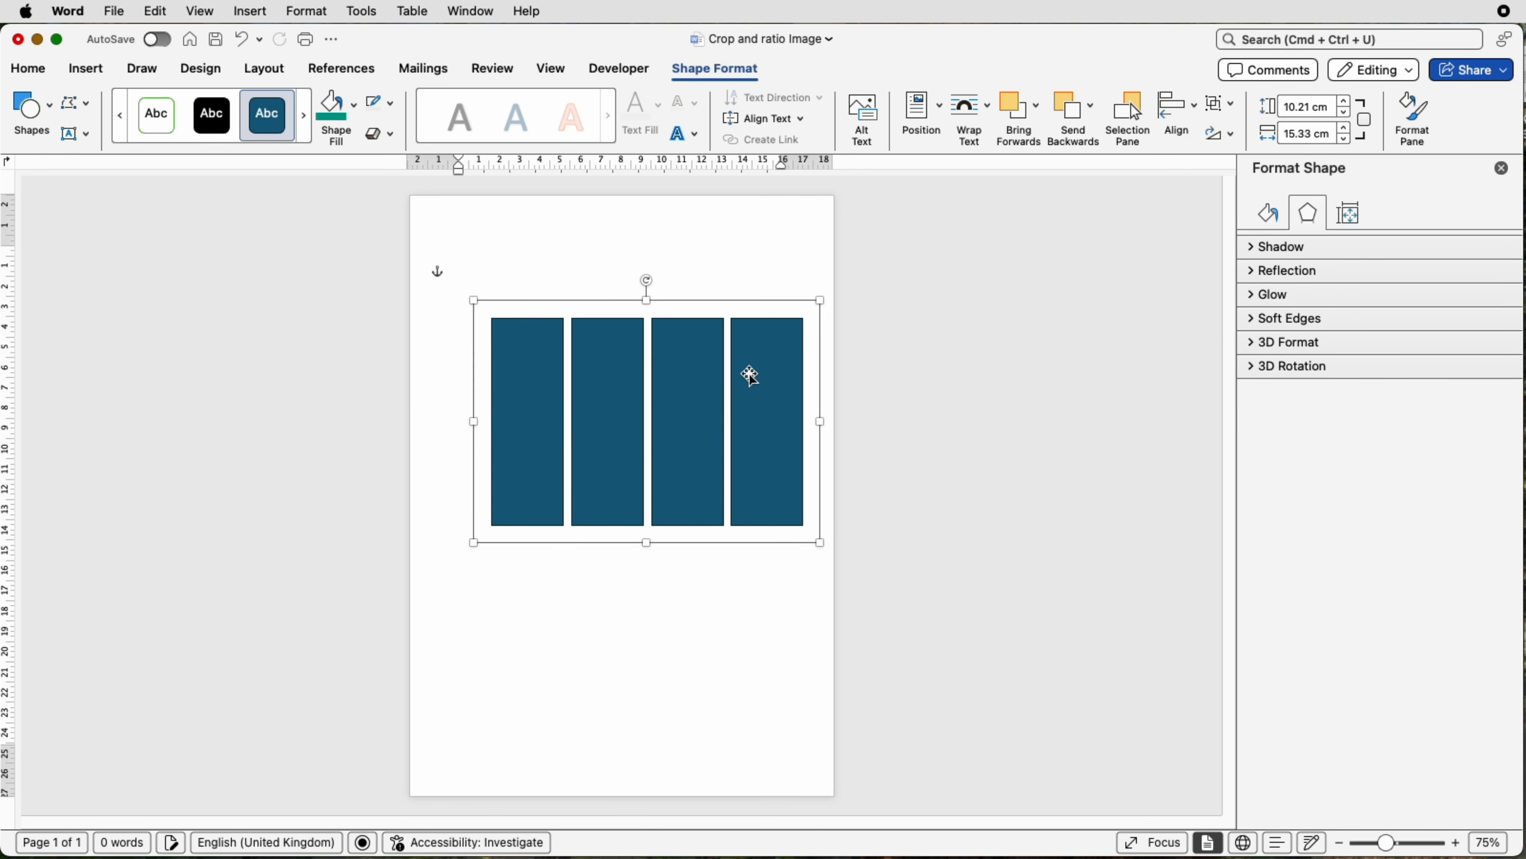
pyautogui.moveTo(746, 375); pyautogui.dragTo(722, 374)
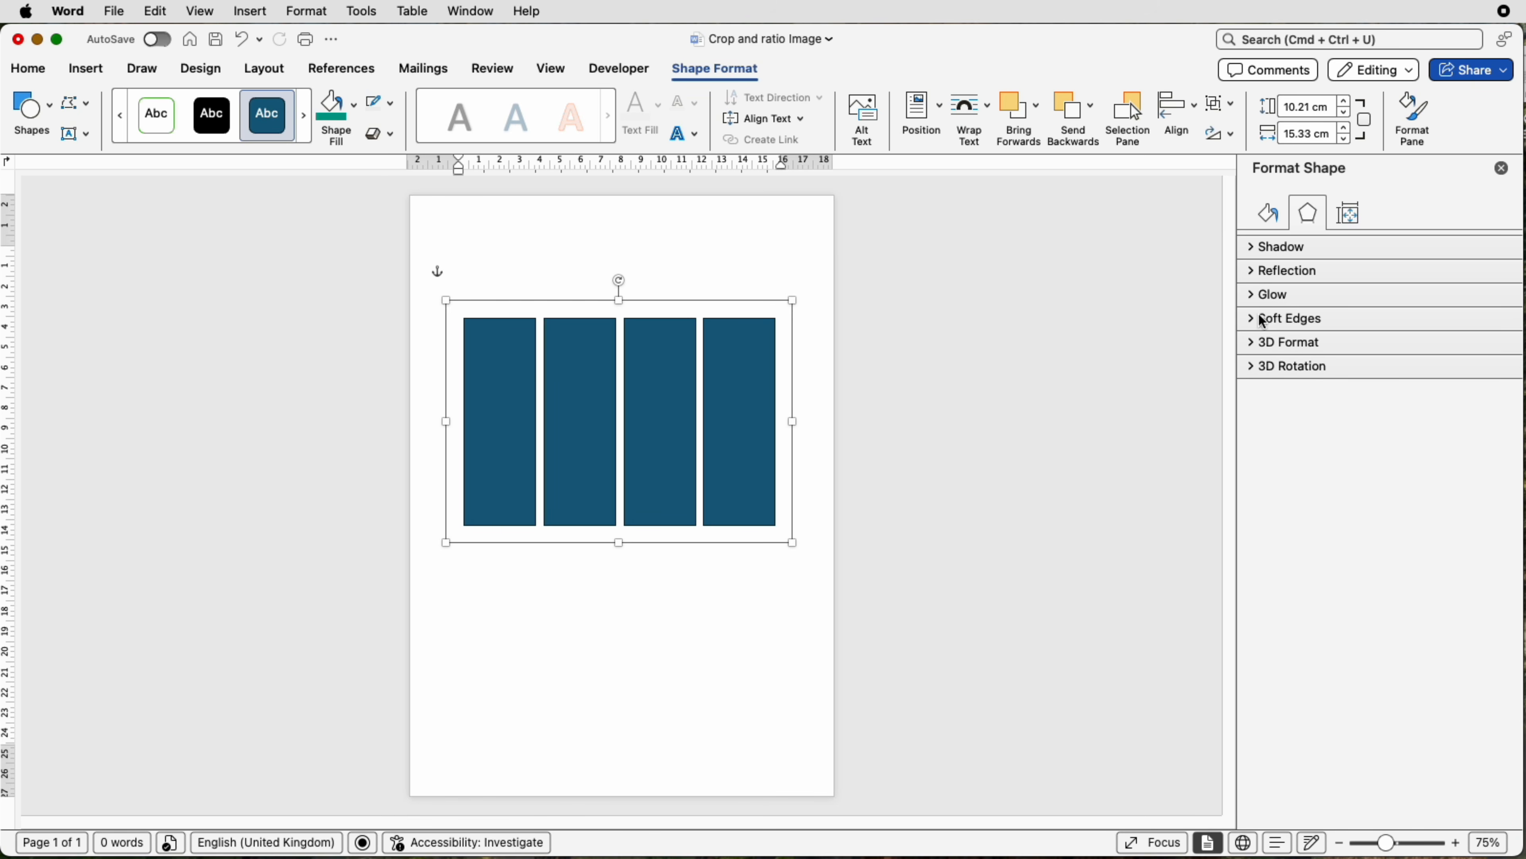
# Step: Fill the grouped rectangles with the hot-air balloon picture adventure-1840310.jpg from the Images folder
pyautogui.click(1266, 215)
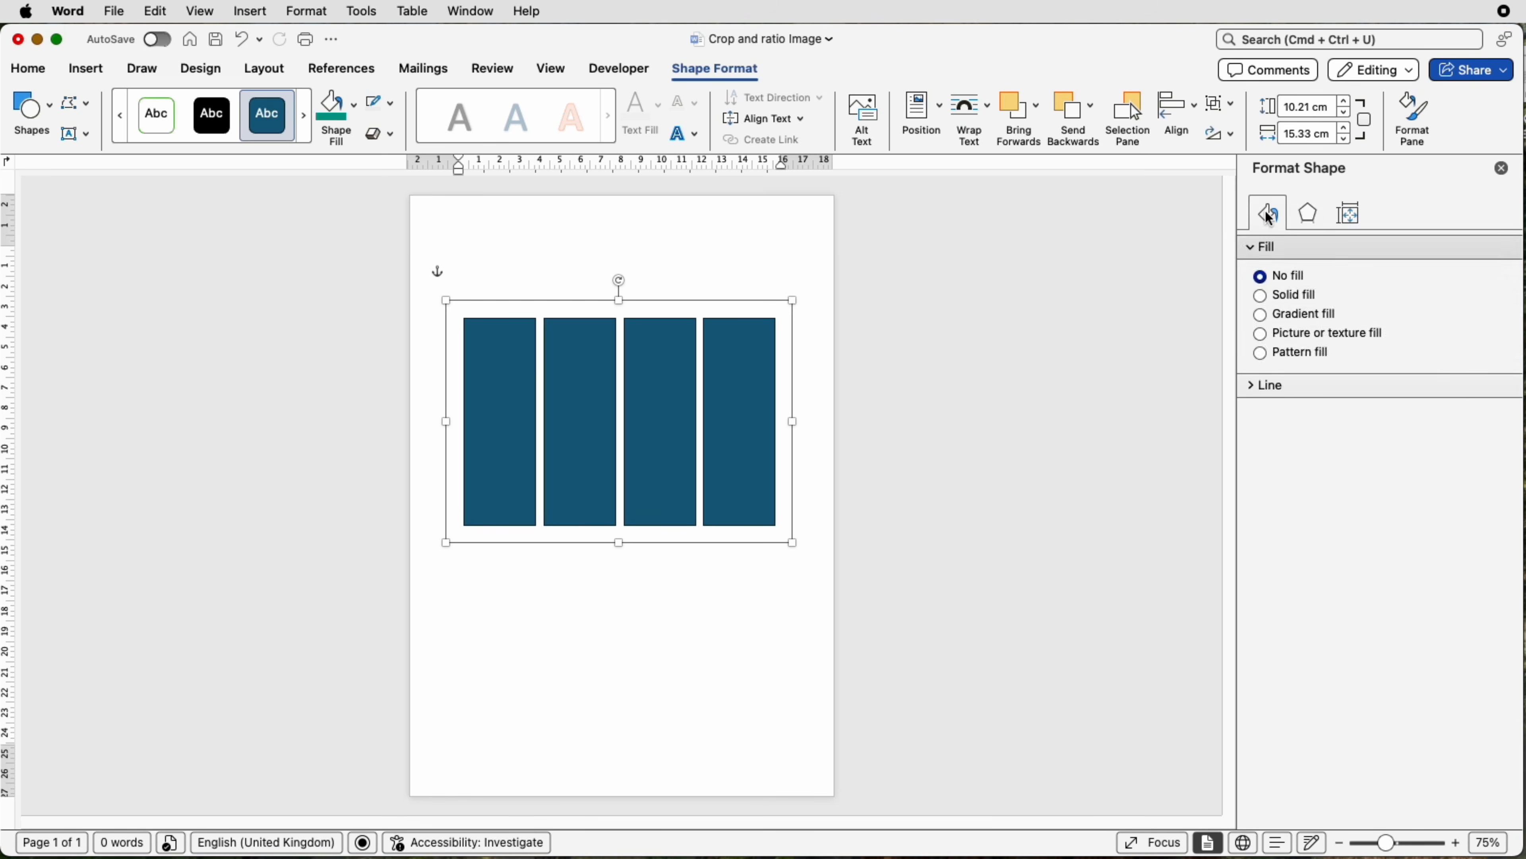
pyautogui.click(1267, 335)
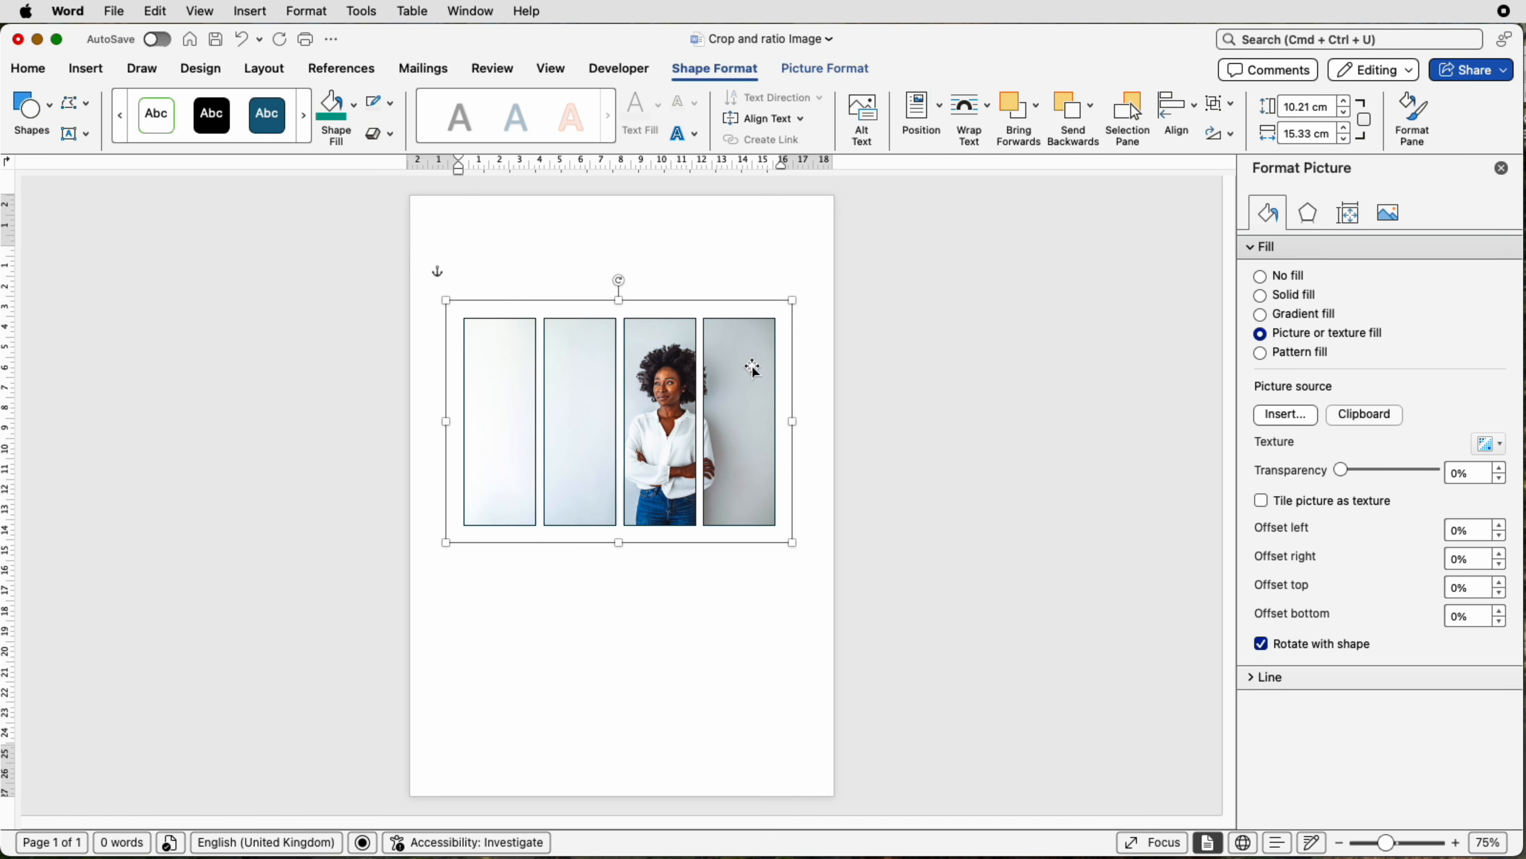
pyautogui.click(1285, 415)
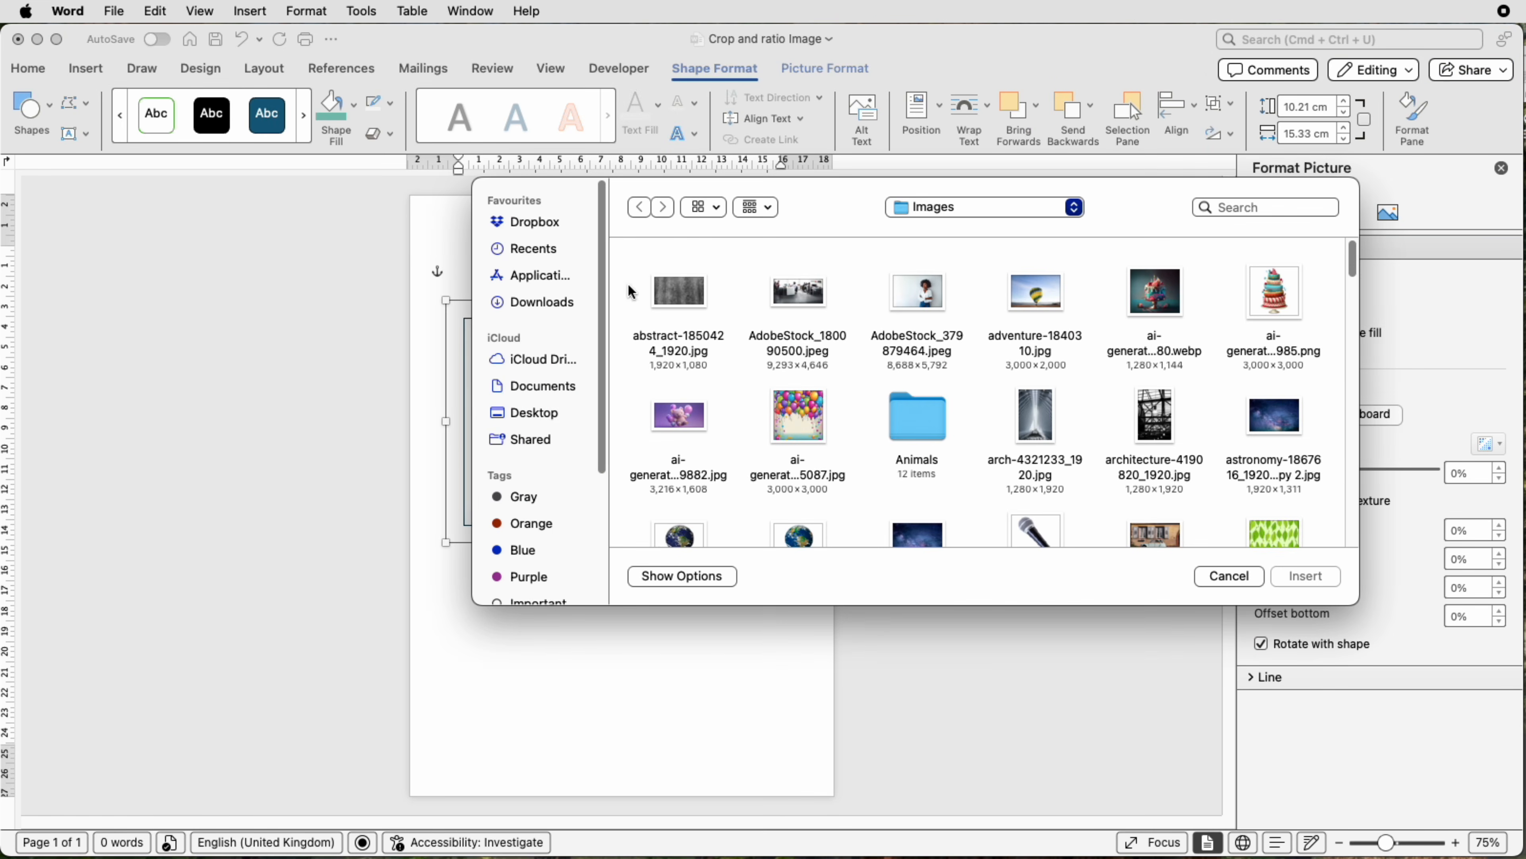
pyautogui.click(1037, 304)
pyautogui.click(1306, 576)
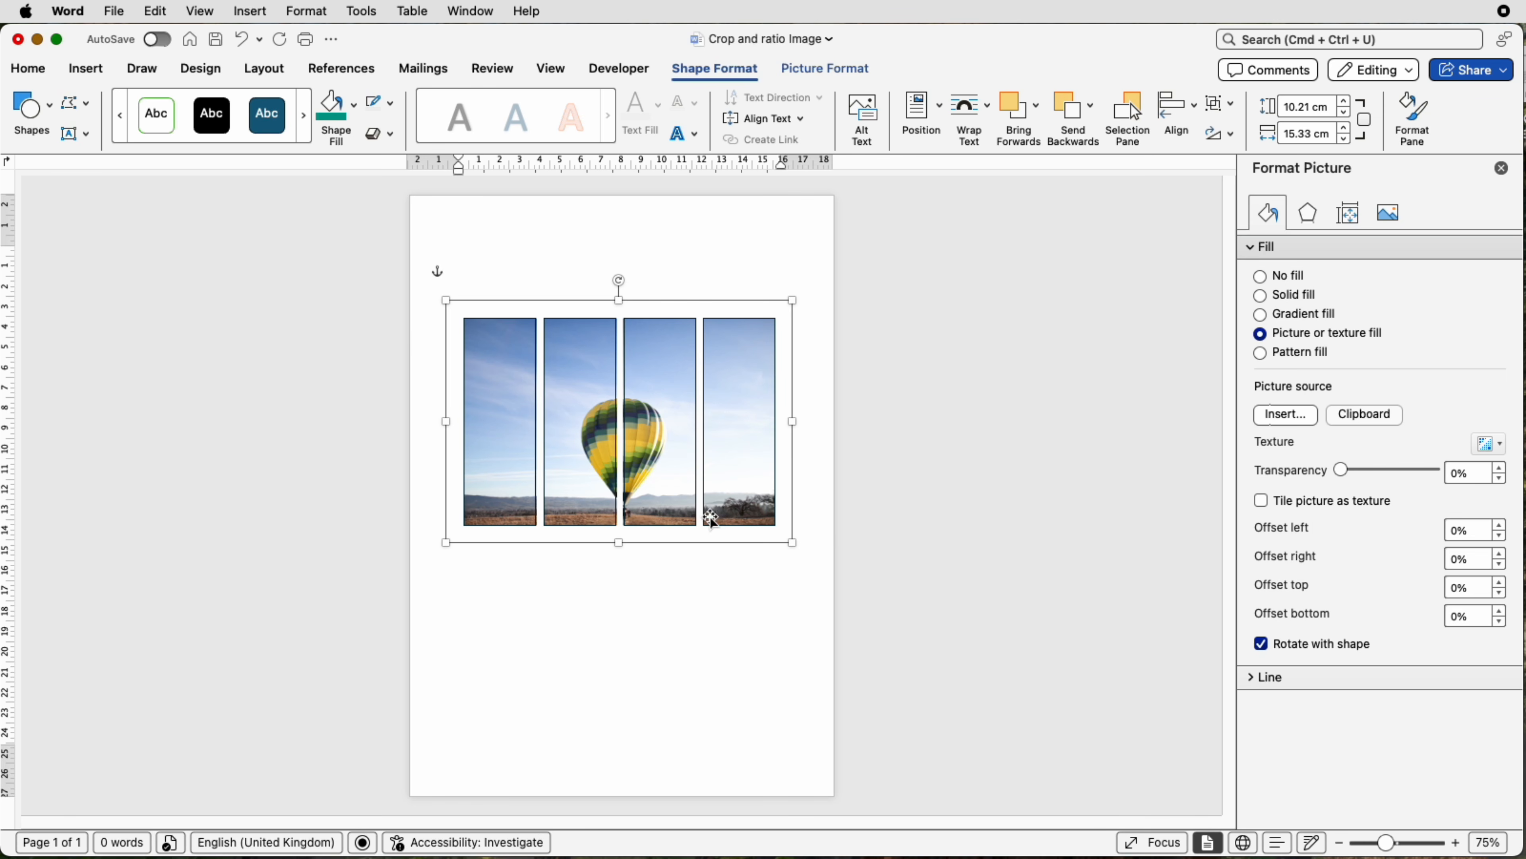
# Step: Set the picture-filled group's outline to No line and deselect the group
pyautogui.click(1256, 679)
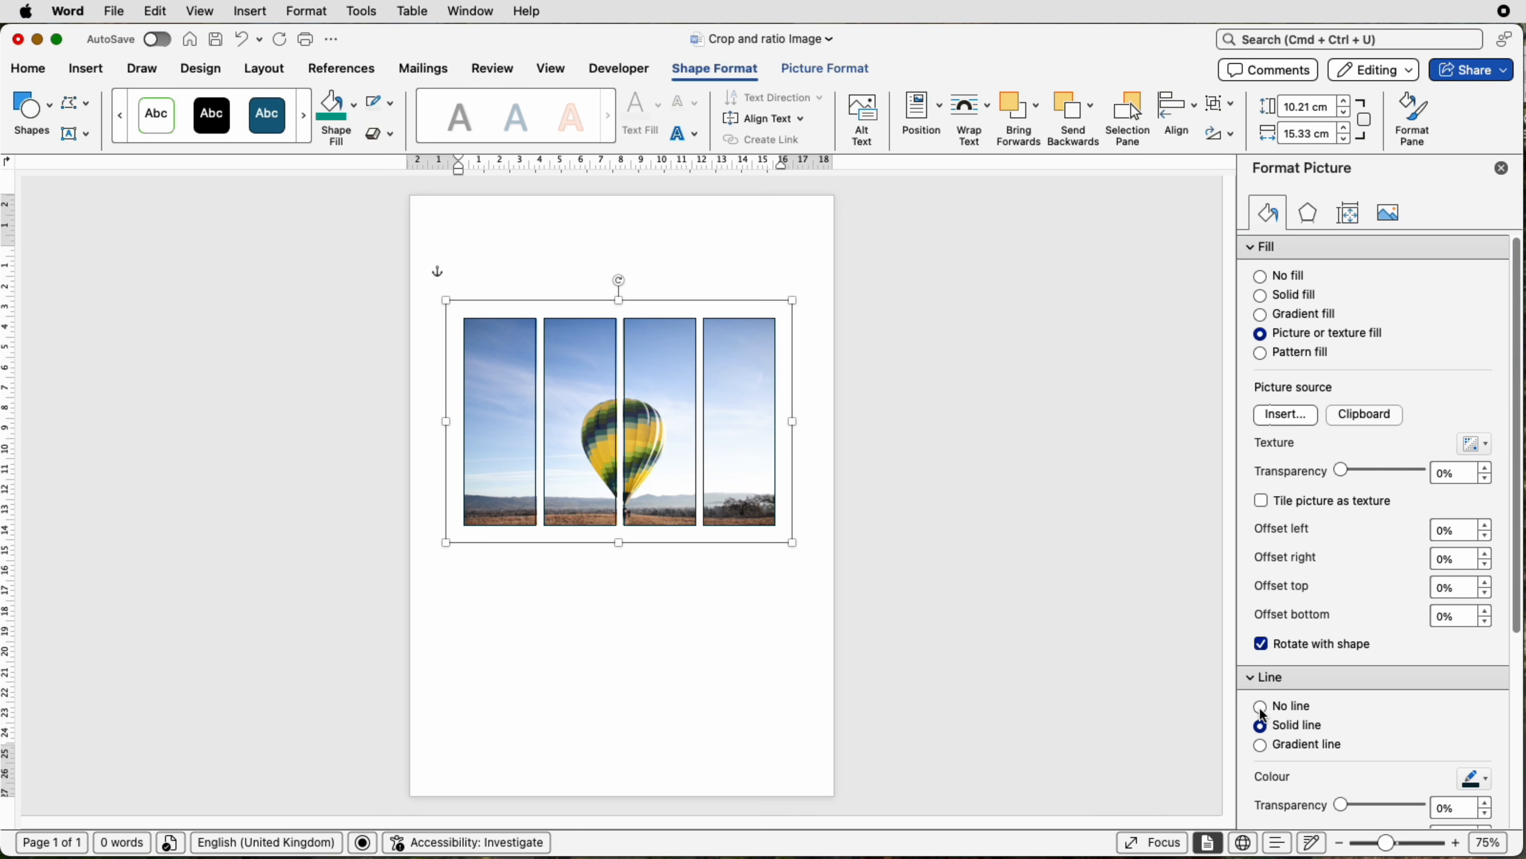
pyautogui.click(1261, 708)
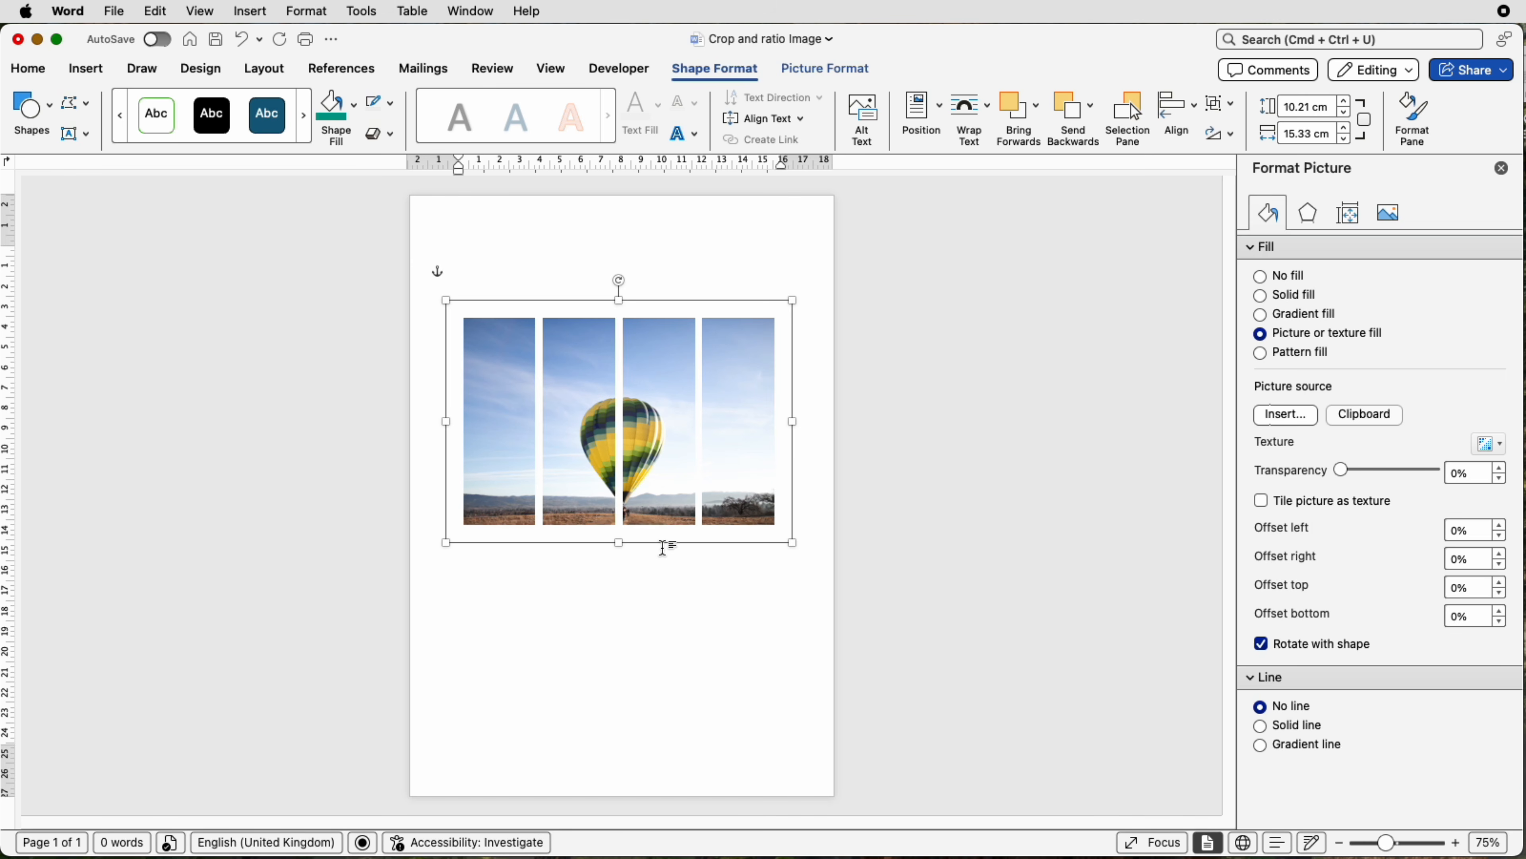
pyautogui.click(659, 596)
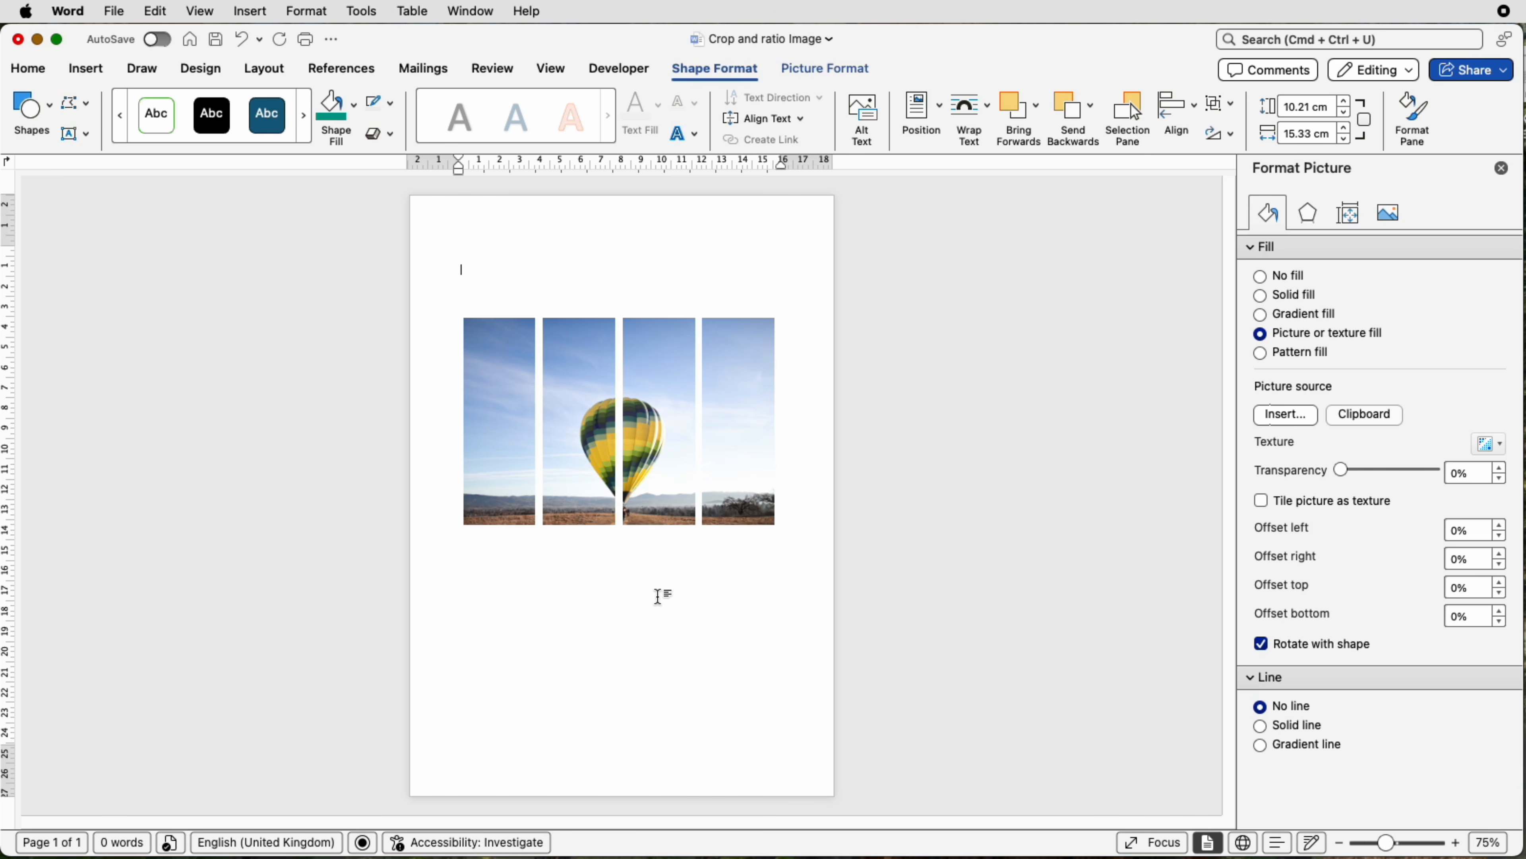